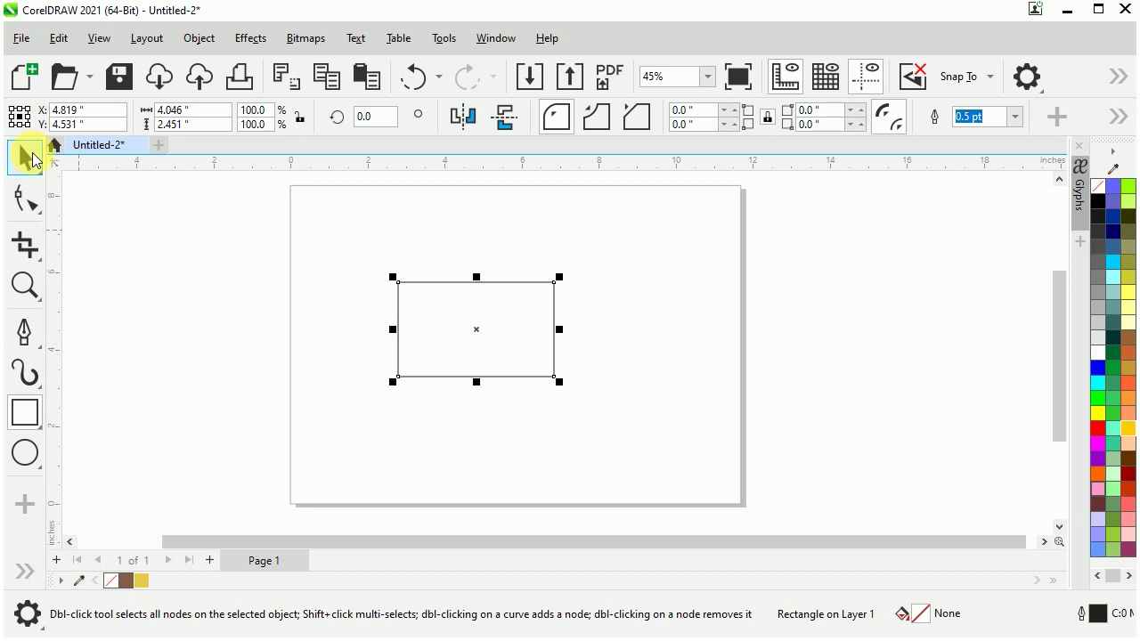
- Center the rectangle on the page and give all four corners a scalloped shape with a radius of about 0.223 inches
{"action": "key", "text": "p"}
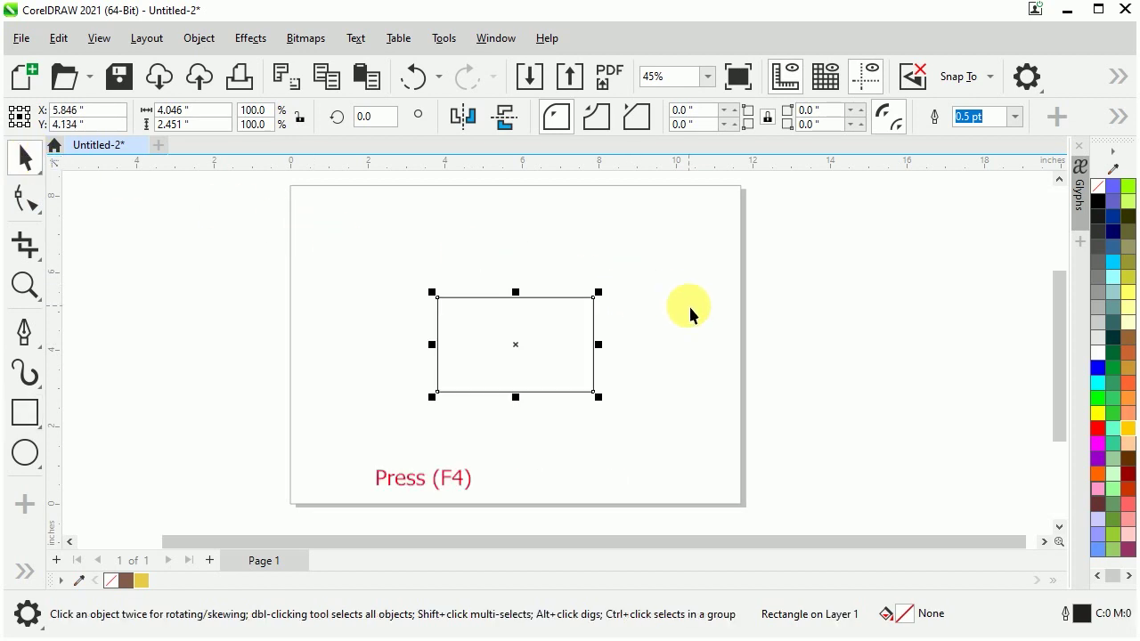
{"action": "key", "text": "F4"}
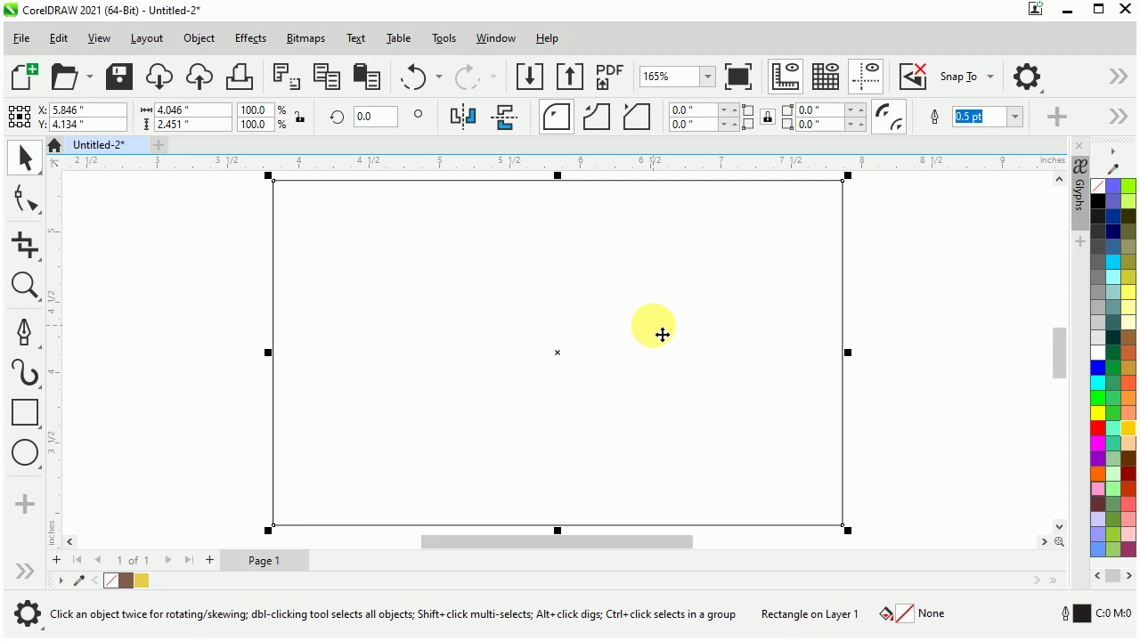
{"action": "left_click", "coordinate": [26, 199]}
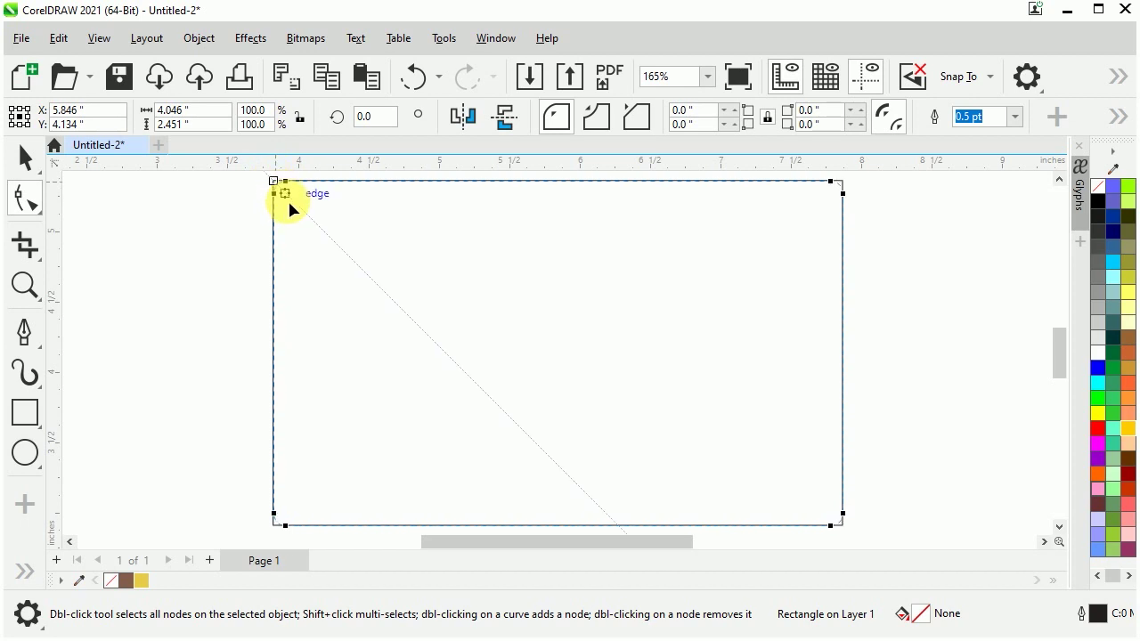
{"action": "left_click_drag", "start_coordinate": [284, 197], "coordinate": [296, 212]}
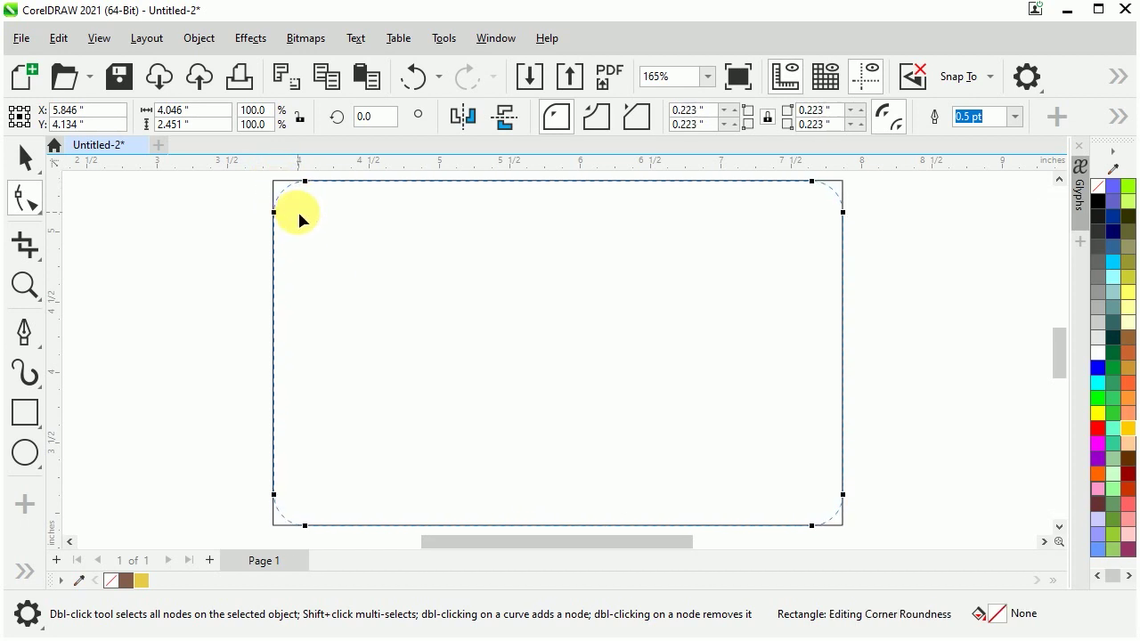
{"action": "left_click", "coordinate": [586, 122]}
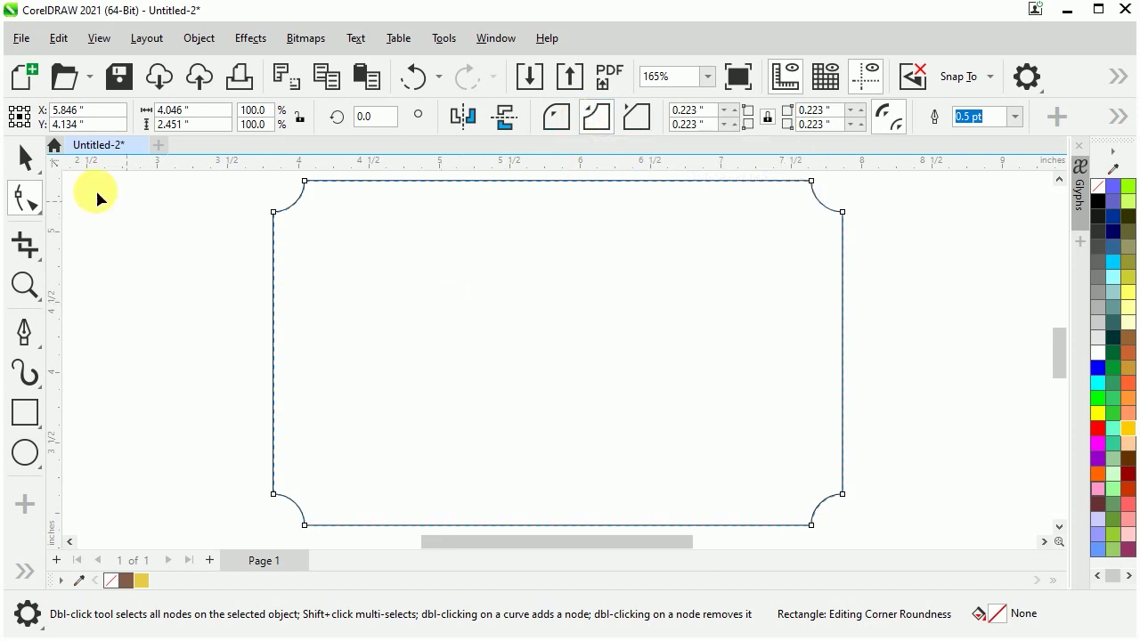
{"action": "key", "text": "space"}
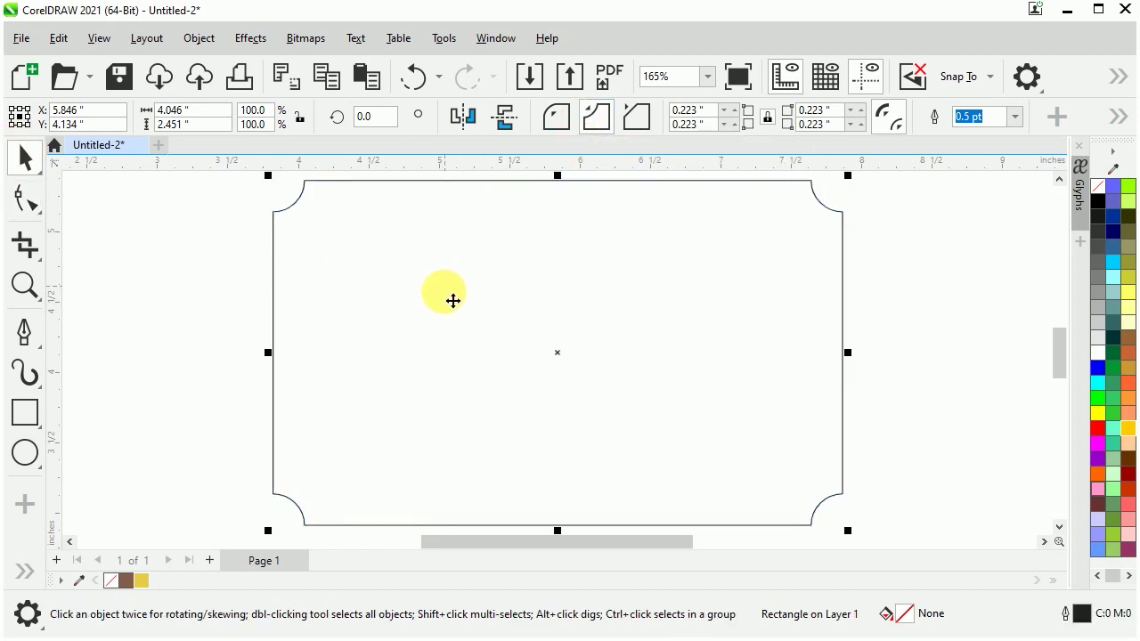
- Convert the scalloped rectangle to curves
{"action": "scroll", "coordinate": [397, 365], "scroll_direction": "up", "scroll_amount": 1}
{"action": "scroll", "coordinate": [396, 360], "scroll_direction": "down", "scroll_amount": 2}
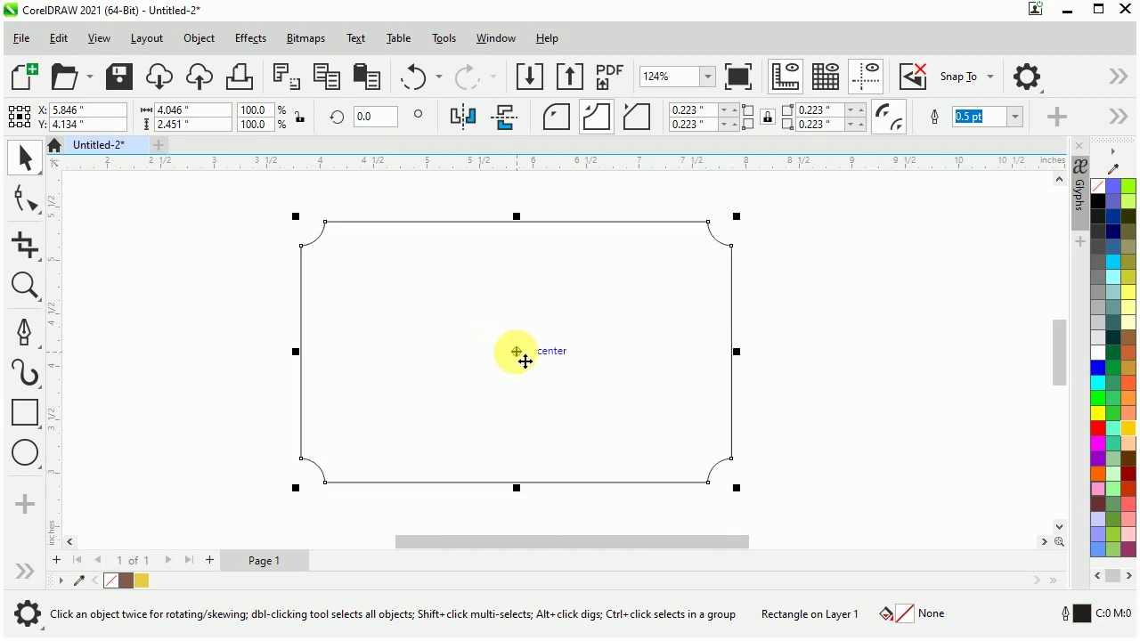
{"action": "right_click", "coordinate": [524, 360]}
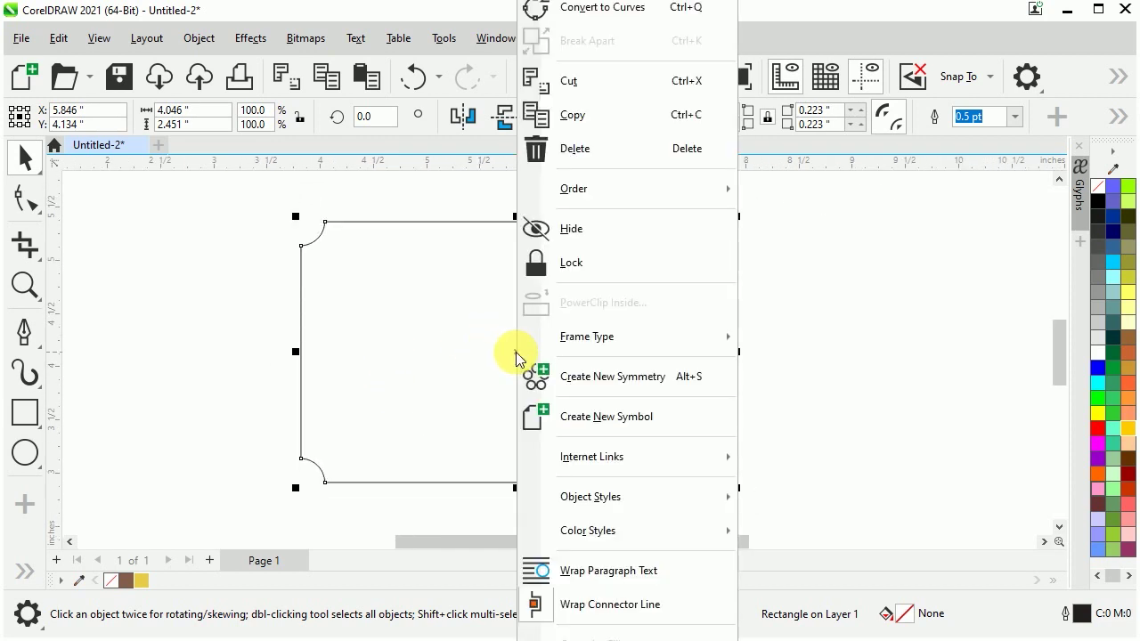
{"action": "left_click", "coordinate": [638, 19]}
{"action": "scroll", "coordinate": [377, 431], "scroll_direction": "down", "scroll_amount": 1}
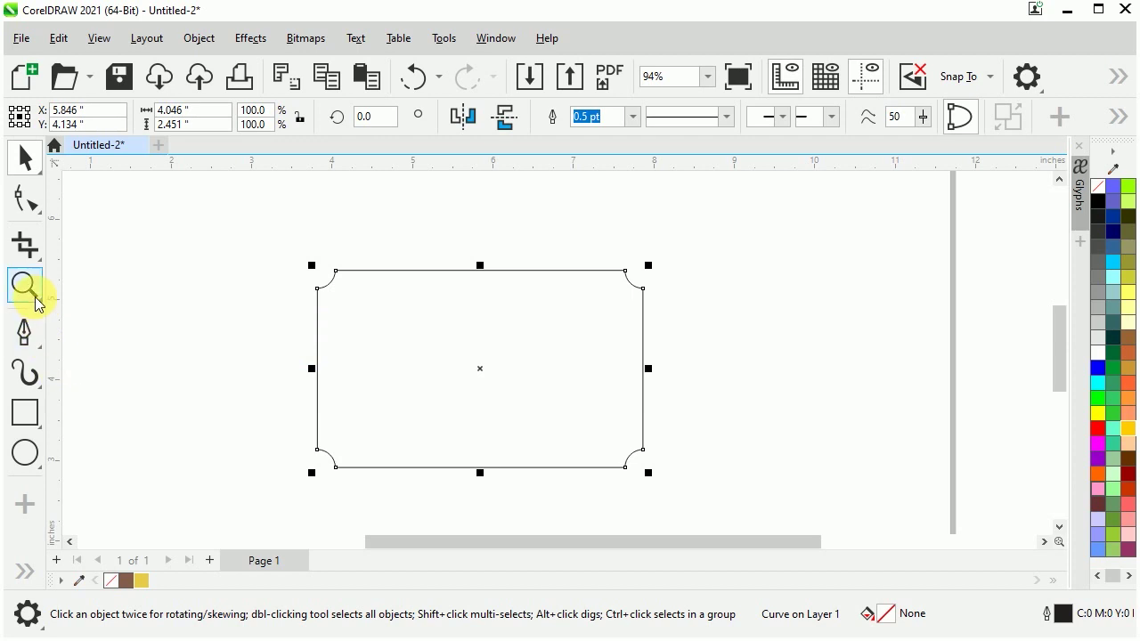
- Convert the frame's top and bottom edges to curved segments and bend both slightly inward at their middles, the top by about 0.15 inches
{"action": "left_click", "coordinate": [35, 208]}
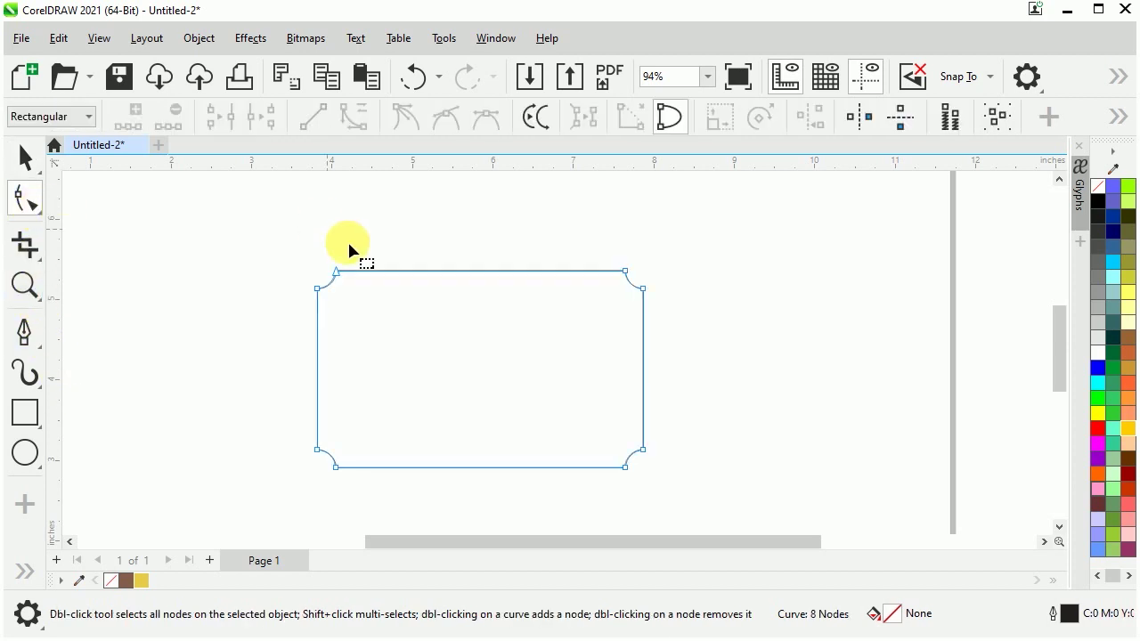
{"action": "scroll", "coordinate": [482, 285], "scroll_direction": "up", "scroll_amount": 1}
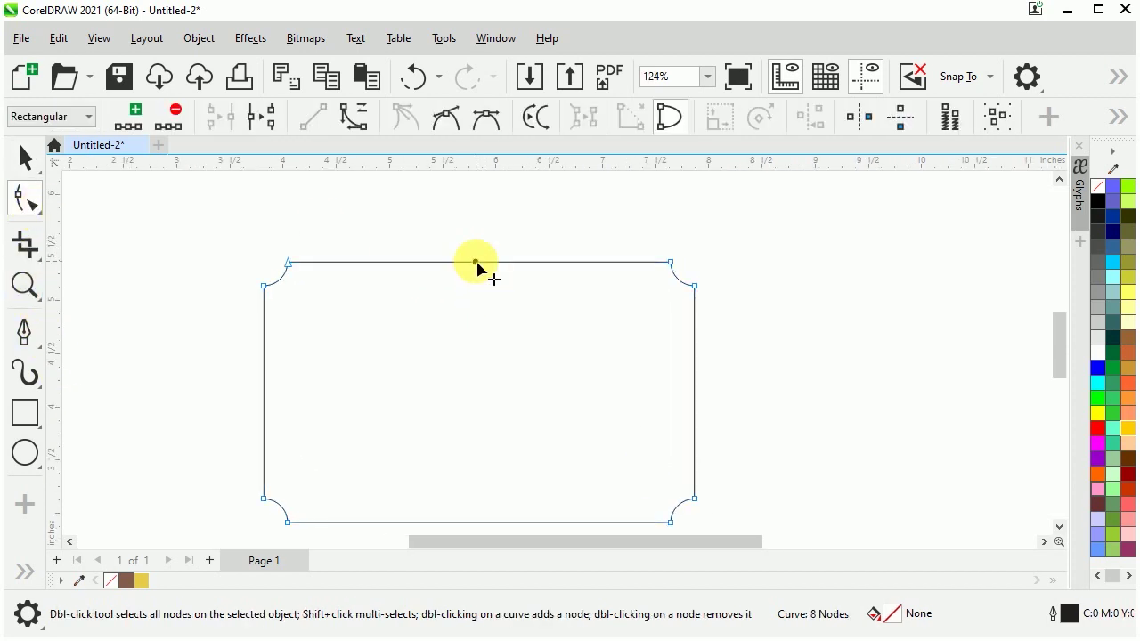
{"action": "left_click", "coordinate": [477, 262]}
{"action": "left_click", "coordinate": [353, 116]}
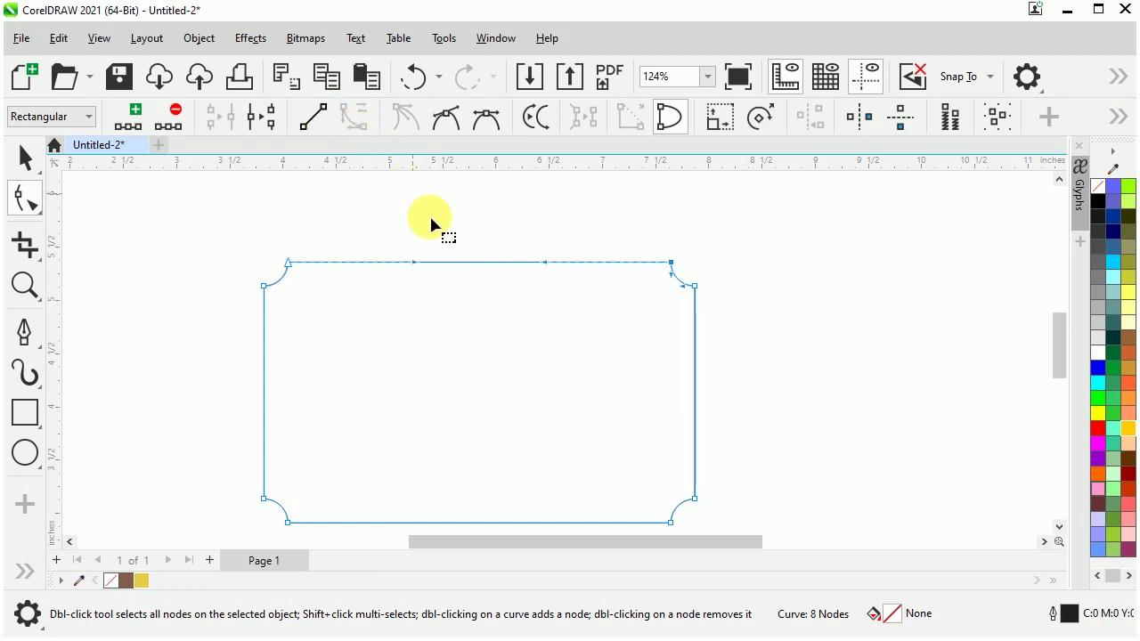
{"action": "left_click_drag", "start_coordinate": [474, 264], "coordinate": [478, 280]}
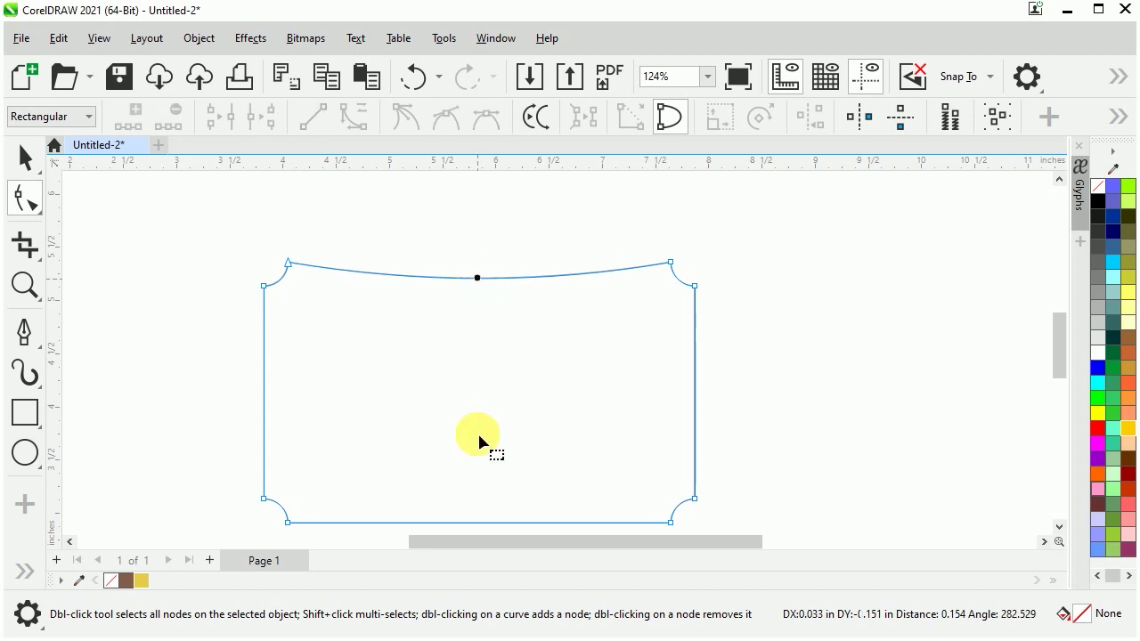
{"action": "left_click", "coordinate": [474, 523]}
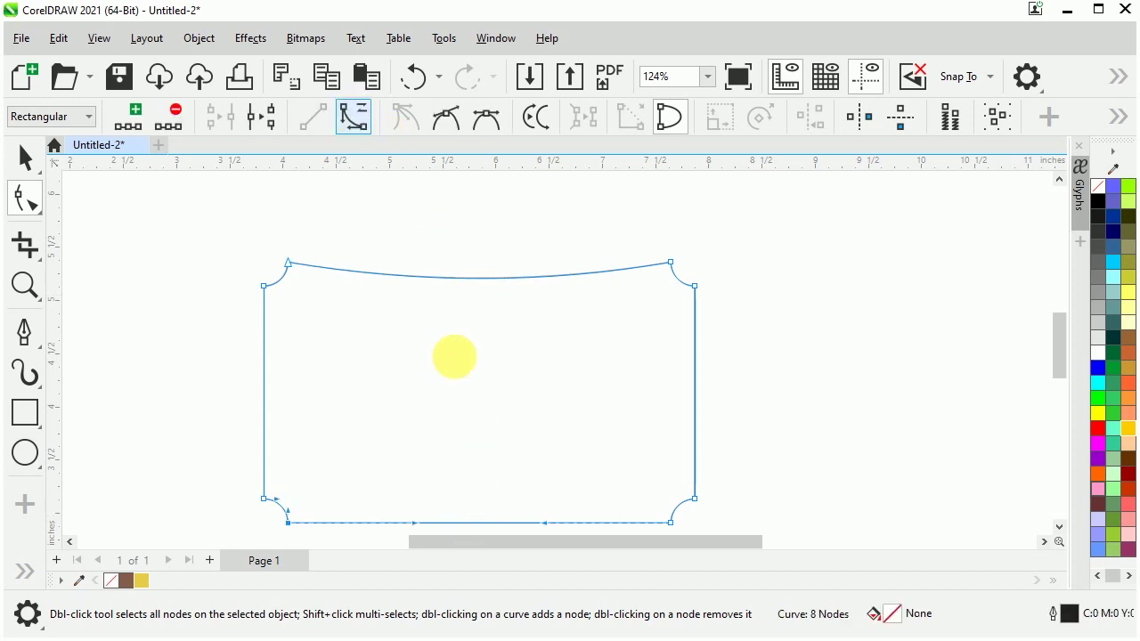
{"action": "left_click", "coordinate": [354, 116]}
{"action": "left_click_drag", "start_coordinate": [474, 524], "coordinate": [473, 509]}
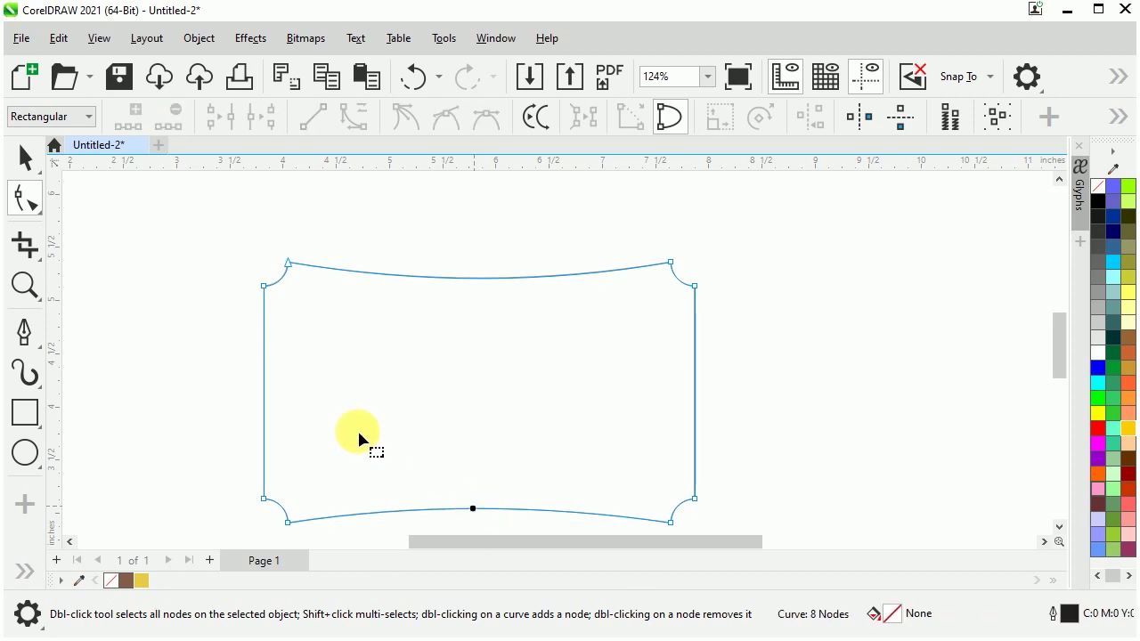
- Convert the frame's left and right edges to curved segments, bend both slightly inward at their middles, and deselect the frame
{"action": "left_click", "coordinate": [263, 385]}
{"action": "left_click", "coordinate": [350, 125]}
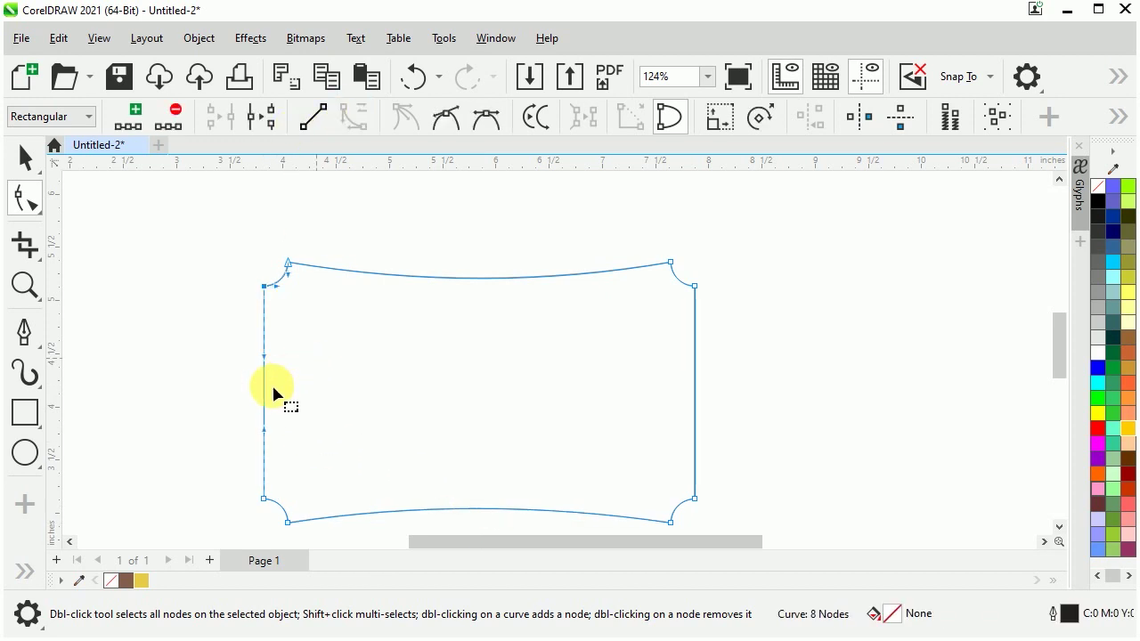
{"action": "left_click_drag", "start_coordinate": [264, 397], "coordinate": [277, 398]}
{"action": "left_click", "coordinate": [695, 379]}
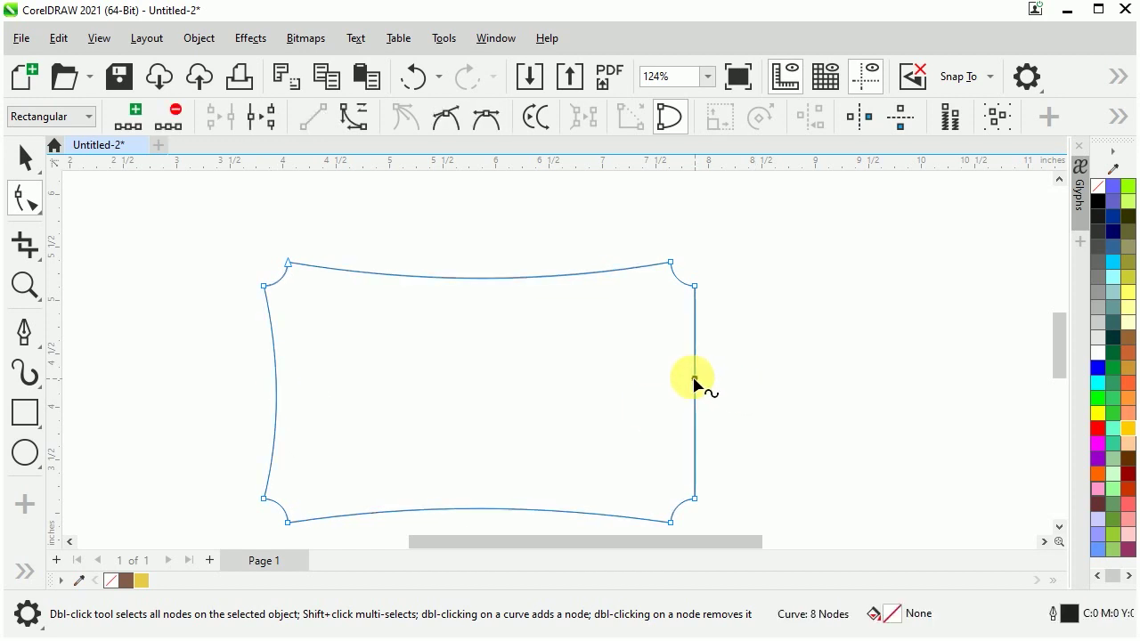
{"action": "left_click", "coordinate": [364, 130]}
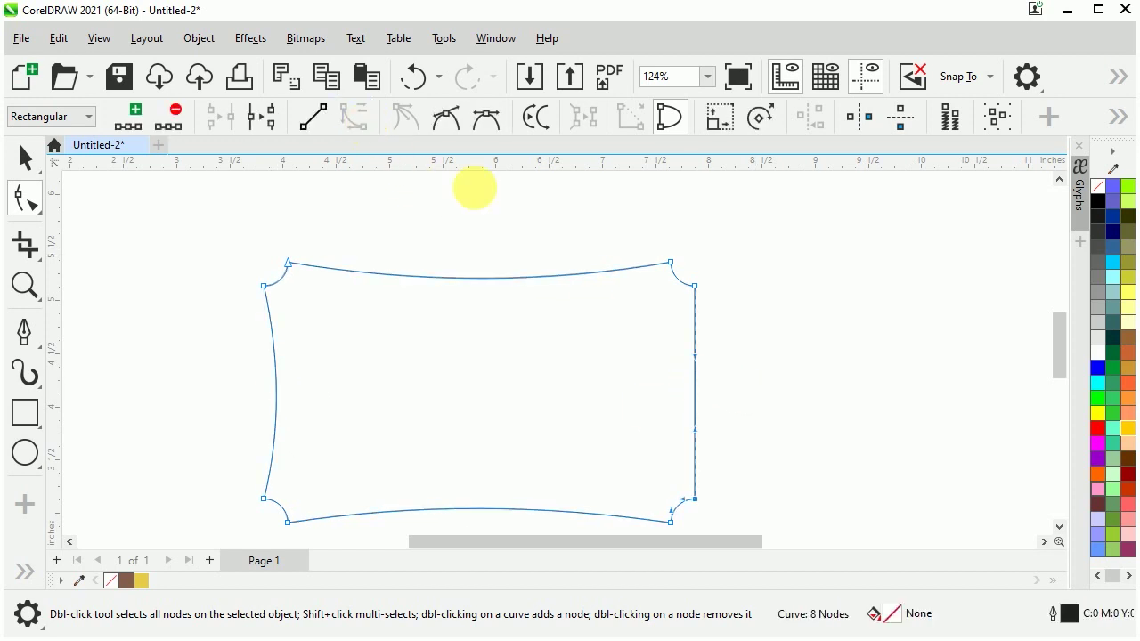
{"action": "left_click", "coordinate": [686, 403]}
{"action": "left_click_drag", "start_coordinate": [696, 402], "coordinate": [682, 401]}
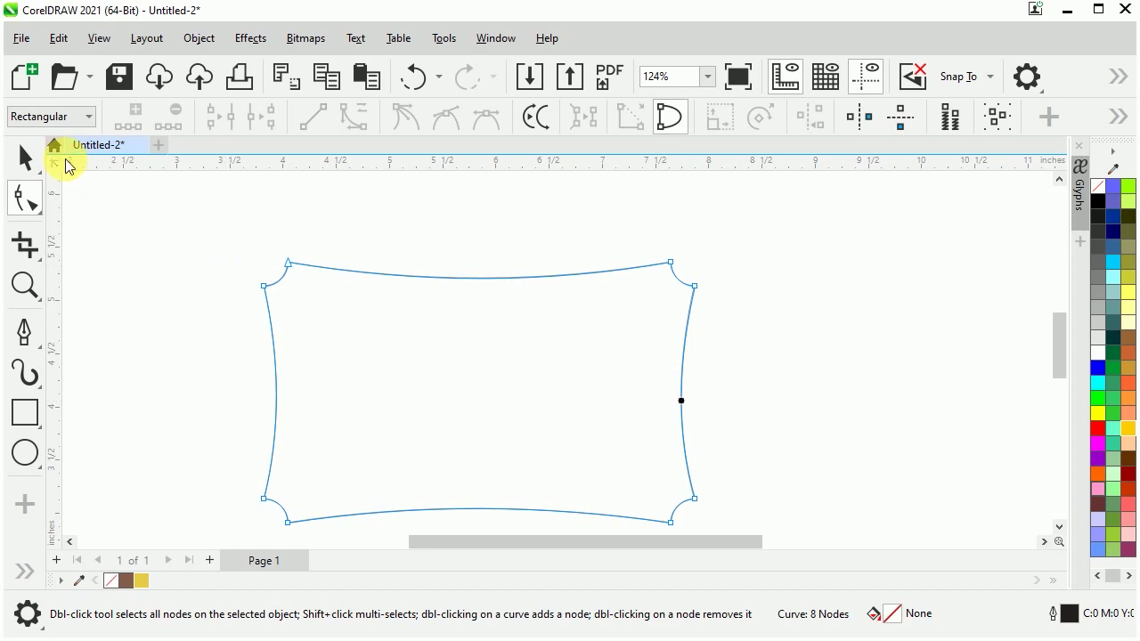
{"action": "left_click", "coordinate": [27, 157]}
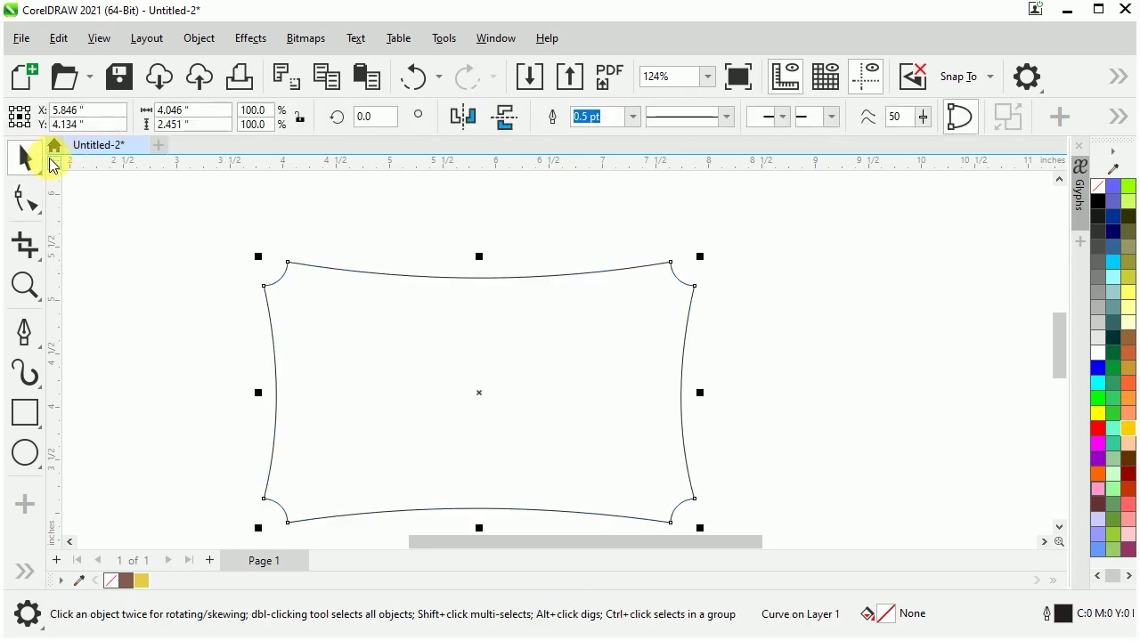
{"action": "left_click", "coordinate": [164, 257]}
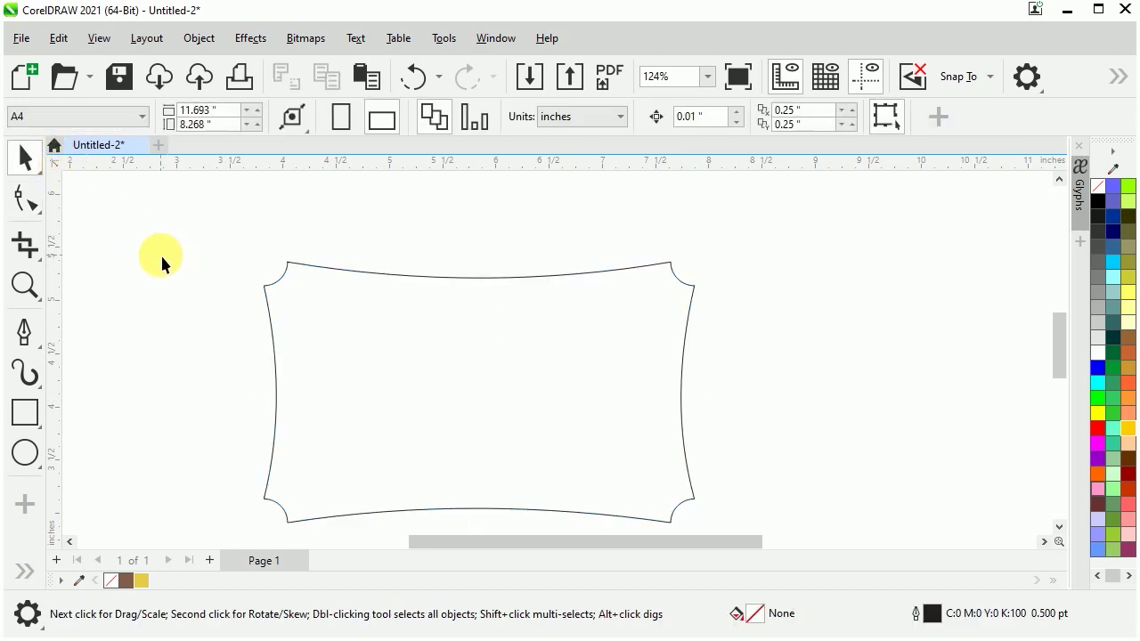
- Draw a circle about 2.946 inches in diameter centered on the midpoint of the frame's top edge
{"action": "left_click", "coordinate": [29, 453]}
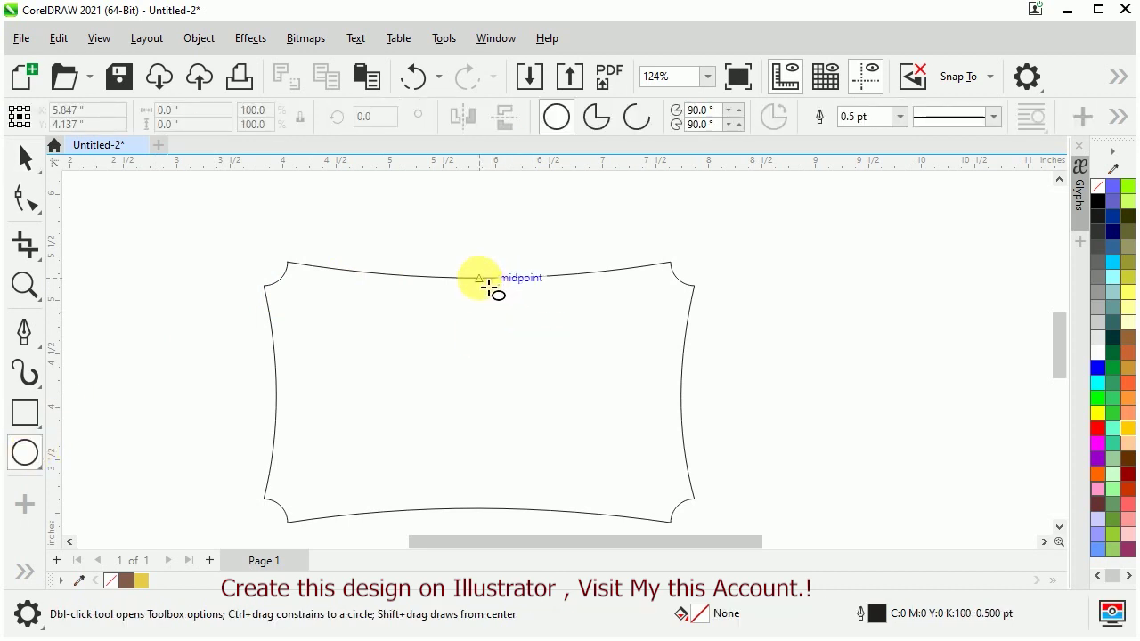
{"action": "left_click_drag", "start_coordinate": [489, 286], "coordinate": [650, 442]}
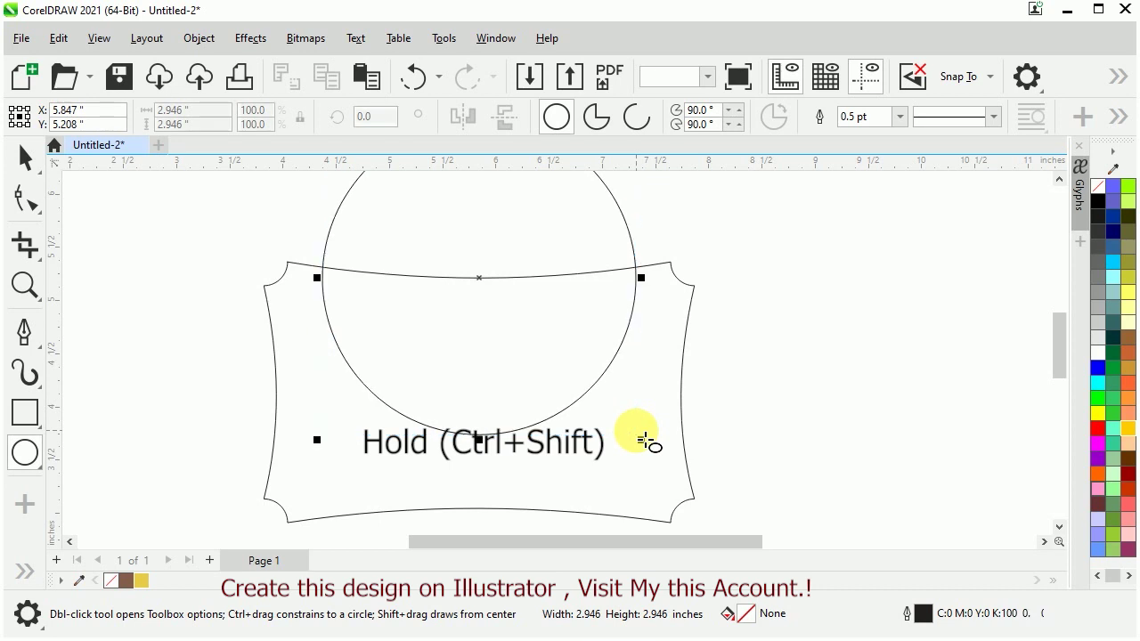
{"action": "scroll", "coordinate": [503, 446], "scroll_direction": "down", "scroll_amount": 1}
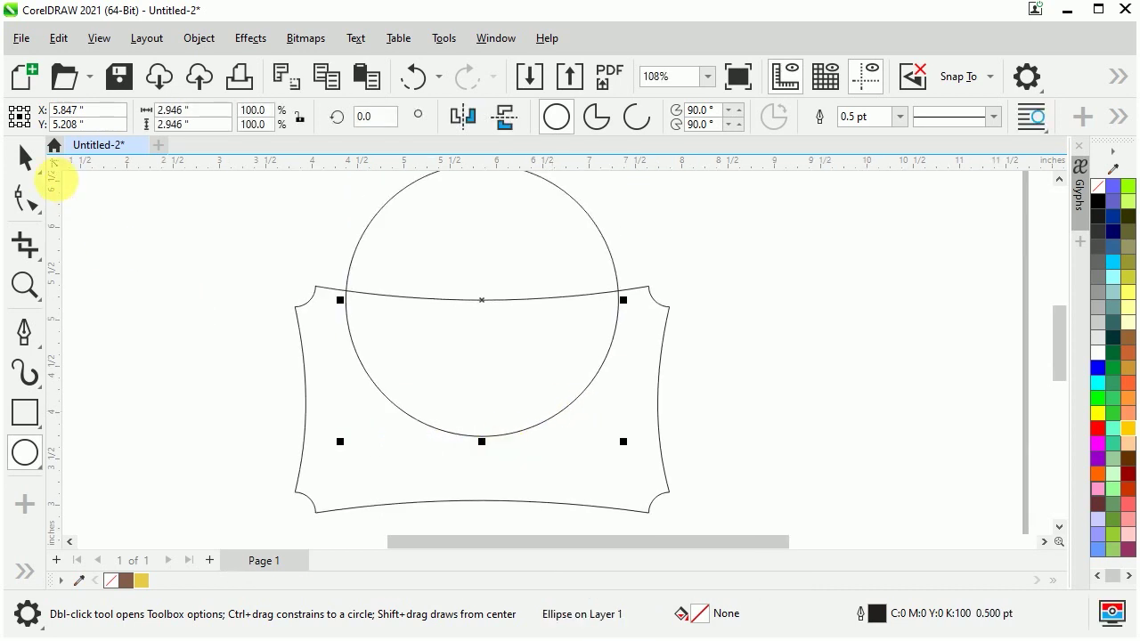
{"action": "left_click", "coordinate": [38, 165]}
{"action": "scroll", "coordinate": [647, 330], "scroll_direction": "down", "scroll_amount": 1}
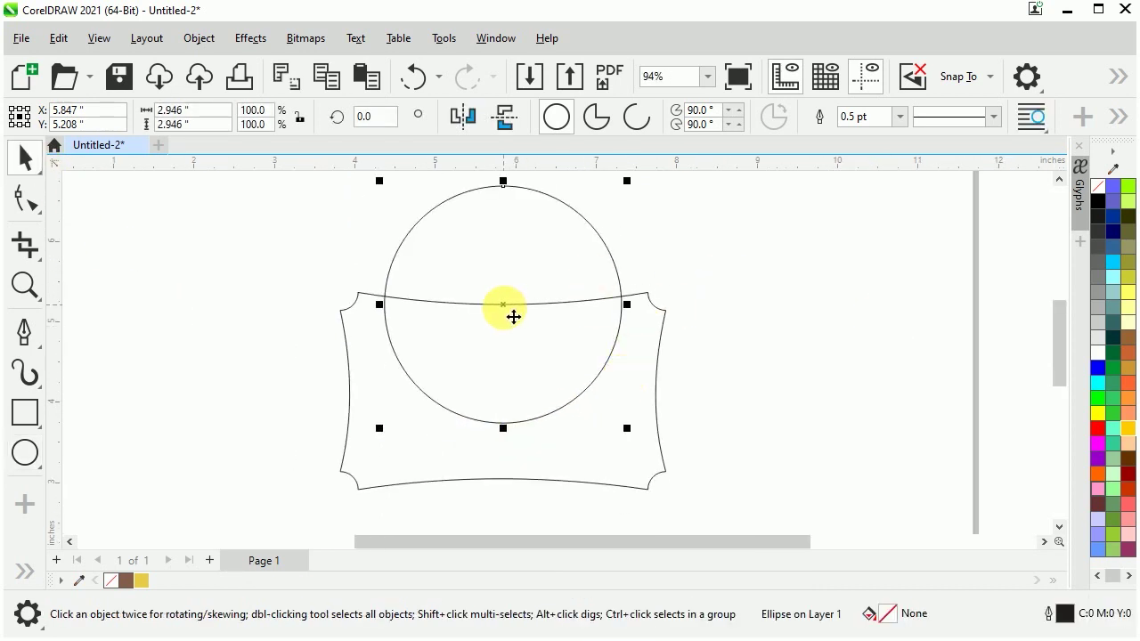
- Paste a copy of the circle in place and shrink it concentrically to a diameter of about 2.613 inches
{"action": "right_click", "coordinate": [514, 317]}
{"action": "left_click", "coordinate": [801, 298]}
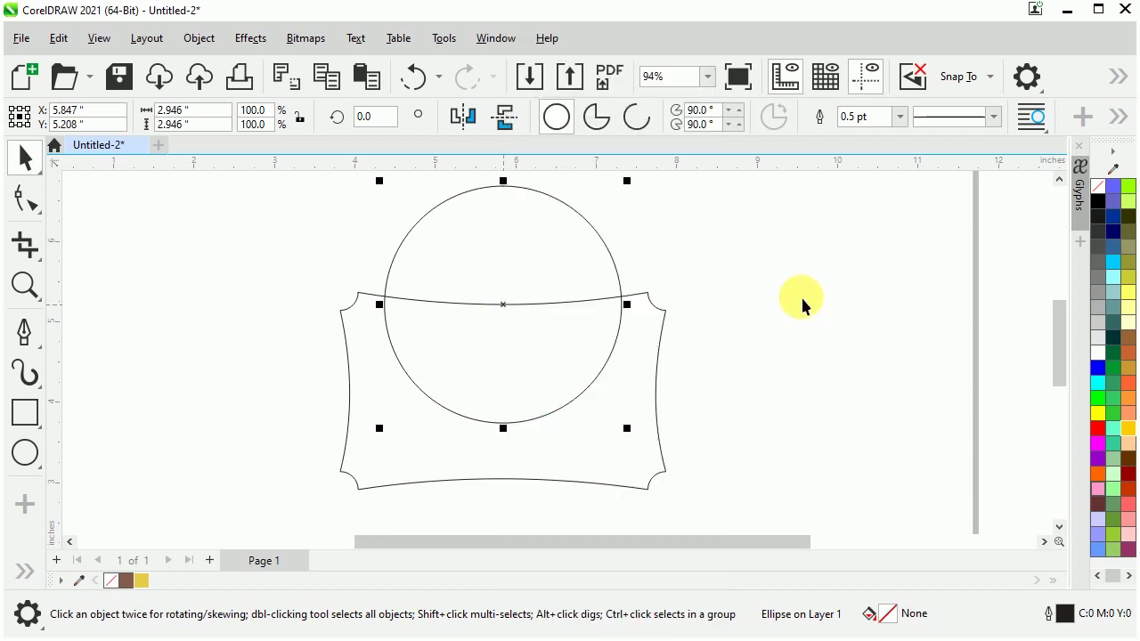
{"action": "right_click", "coordinate": [801, 298]}
{"action": "left_click", "coordinate": [860, 527]}
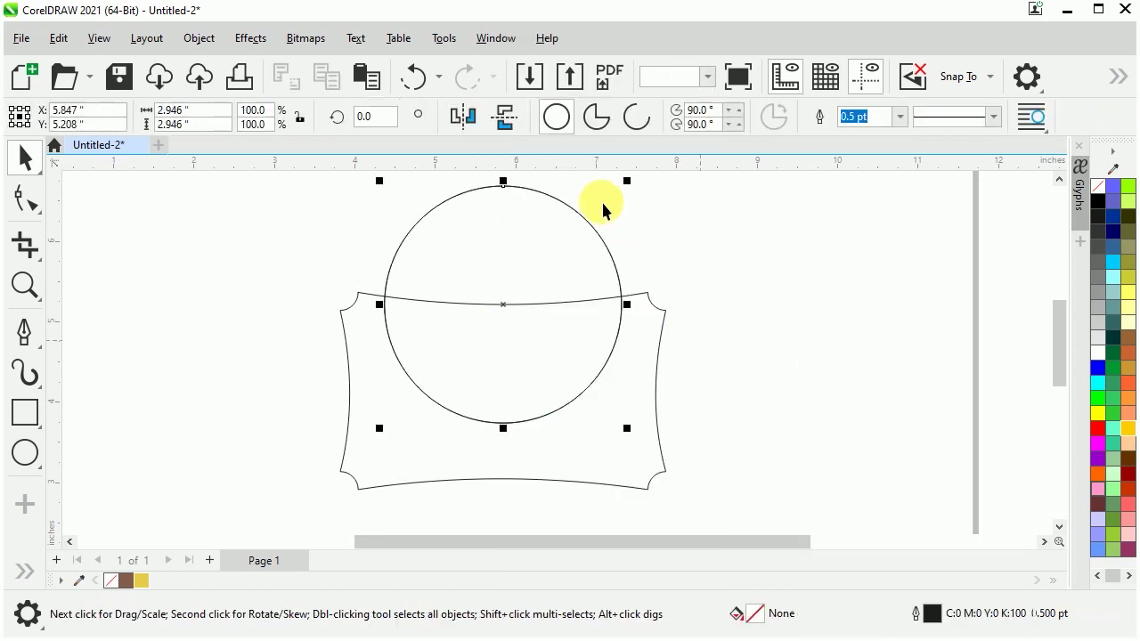
{"action": "left_click_drag", "start_coordinate": [627, 182], "coordinate": [621, 200]}
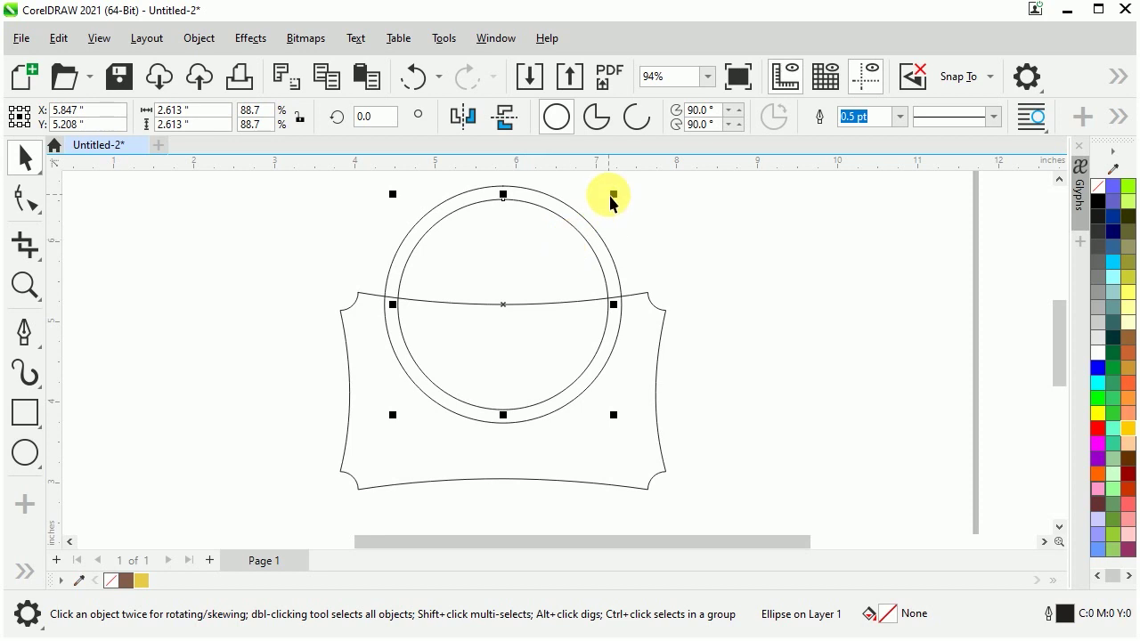
- Paste another copy of the circle in place and shrink it concentrically to a diameter of about 1.352 inches
{"action": "right_click", "coordinate": [704, 222]}
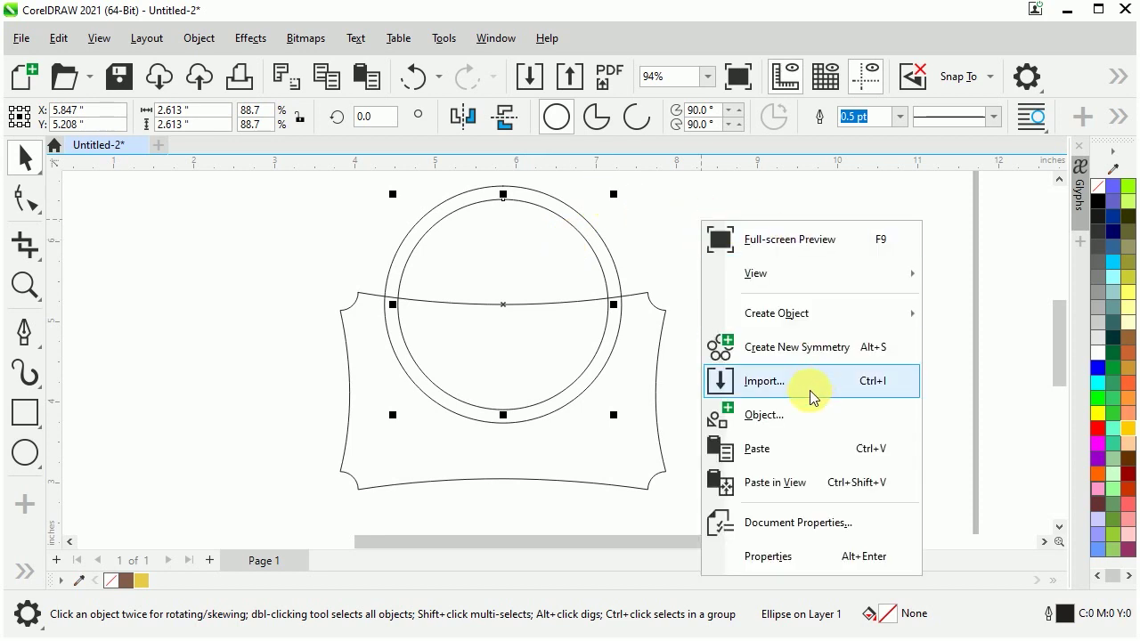
{"action": "left_click", "coordinate": [793, 448]}
{"action": "left_click_drag", "start_coordinate": [627, 188], "coordinate": [593, 255]}
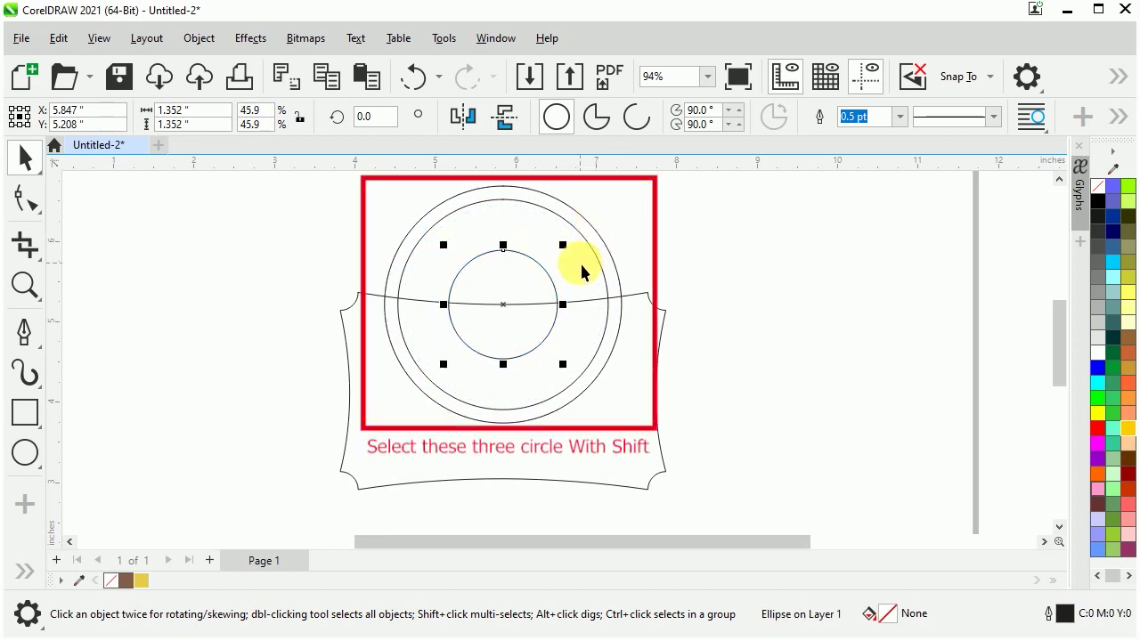
- Duplicate all three concentric circles and move the copy straight down onto the midpoint of the frame's bottom edge
{"action": "left_click", "coordinate": [584, 236], "text": "shift"}
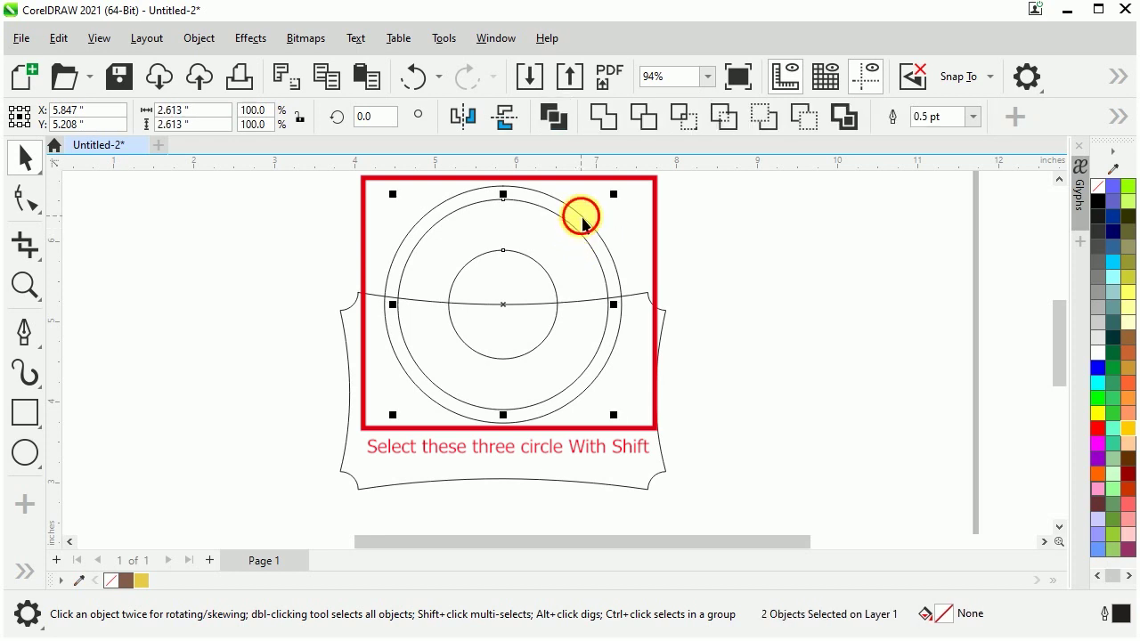
{"action": "left_click", "coordinate": [580, 225], "text": "shift"}
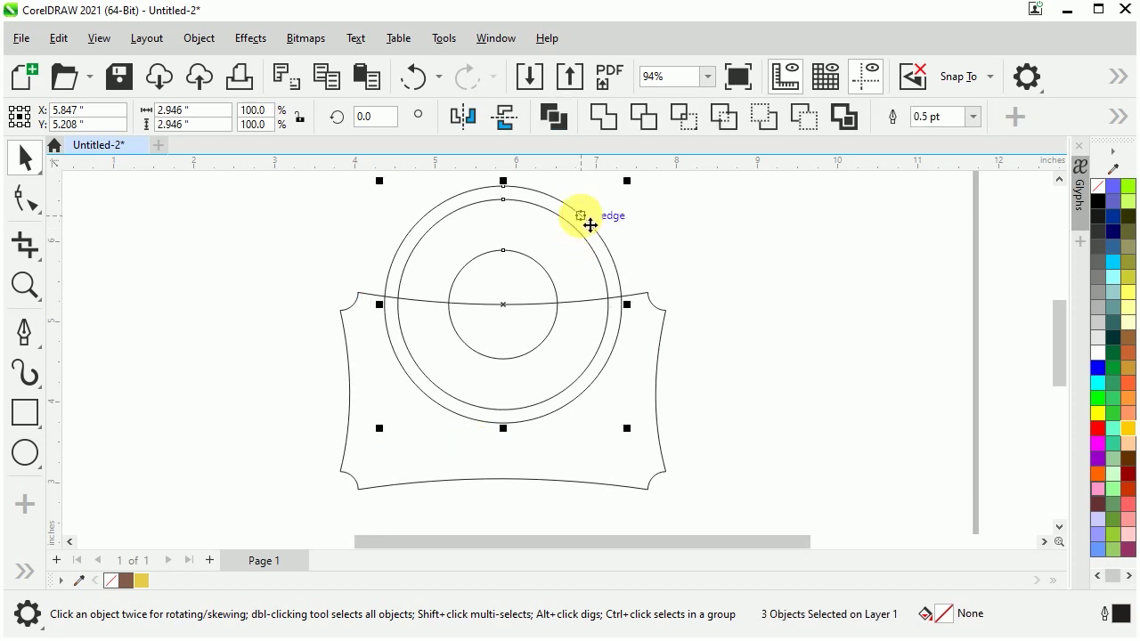
{"action": "right_click", "coordinate": [506, 314]}
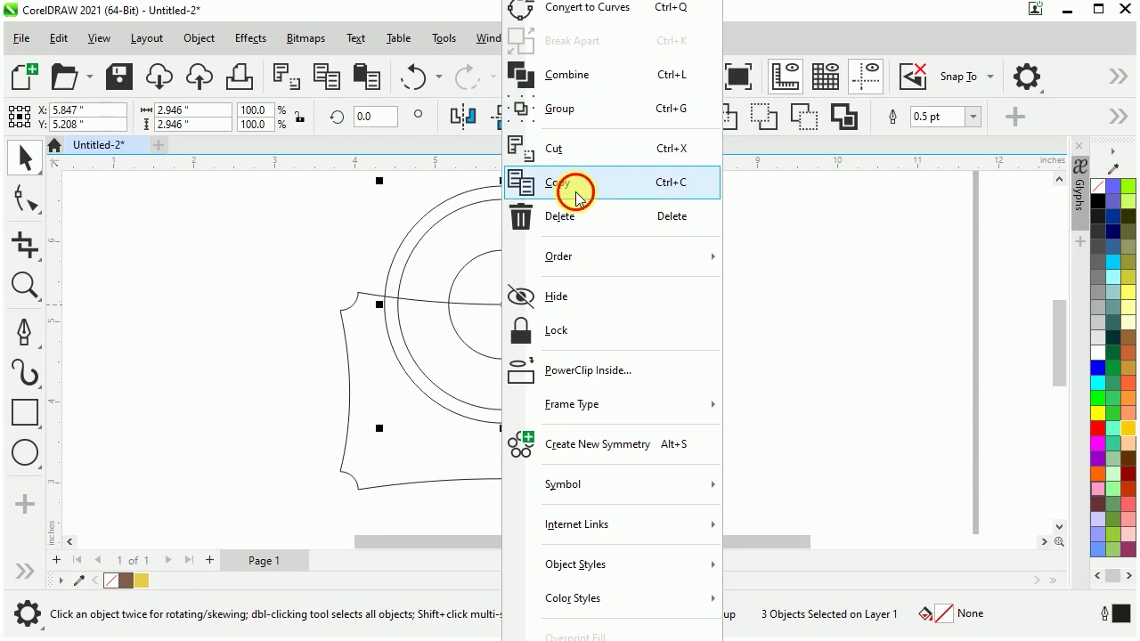
{"action": "left_click", "coordinate": [576, 198]}
{"action": "right_click", "coordinate": [773, 283]}
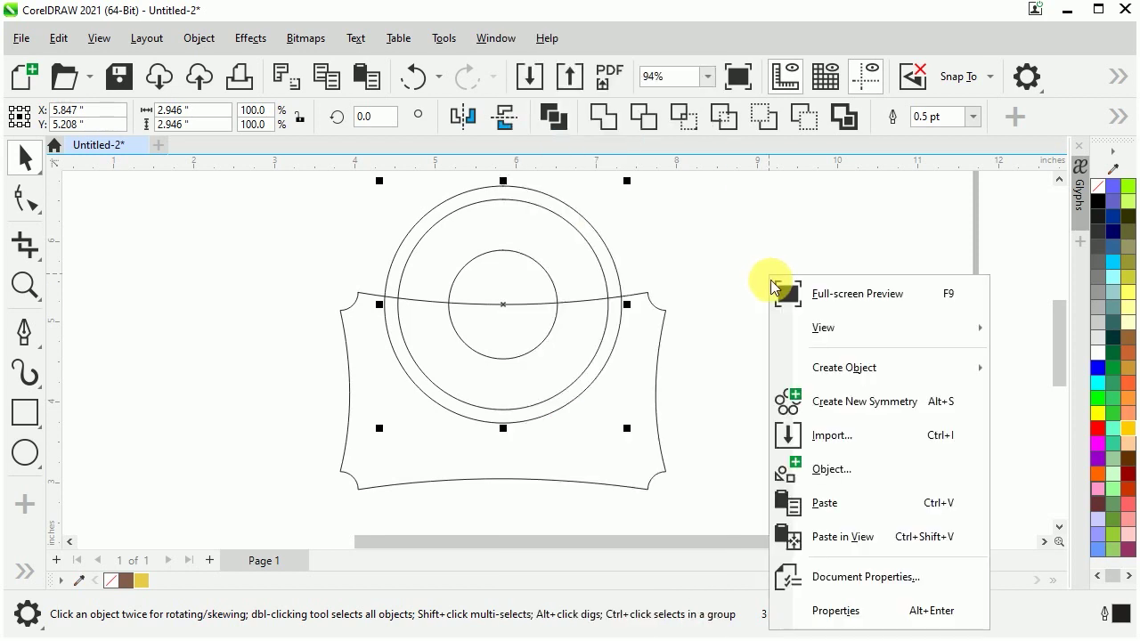
{"action": "left_click", "coordinate": [828, 504]}
{"action": "left_click_drag", "start_coordinate": [515, 314], "coordinate": [504, 487]}
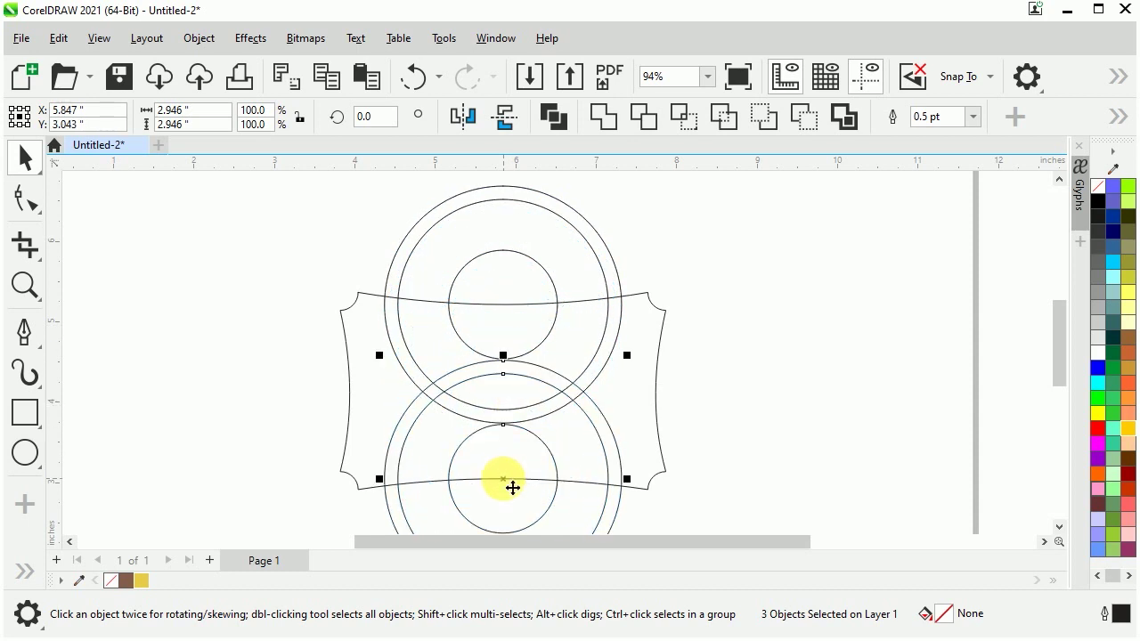
- Remove the circle segments inside the frame and the frame edge segments inside the smallest circles with Virtual Segment Delete
{"action": "scroll", "coordinate": [462, 187], "scroll_direction": "down", "scroll_amount": 1}
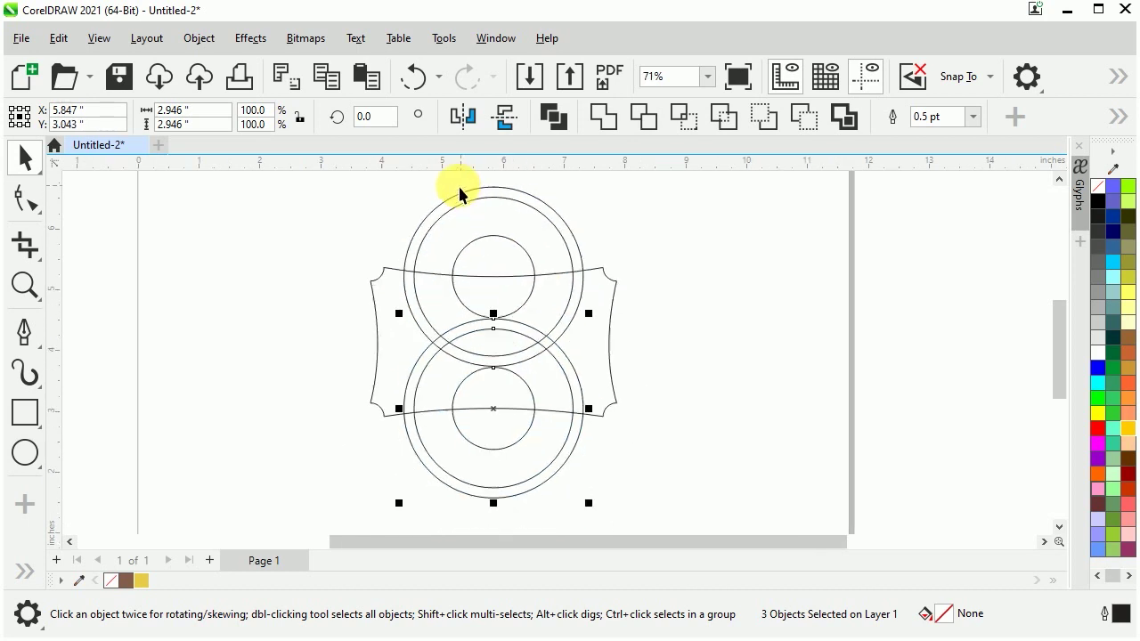
{"action": "scroll", "coordinate": [503, 346], "scroll_direction": "up", "scroll_amount": 1}
{"action": "scroll", "coordinate": [523, 311], "scroll_direction": "down", "scroll_amount": 1}
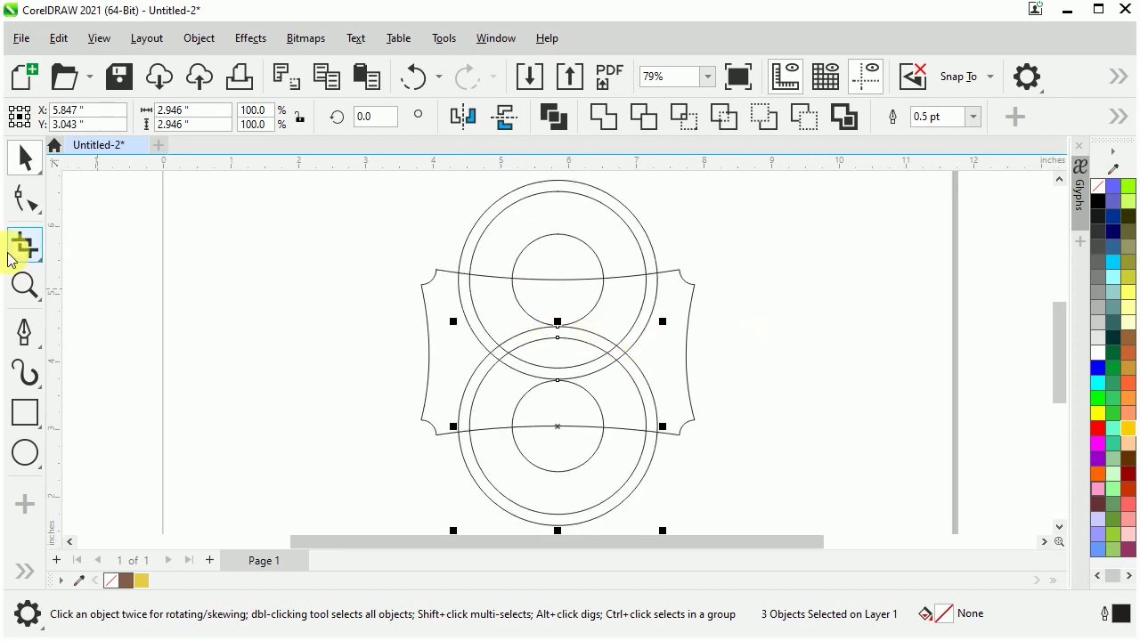
{"action": "left_click", "coordinate": [42, 267]}
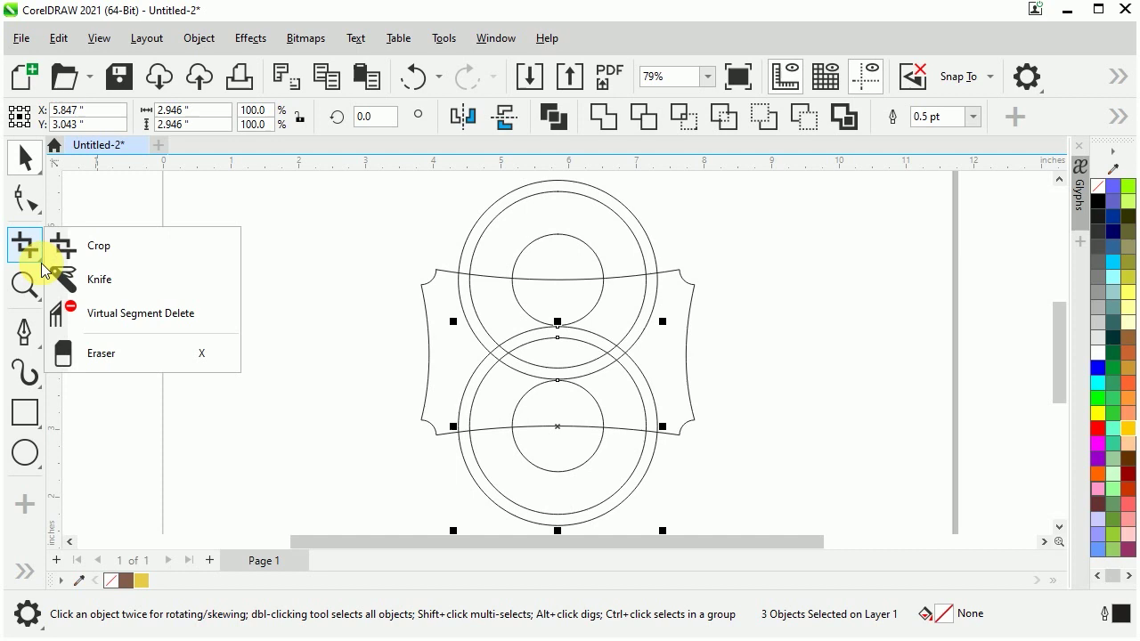
{"action": "left_click", "coordinate": [164, 316]}
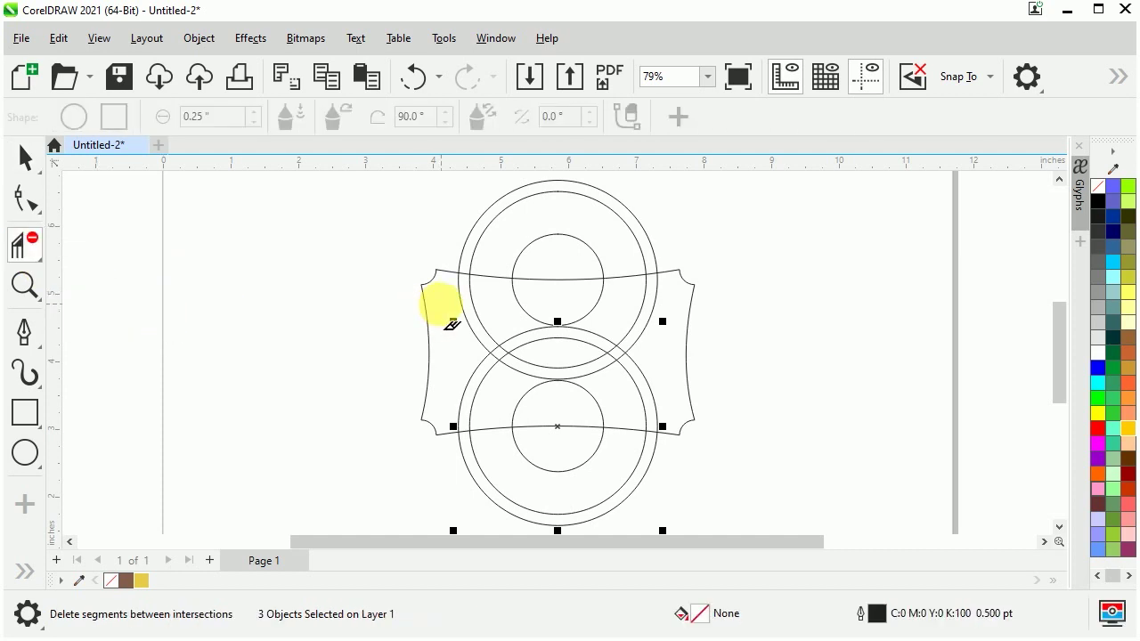
{"action": "left_click_drag", "start_coordinate": [441, 301], "coordinate": [675, 399]}
{"action": "left_click_drag", "start_coordinate": [573, 337], "coordinate": [558, 281]}
{"action": "left_click_drag", "start_coordinate": [554, 359], "coordinate": [549, 474]}
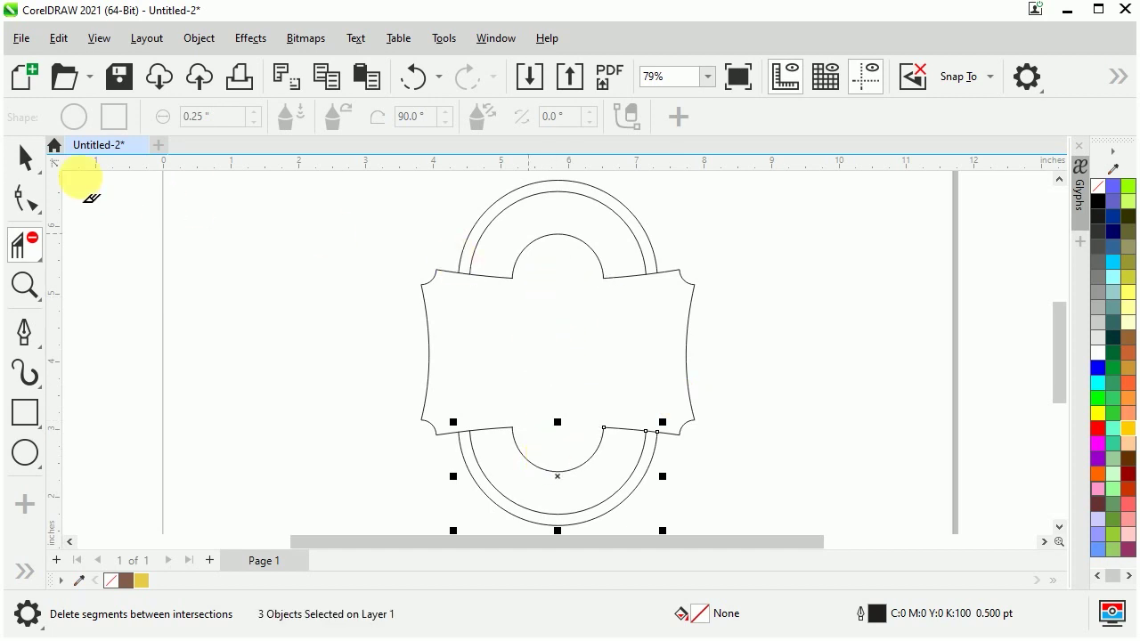
{"action": "left_click", "coordinate": [30, 161]}
{"action": "scroll", "coordinate": [632, 336], "scroll_direction": "up", "scroll_amount": 1}
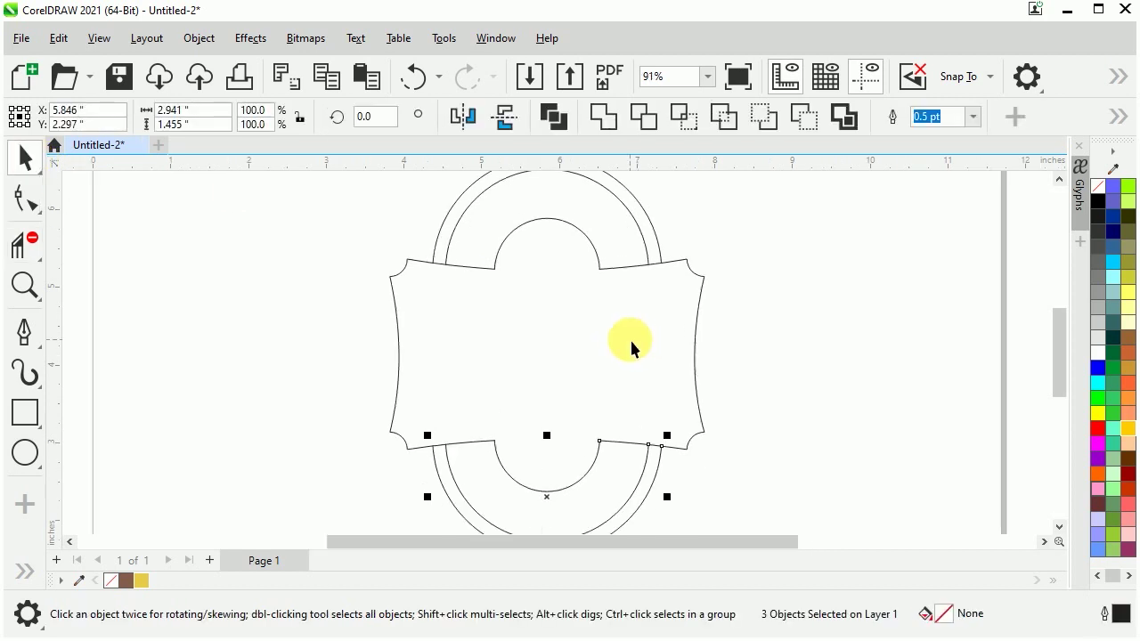
{"action": "left_click", "coordinate": [778, 344]}
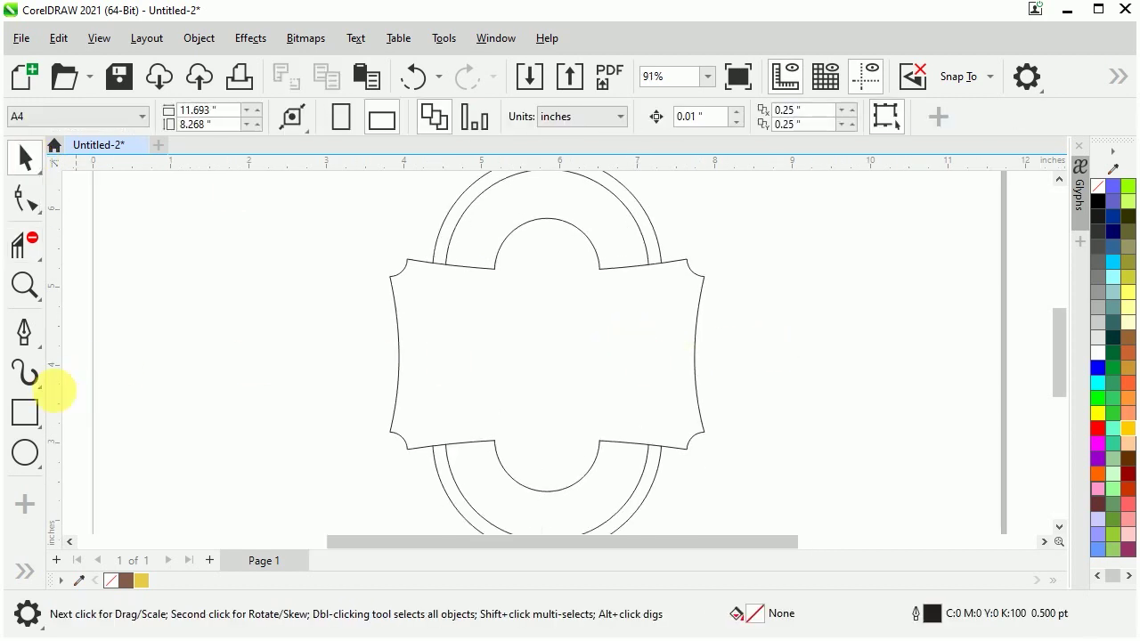
- Draw a rectangle about 4.986 by 1.284 inches across the frame and align it to the frame's center both horizontally and vertically
{"action": "left_click", "coordinate": [28, 412]}
{"action": "left_click_drag", "start_coordinate": [366, 309], "coordinate": [763, 420]}
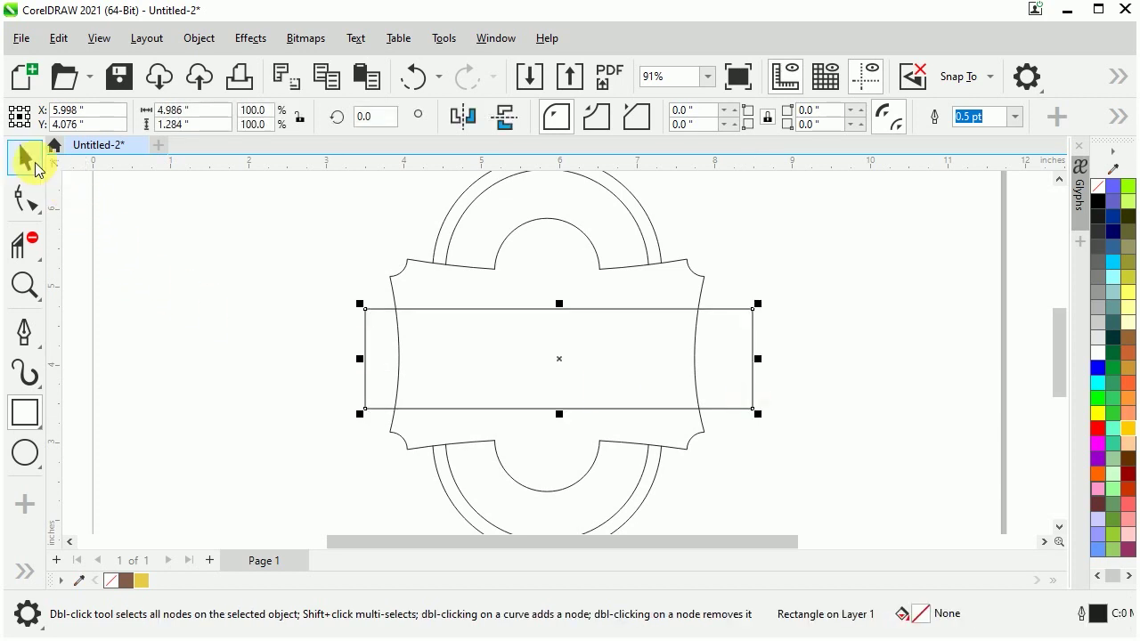
{"action": "left_click", "coordinate": [27, 160]}
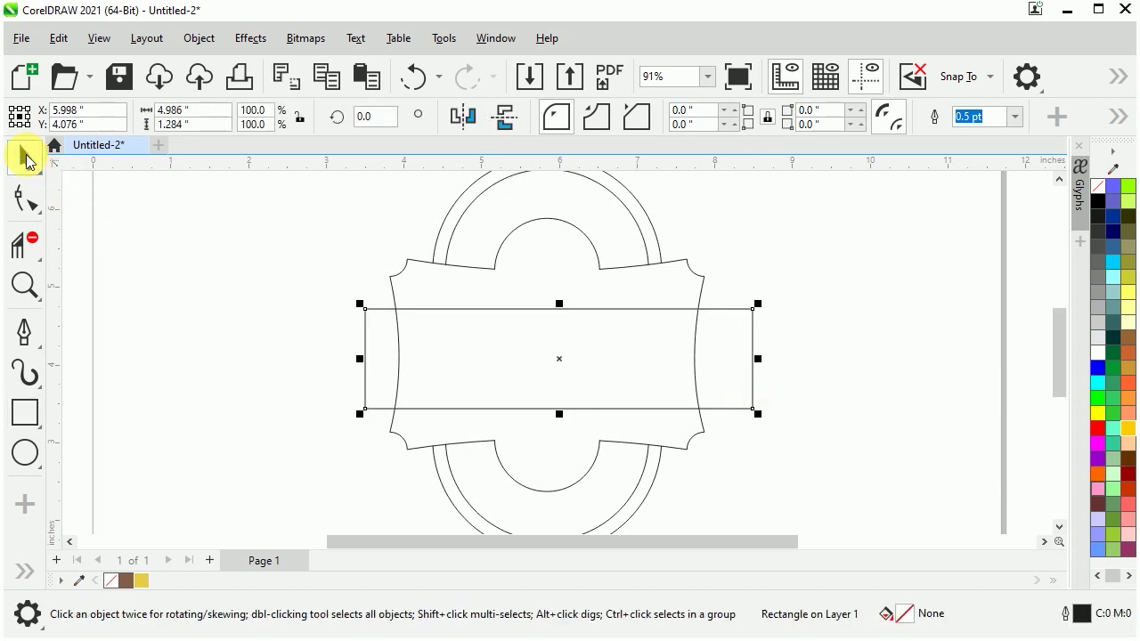
{"action": "left_click", "coordinate": [421, 262], "text": "shift"}
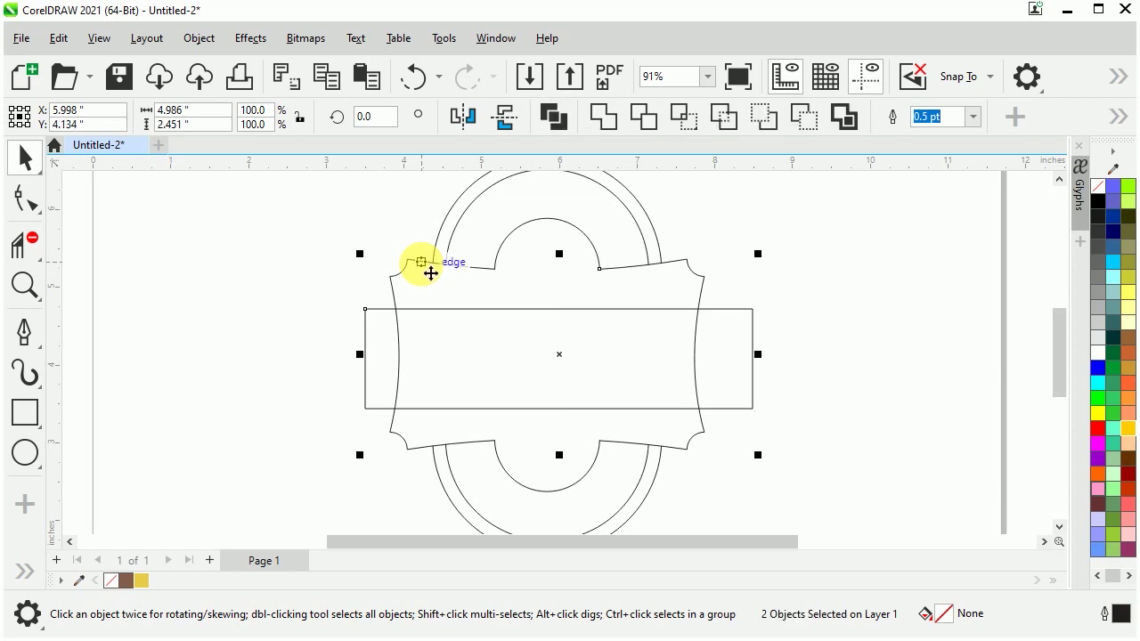
{"action": "key", "text": "c"}
{"action": "key", "text": "e"}
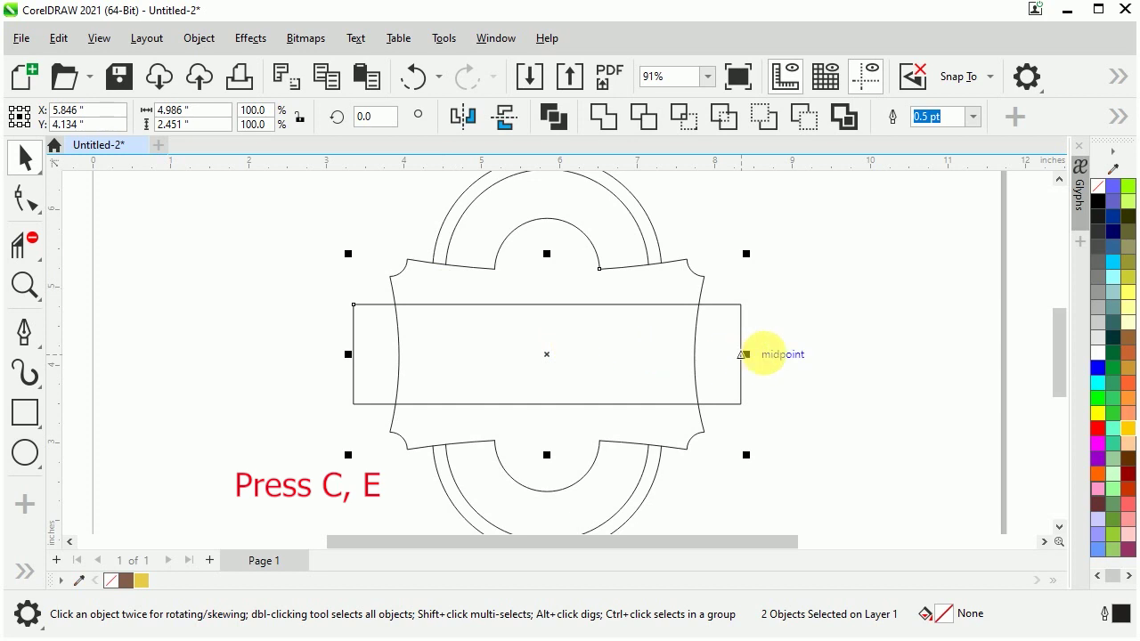
- Convert the centered rectangle to curves
{"action": "left_click", "coordinate": [771, 347]}
{"action": "left_click", "coordinate": [743, 352]}
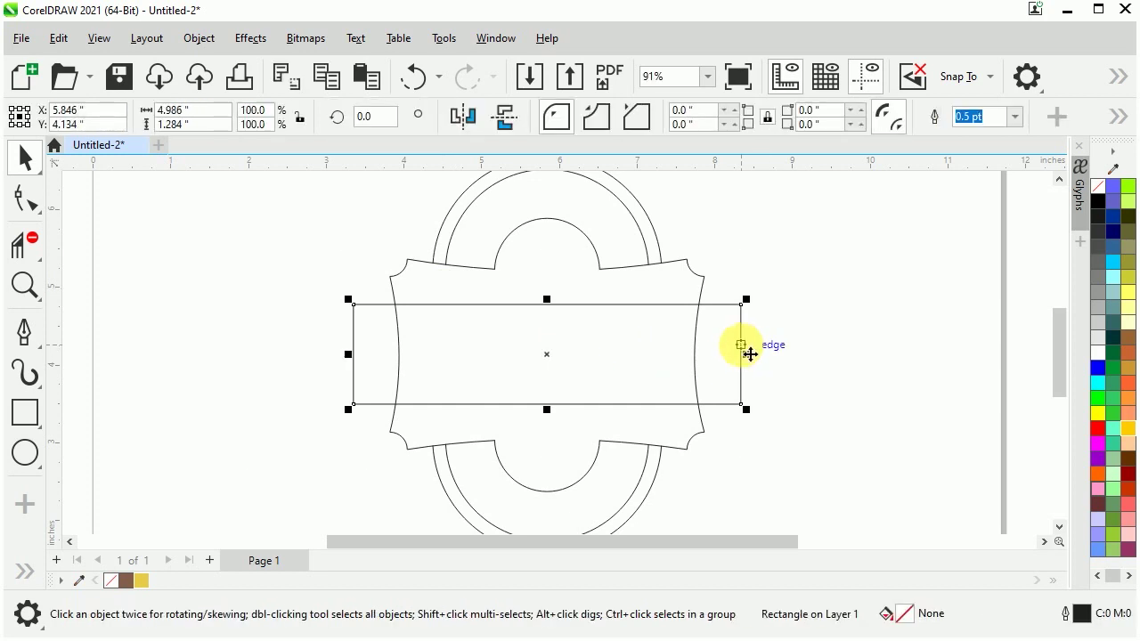
{"action": "right_click", "coordinate": [546, 355]}
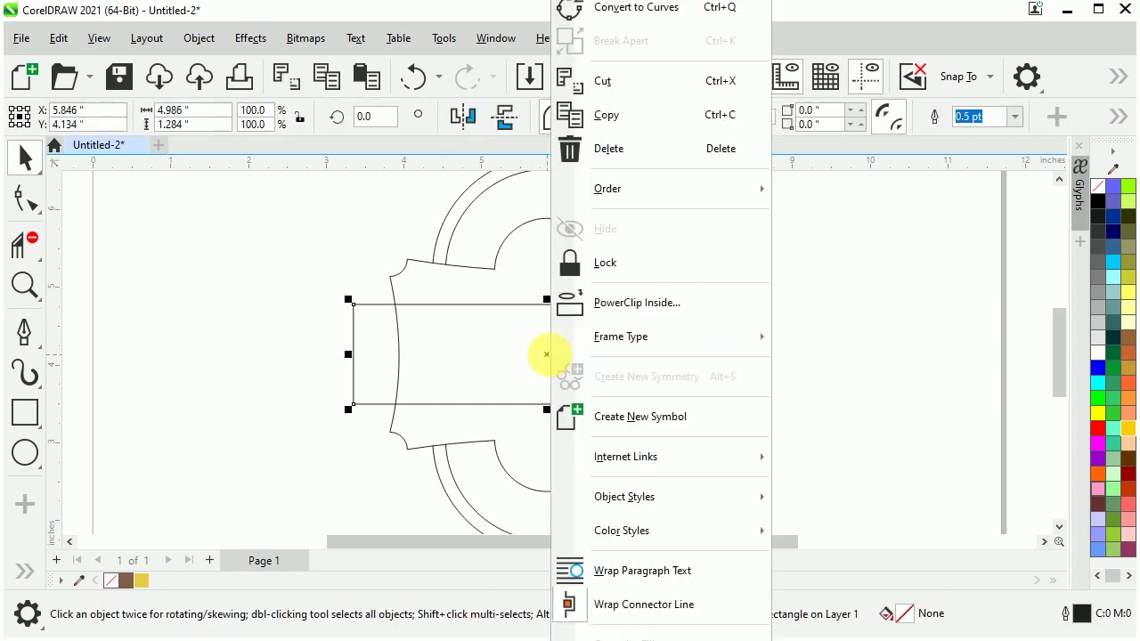
{"action": "left_click", "coordinate": [644, 23]}
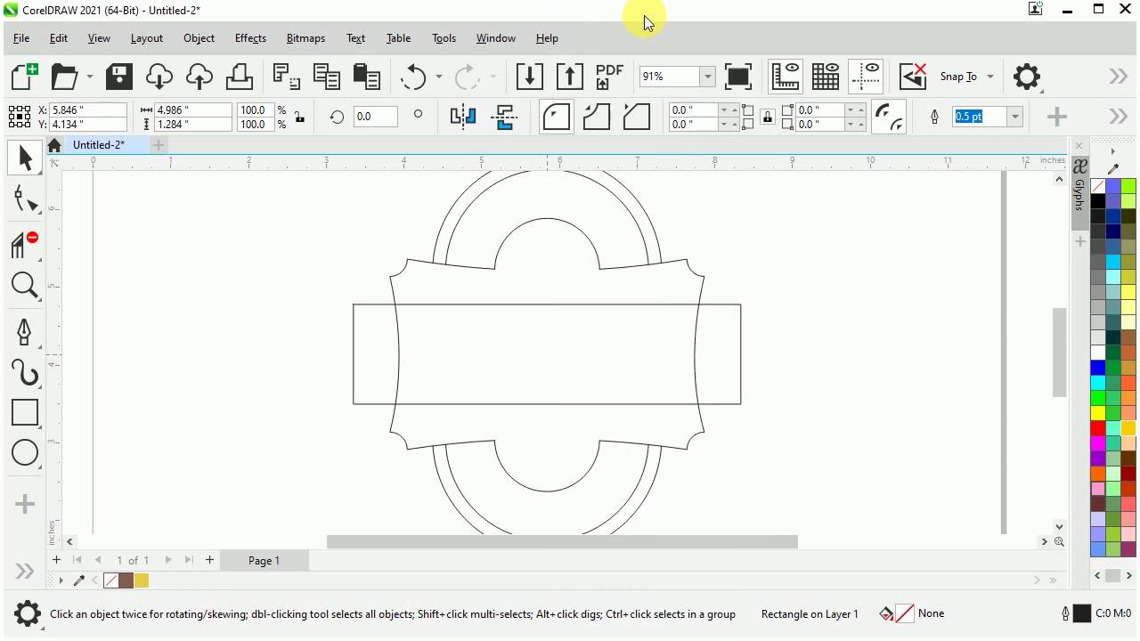
- Add a node at the middle of each short side of the rectangle and move both nodes inward to form notched ribbon ends
{"action": "left_click", "coordinate": [25, 201]}
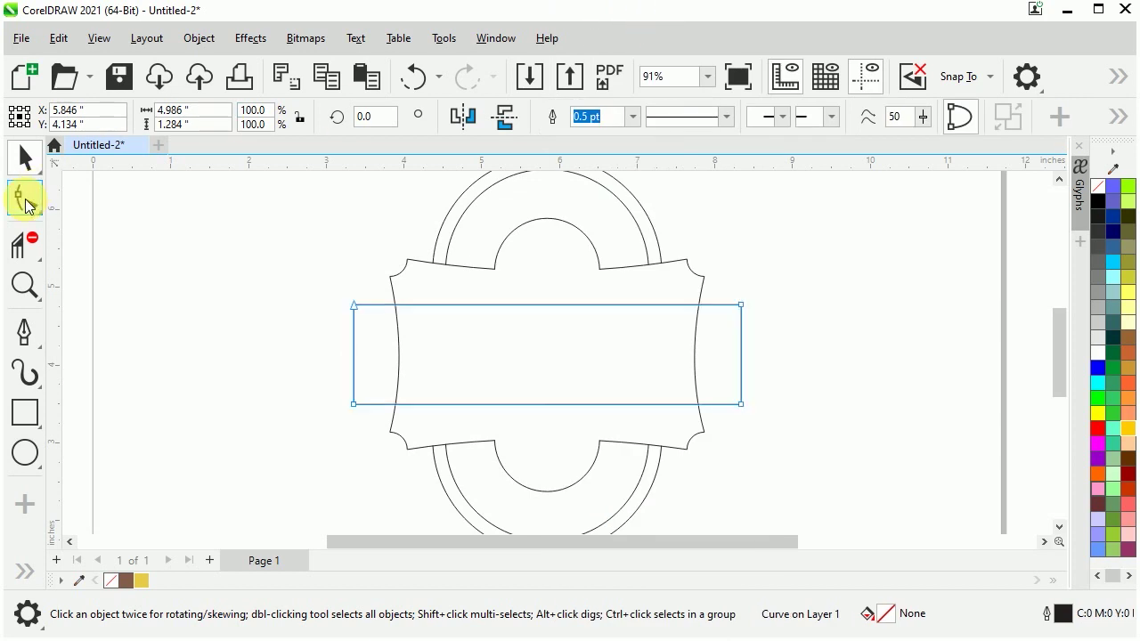
{"action": "double_click", "coordinate": [354, 358]}
{"action": "left_click_drag", "start_coordinate": [360, 359], "coordinate": [375, 359]}
{"action": "left_click", "coordinate": [740, 353]}
{"action": "double_click", "coordinate": [740, 353]}
{"action": "left_click_drag", "start_coordinate": [740, 356], "coordinate": [724, 358]}
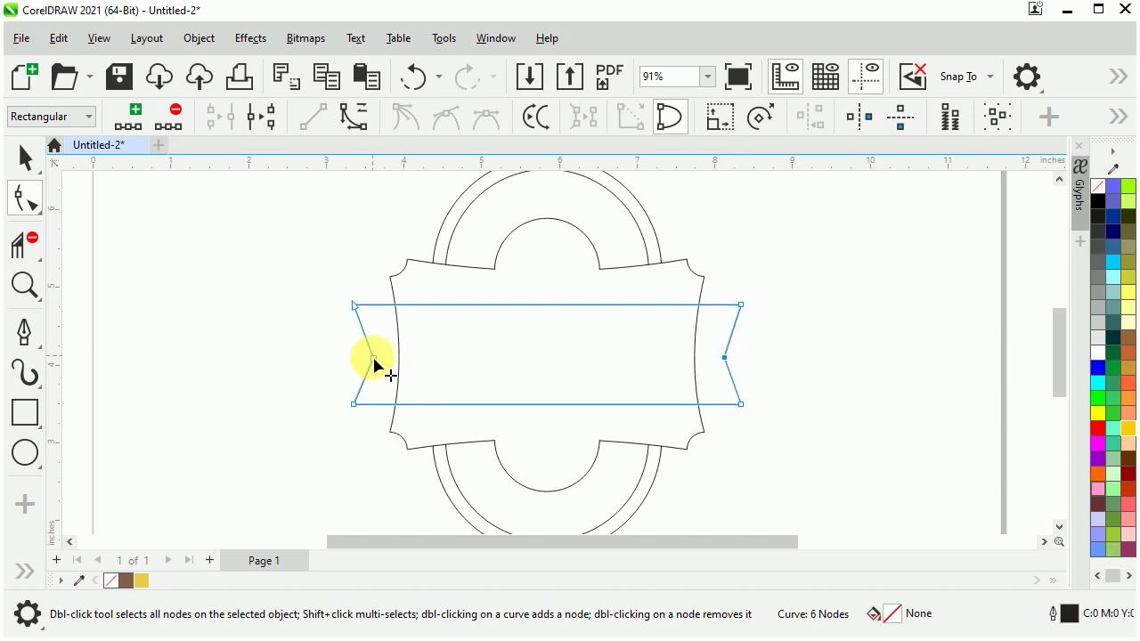
{"action": "left_click_drag", "start_coordinate": [373, 357], "coordinate": [373, 358]}
{"action": "left_click", "coordinate": [24, 157]}
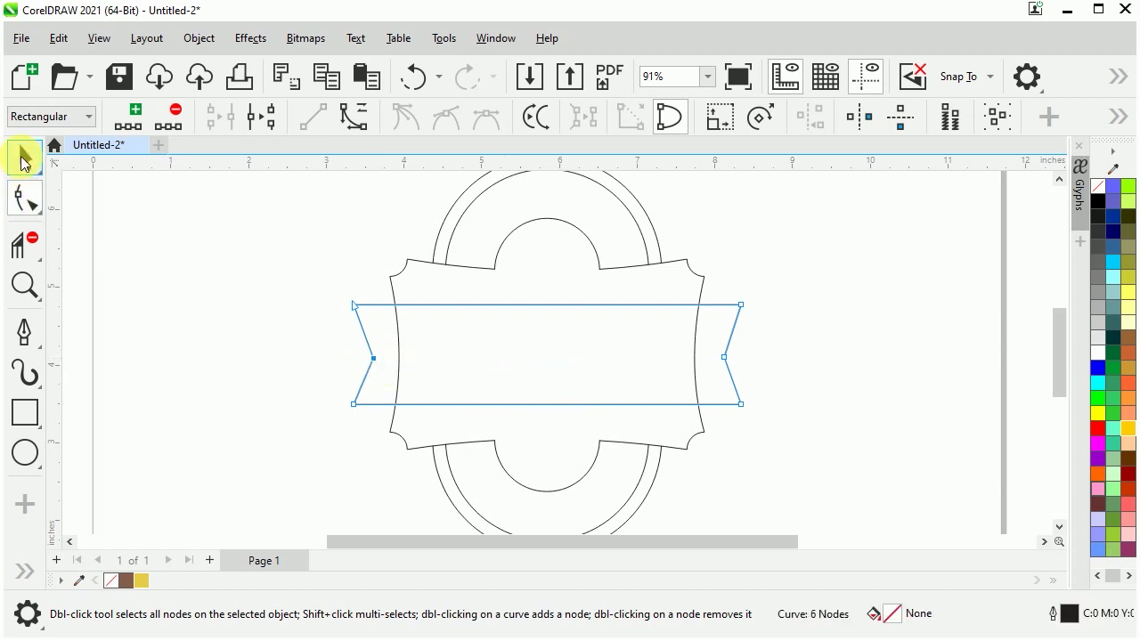
- Remove the ribbon's segments inside the frame with Virtual Segment Delete, leaving only the two tails
{"action": "left_click", "coordinate": [30, 258]}
{"action": "left_click_drag", "start_coordinate": [538, 274], "coordinate": [591, 455]}
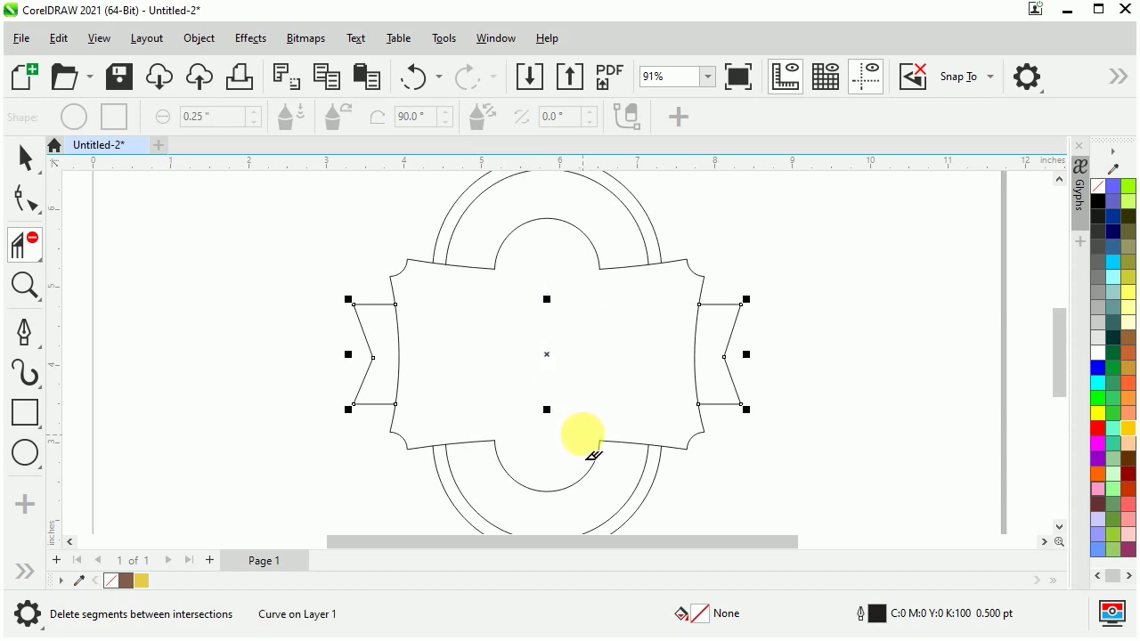
{"action": "left_click", "coordinate": [25, 157]}
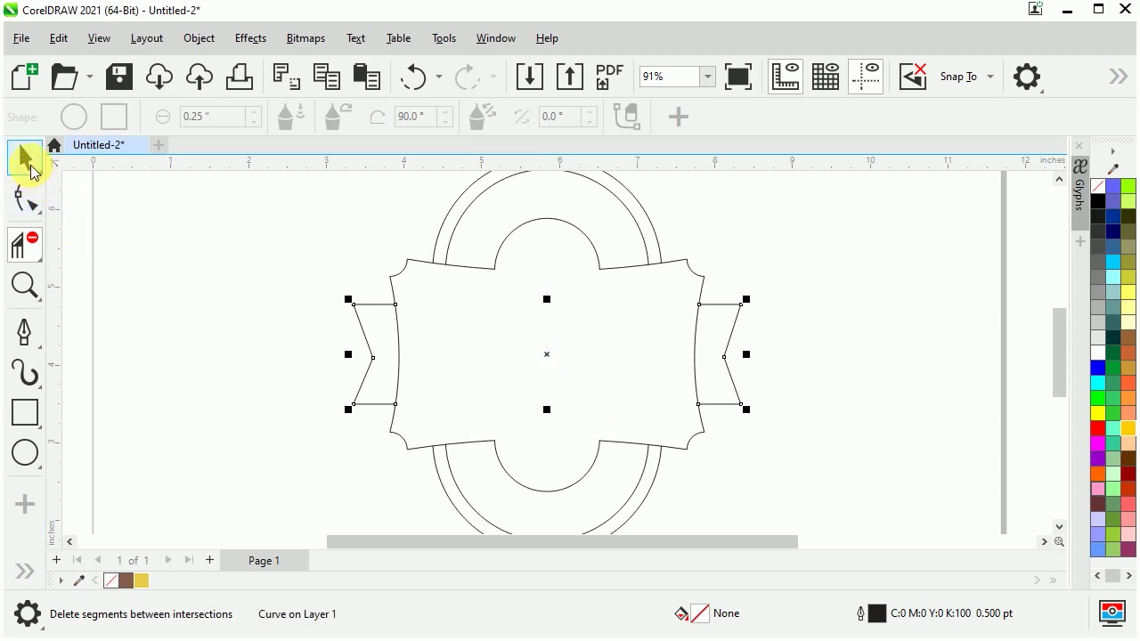
{"action": "left_click", "coordinate": [188, 299]}
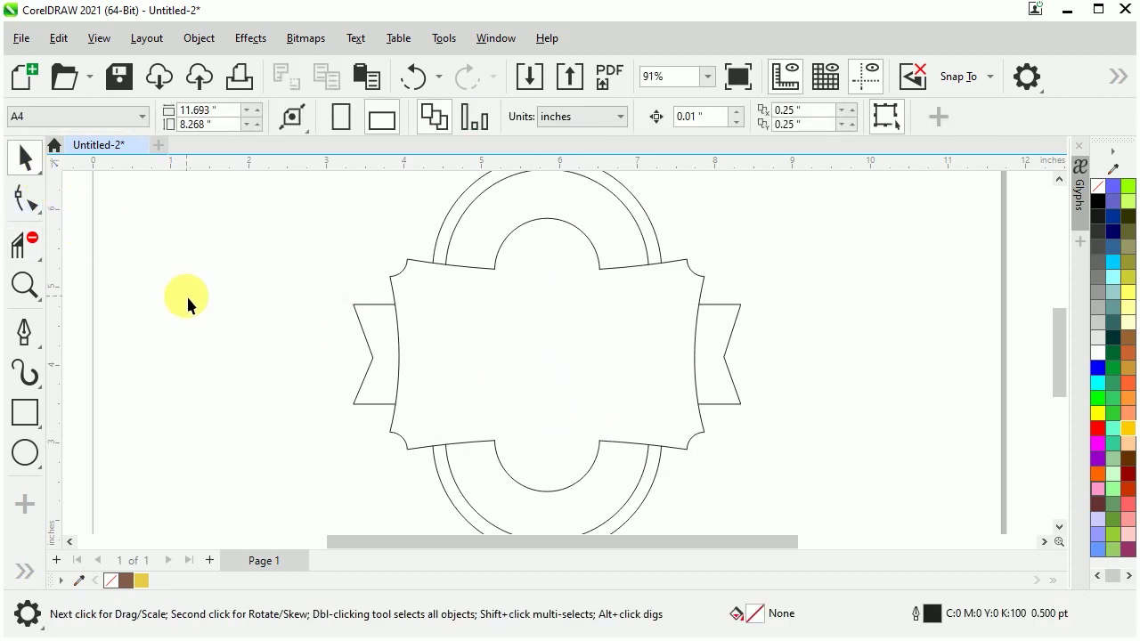
- Smart Fill the central frame, the arched areas and rims above and below it, and both ribbon tails with gray #666666 and a 0.5 pt black outline
{"action": "left_click", "coordinate": [22, 571]}
{"action": "left_click", "coordinate": [81, 575]}
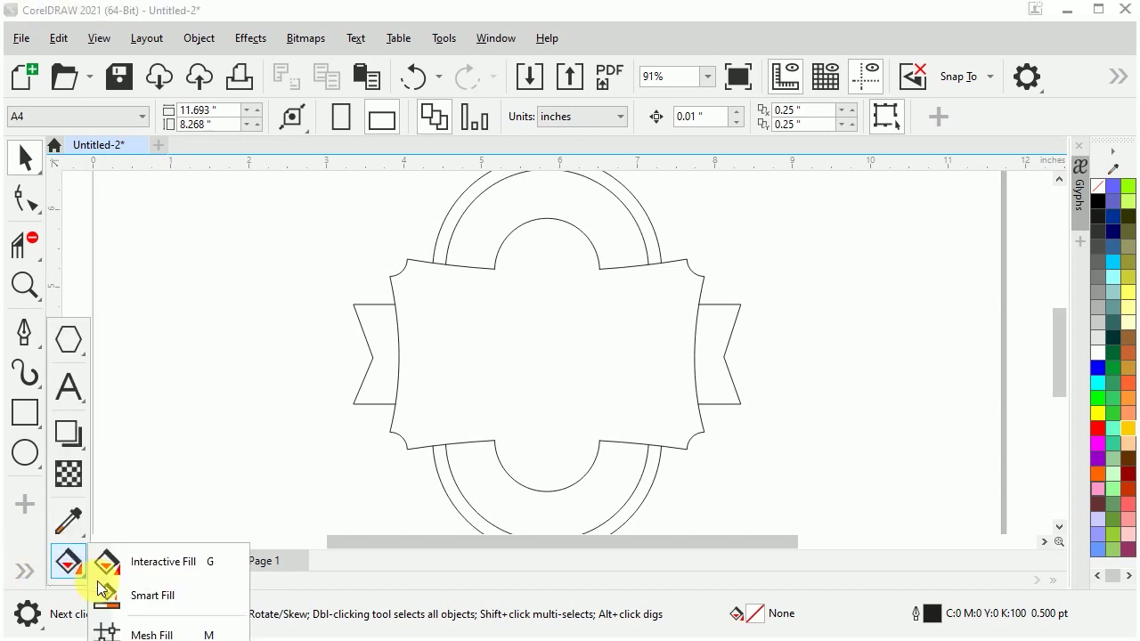
{"action": "left_click", "coordinate": [141, 599]}
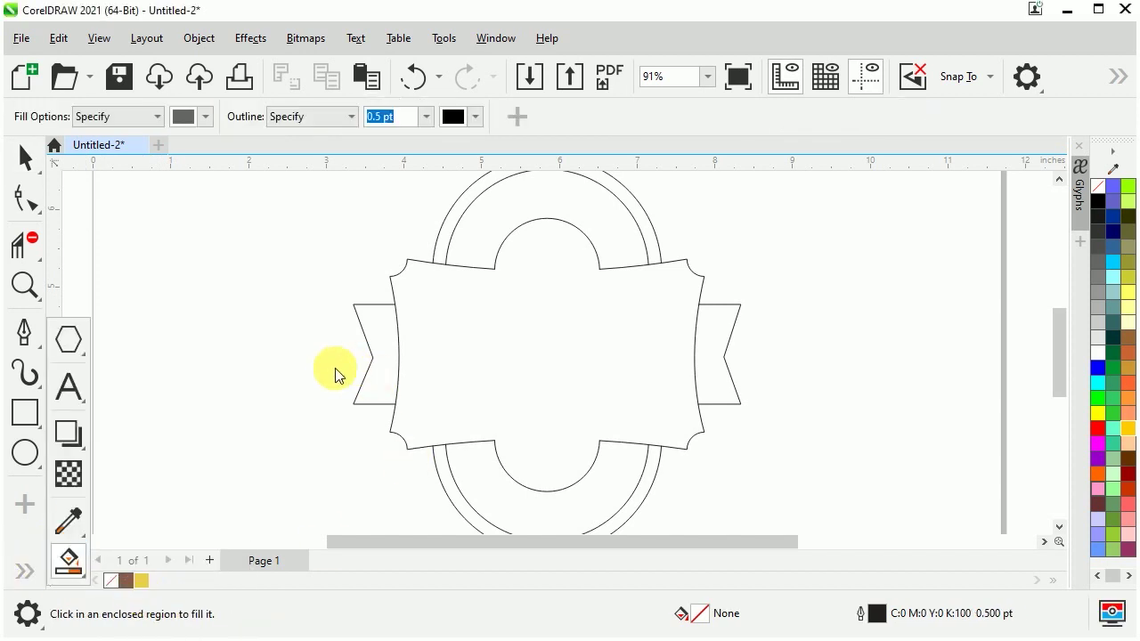
{"action": "scroll", "coordinate": [397, 343], "scroll_direction": "down", "scroll_amount": 1}
{"action": "left_click", "coordinate": [421, 349]}
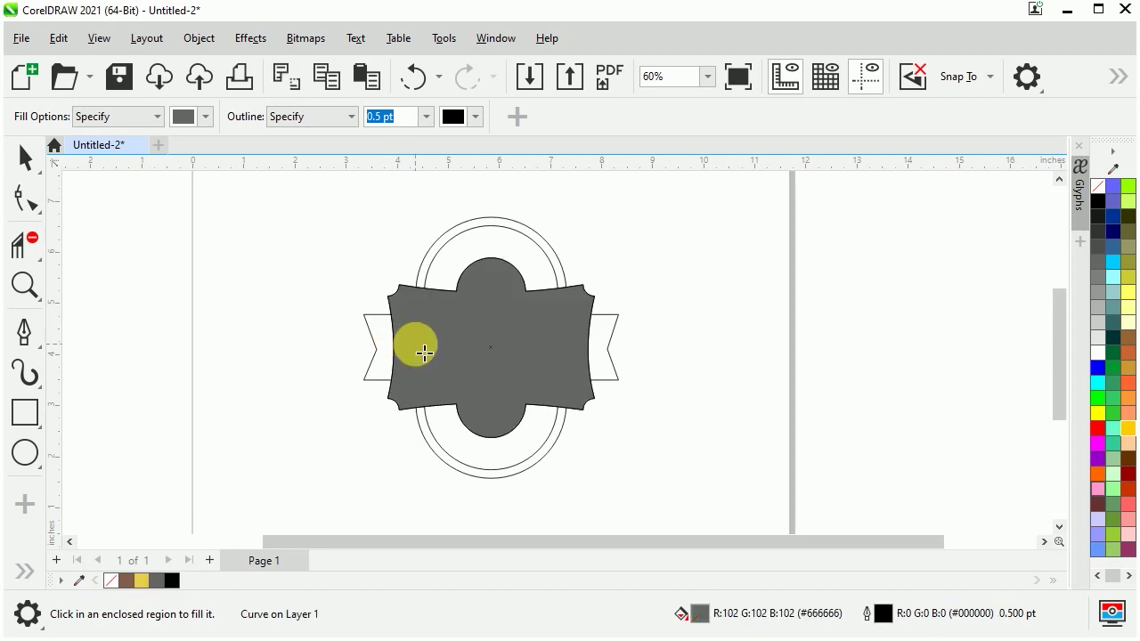
{"action": "left_click", "coordinate": [538, 436]}
{"action": "left_click", "coordinate": [553, 454]}
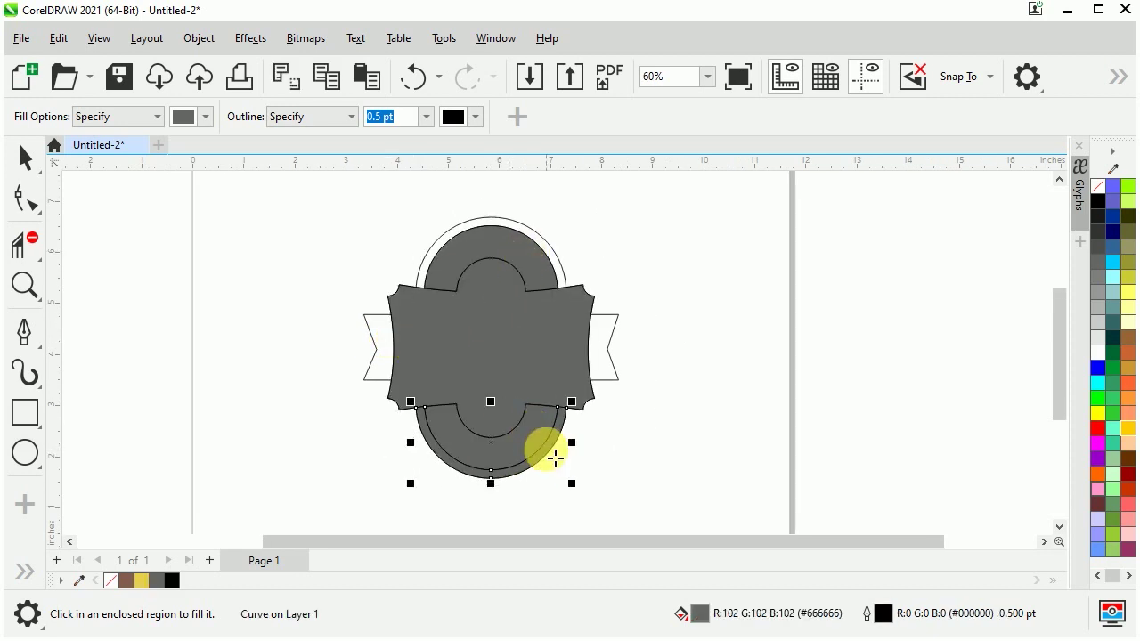
{"action": "left_click", "coordinate": [546, 250]}
{"action": "left_click", "coordinate": [611, 329]}
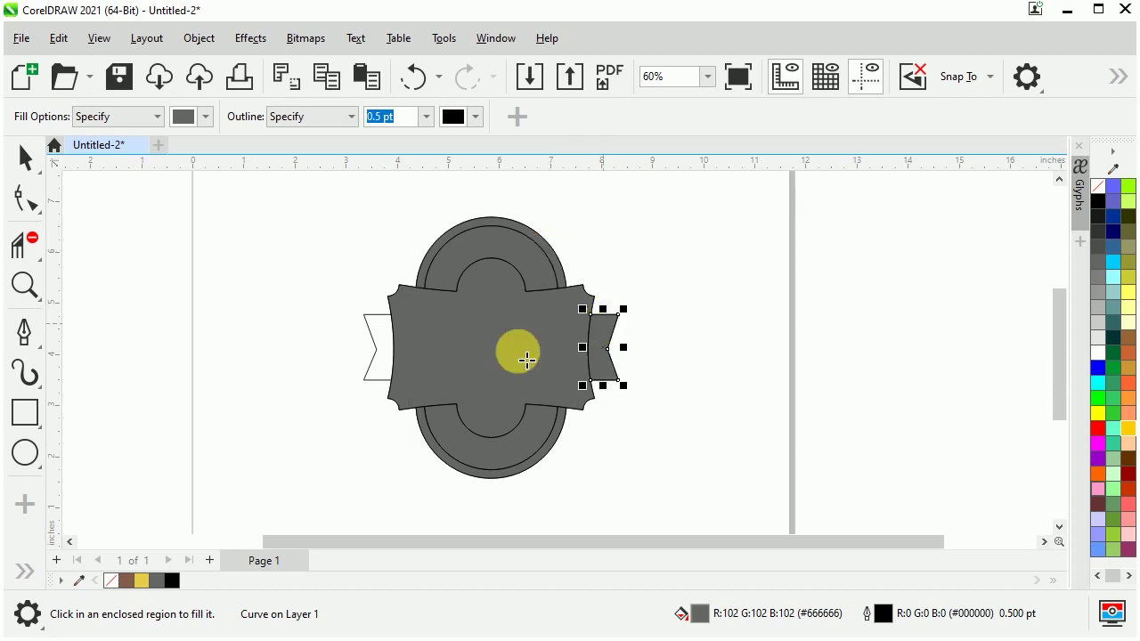
{"action": "left_click", "coordinate": [384, 336]}
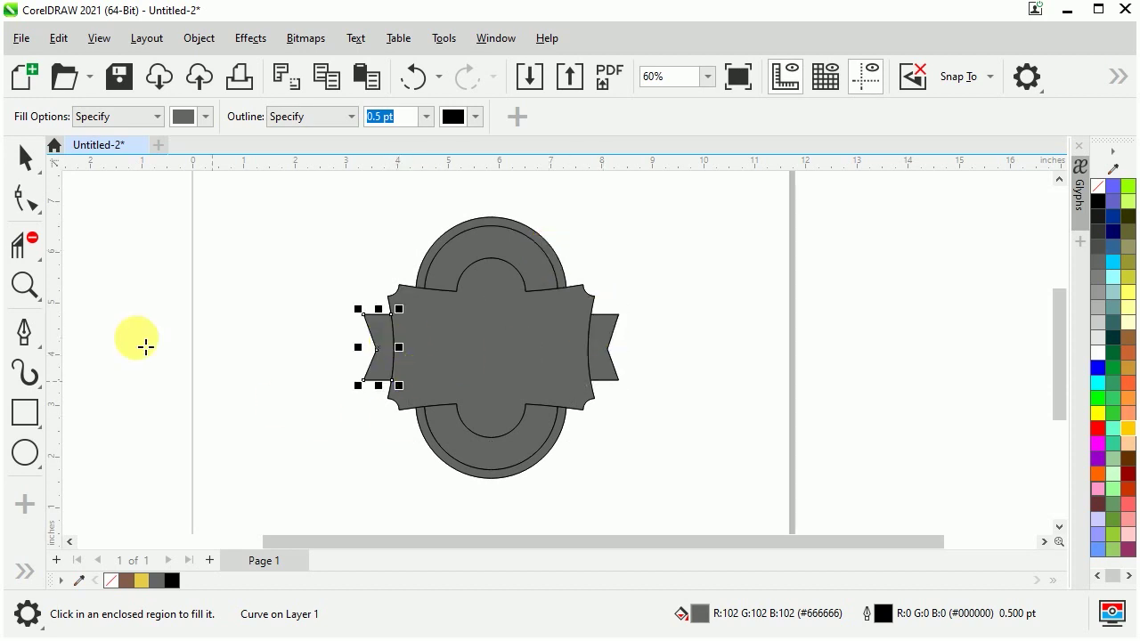
- Select all seven gray-filled shapes together and move them to the right, clear of the original outlines
{"action": "left_click", "coordinate": [34, 162]}
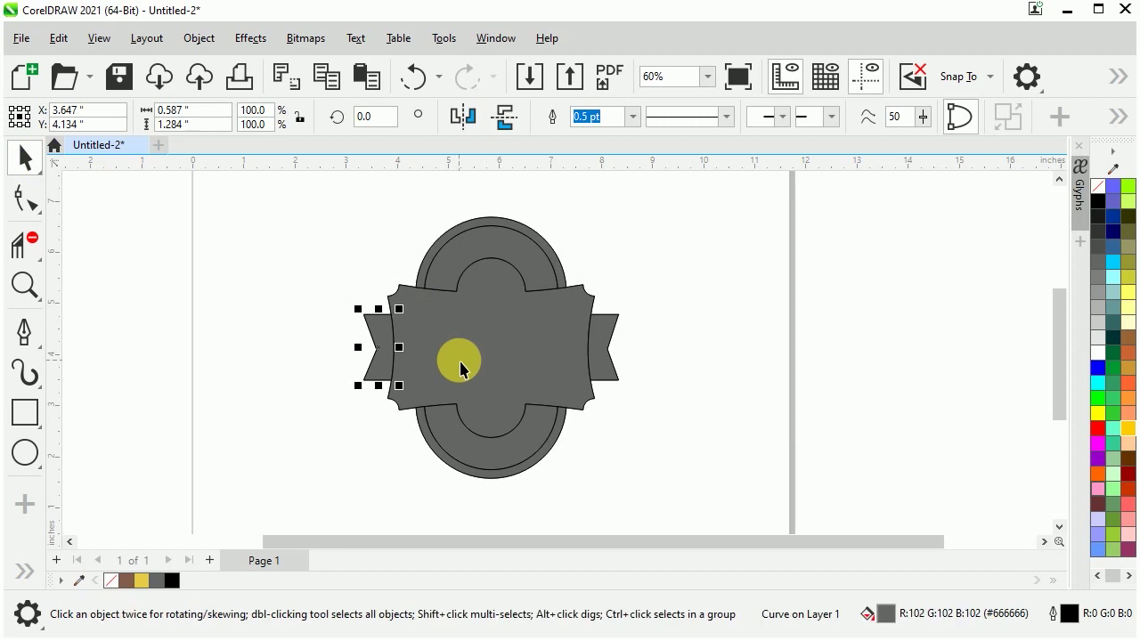
{"action": "left_click", "coordinate": [459, 342], "text": "shift"}
{"action": "left_click", "coordinate": [605, 326], "text": "shift"}
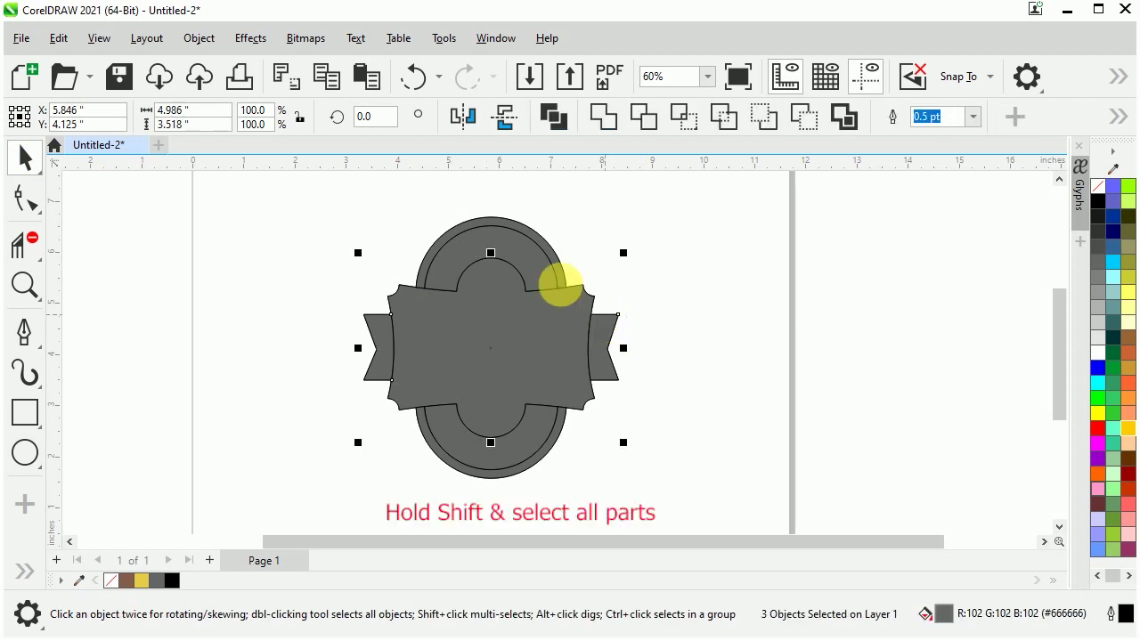
{"action": "left_click", "coordinate": [545, 261], "text": "shift"}
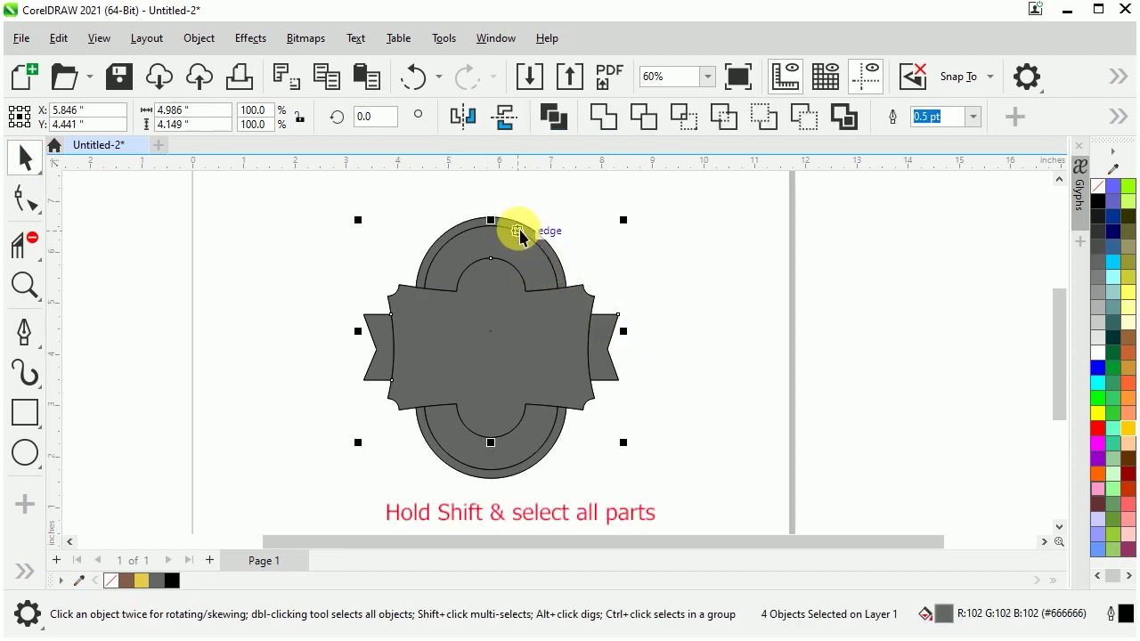
{"action": "left_click", "coordinate": [531, 236], "text": "shift"}
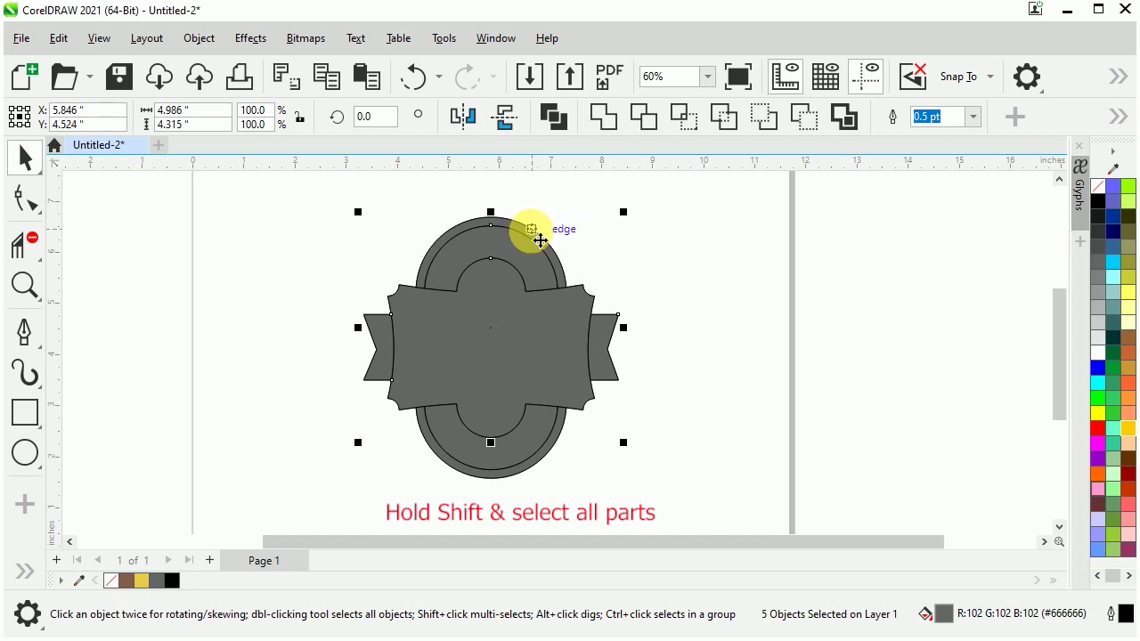
{"action": "left_click", "coordinate": [532, 474], "text": "shift"}
{"action": "left_click", "coordinate": [525, 474], "text": "shift"}
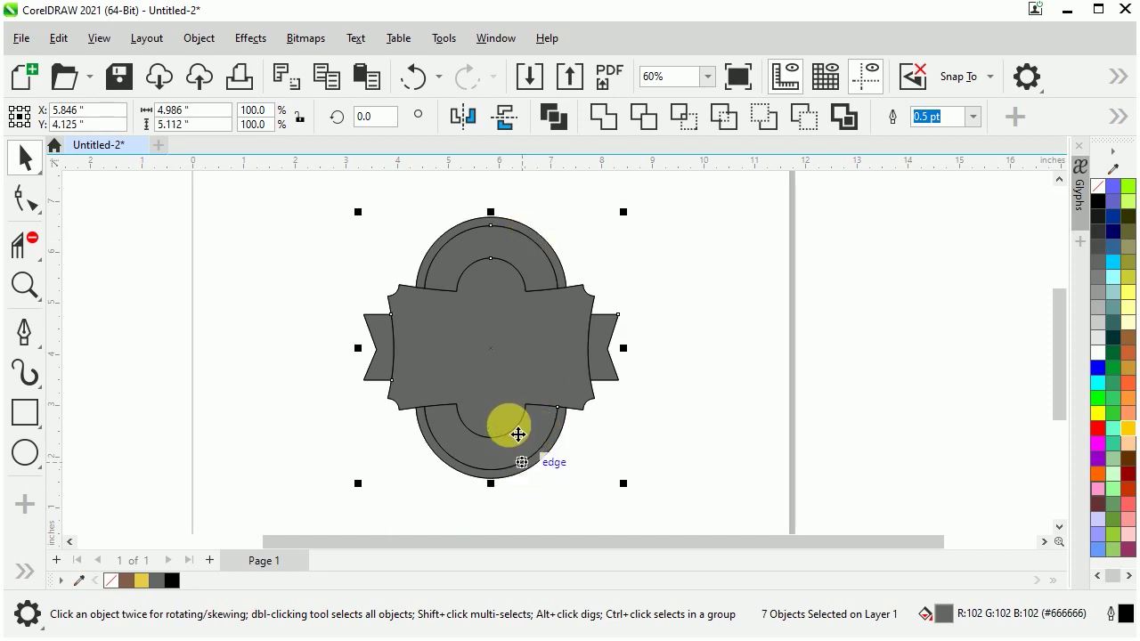
{"action": "left_click_drag", "start_coordinate": [498, 376], "coordinate": [796, 390]}
- Delete the original frame and ribbon outlines and the remaining small inner arcs
{"action": "left_click_drag", "start_coordinate": [642, 261], "coordinate": [321, 447]}
{"action": "key", "text": "Delete"}
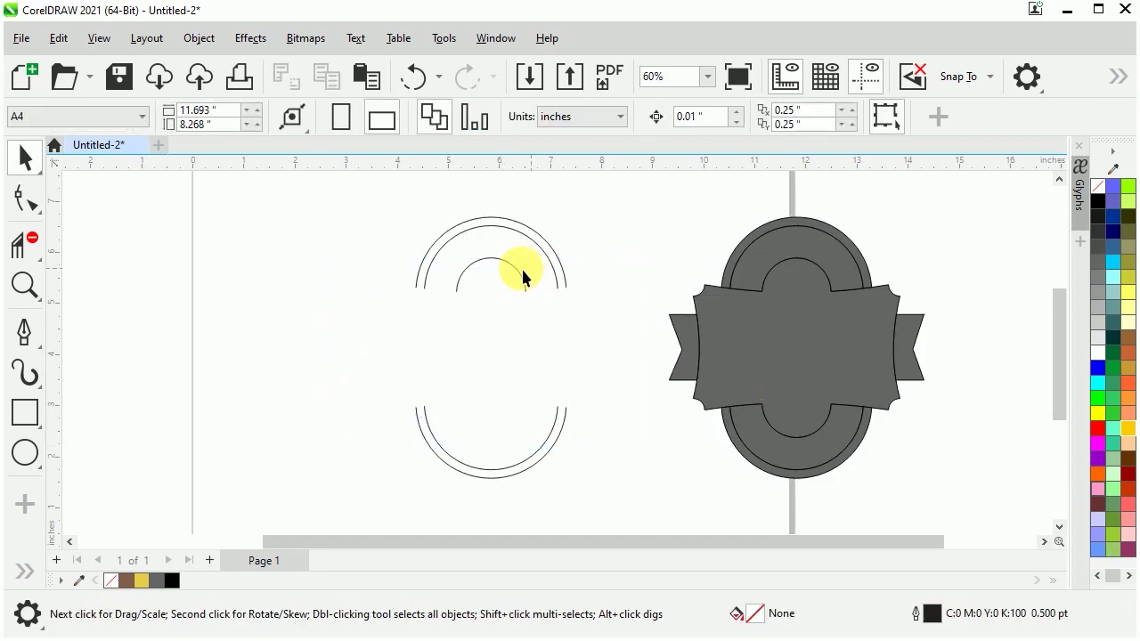
{"action": "key", "text": "Delete"}
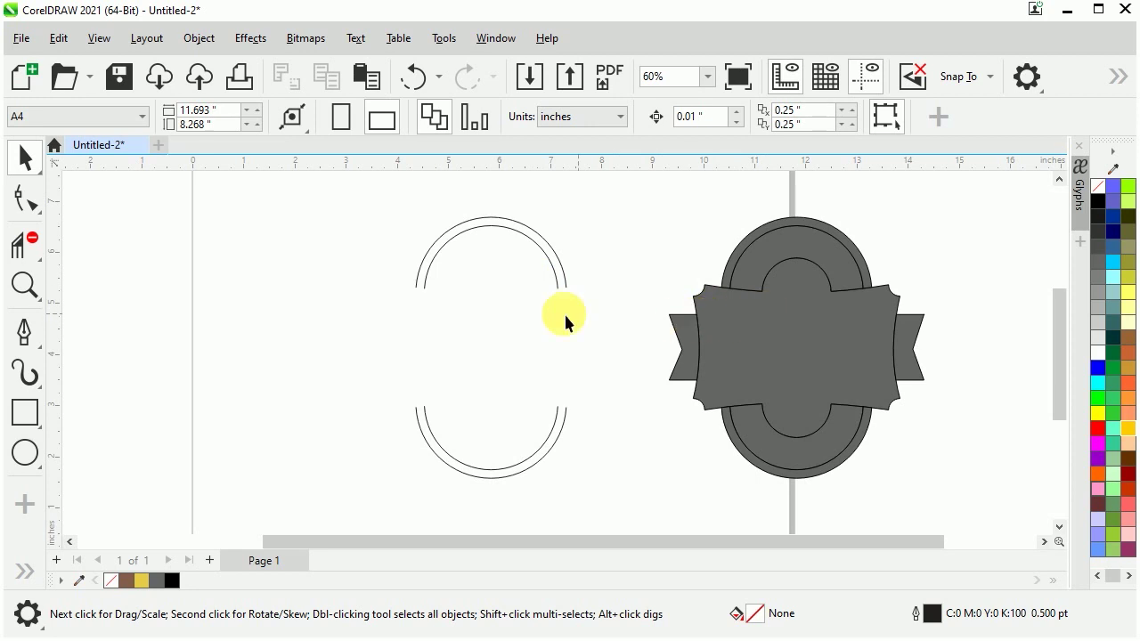
- Move the leftover large arcs toward the page's left edge, and move the seven gray shapes back to the middle of the page
{"action": "left_click_drag", "start_coordinate": [364, 495], "coordinate": [366, 494]}
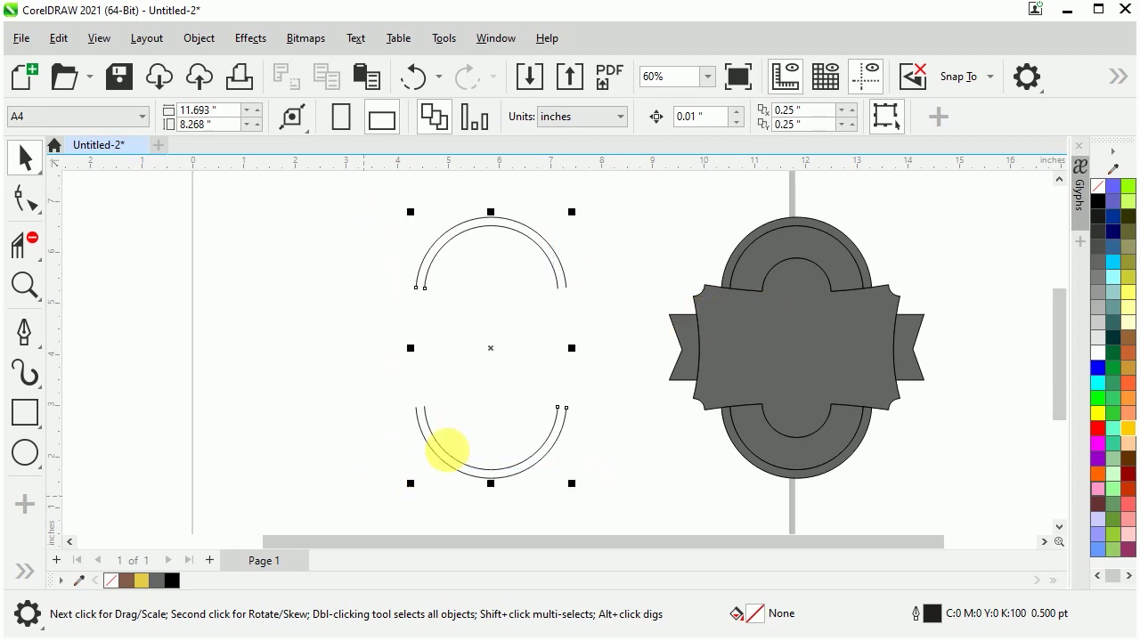
{"action": "left_click_drag", "start_coordinate": [470, 349], "coordinate": [121, 330]}
{"action": "left_click_drag", "start_coordinate": [976, 198], "coordinate": [591, 487]}
{"action": "left_click_drag", "start_coordinate": [823, 347], "coordinate": [535, 340]}
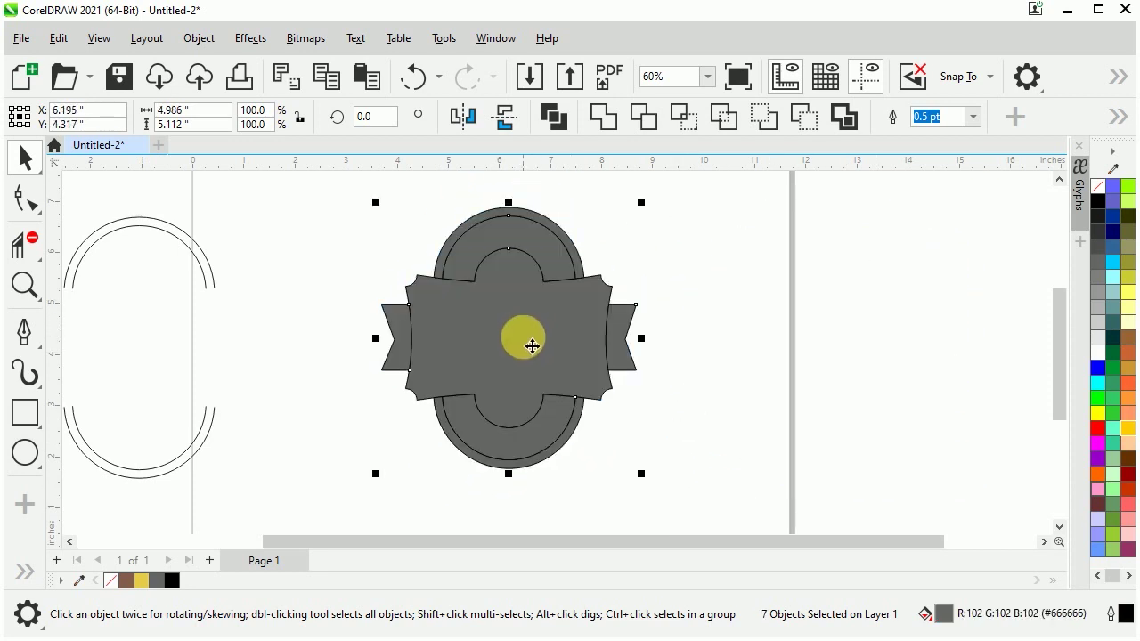
- Remove the gray fill from all seven badge shapes, keeping their black outlines
{"action": "key", "text": "z"}
{"action": "left_click_drag", "start_coordinate": [361, 200], "coordinate": [679, 456]}
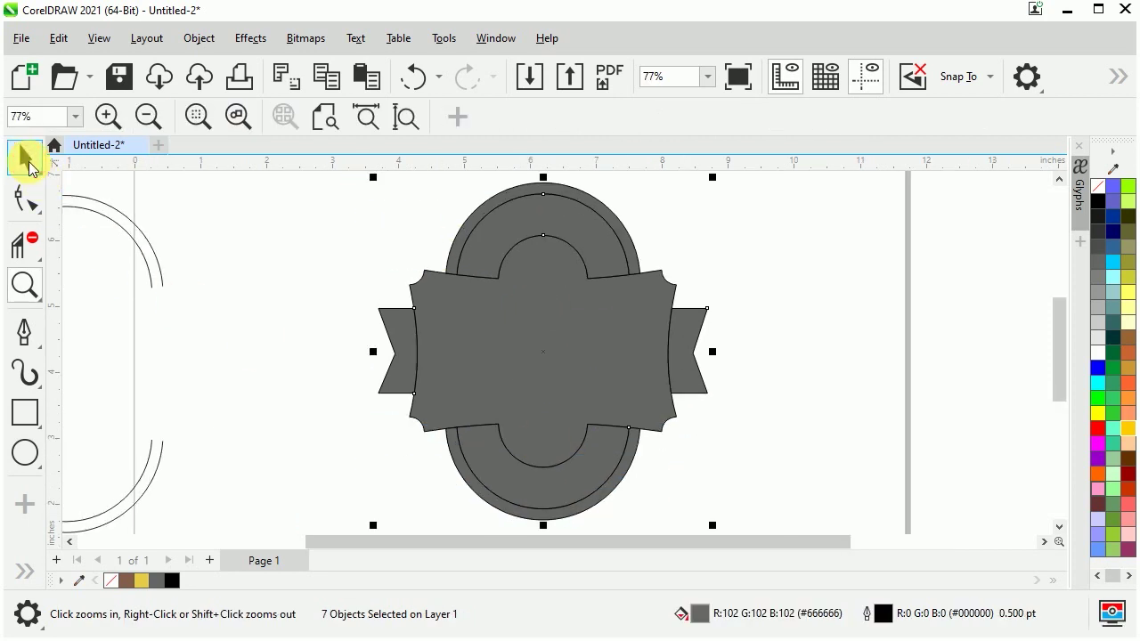
{"action": "left_click", "coordinate": [27, 162]}
{"action": "left_click", "coordinate": [488, 318]}
{"action": "left_click", "coordinate": [571, 324]}
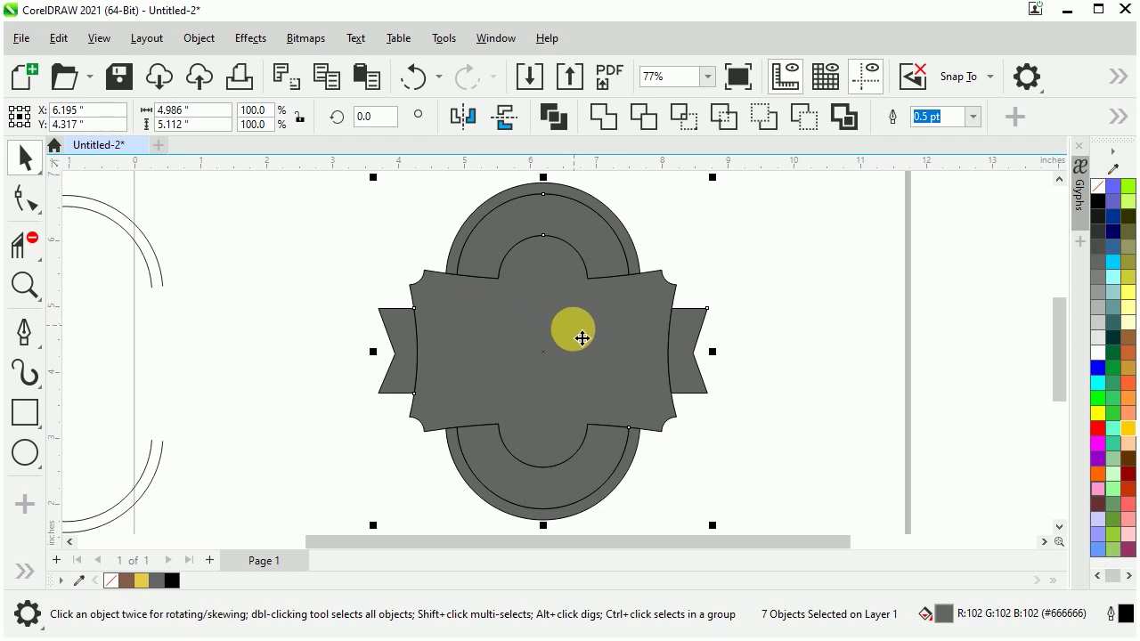
{"action": "left_click", "coordinate": [106, 583]}
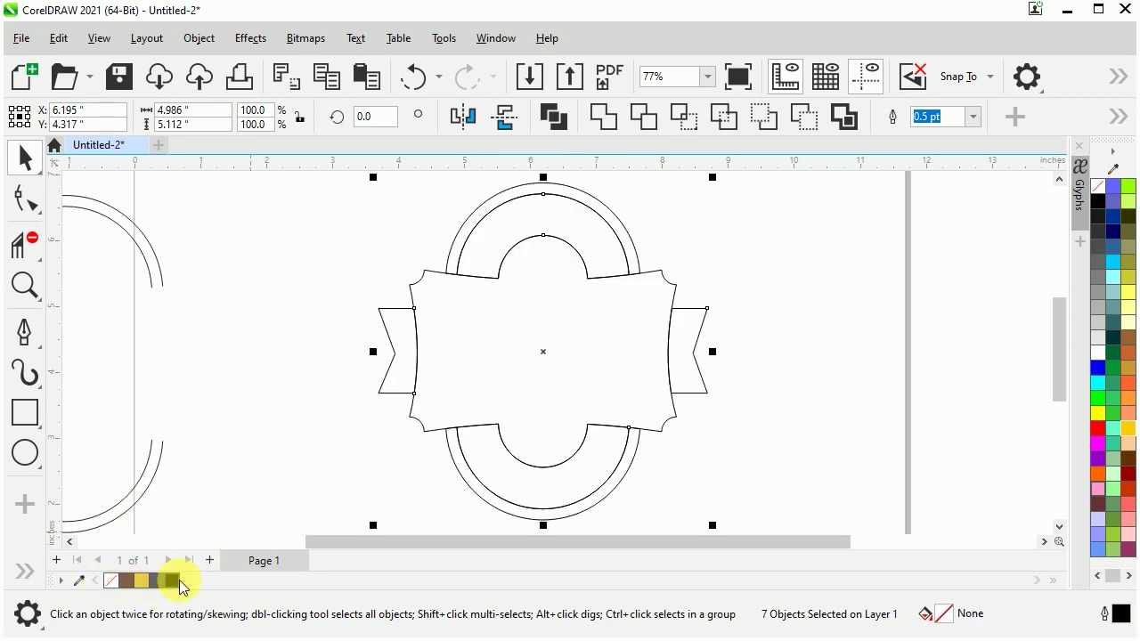
{"action": "left_click", "coordinate": [295, 453]}
- Add an inside contour with two steps and an offset of about 0.179 inches to the central frame
{"action": "scroll", "coordinate": [646, 271], "scroll_direction": "up", "scroll_amount": 1}
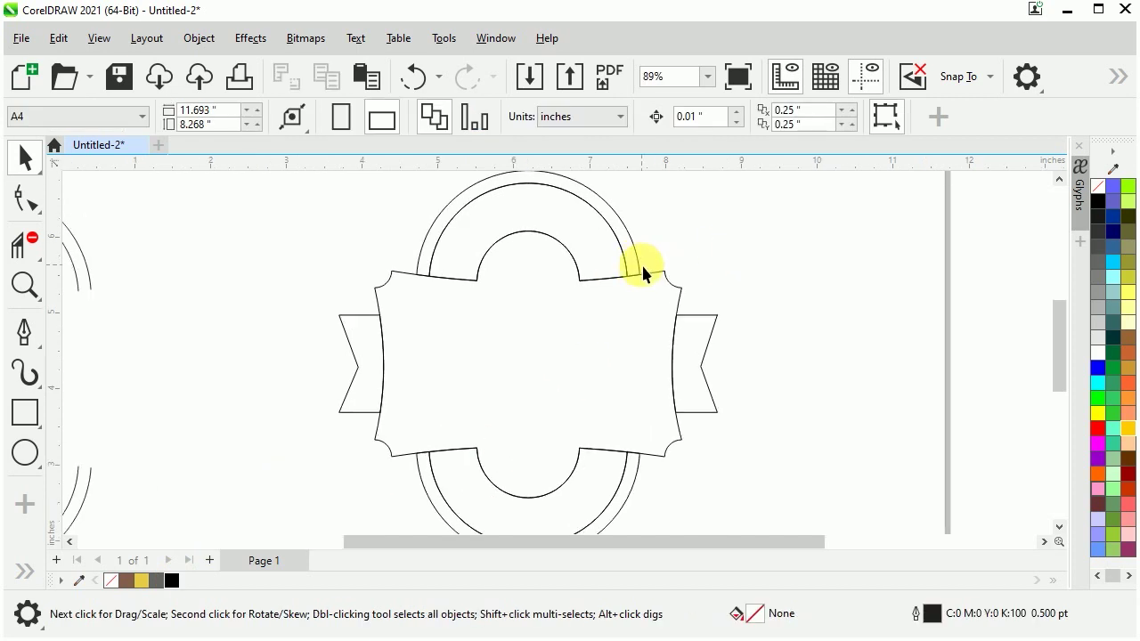
{"action": "scroll", "coordinate": [610, 345], "scroll_direction": "up", "scroll_amount": 1}
{"action": "left_click", "coordinate": [617, 354]}
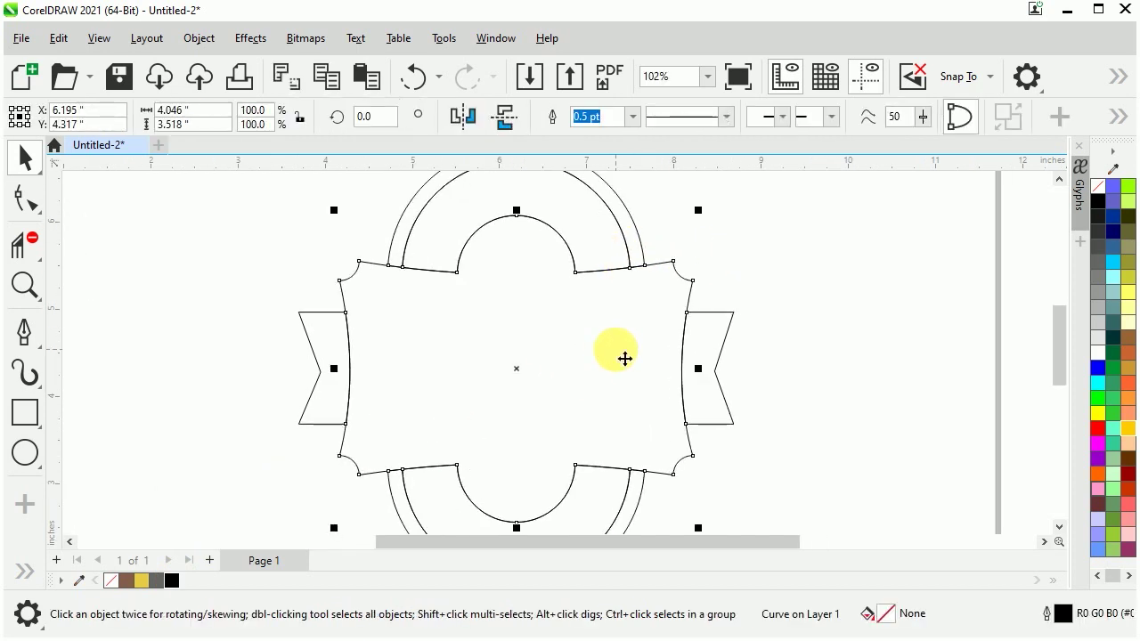
{"action": "left_click", "coordinate": [26, 574]}
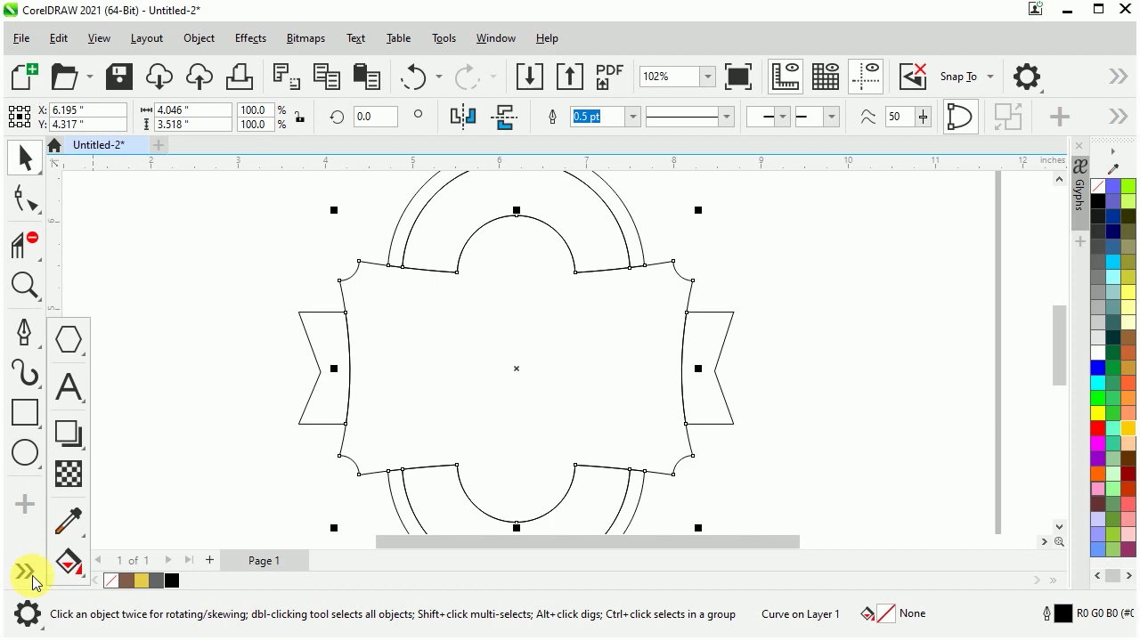
{"action": "left_click", "coordinate": [78, 456]}
{"action": "left_click", "coordinate": [172, 472]}
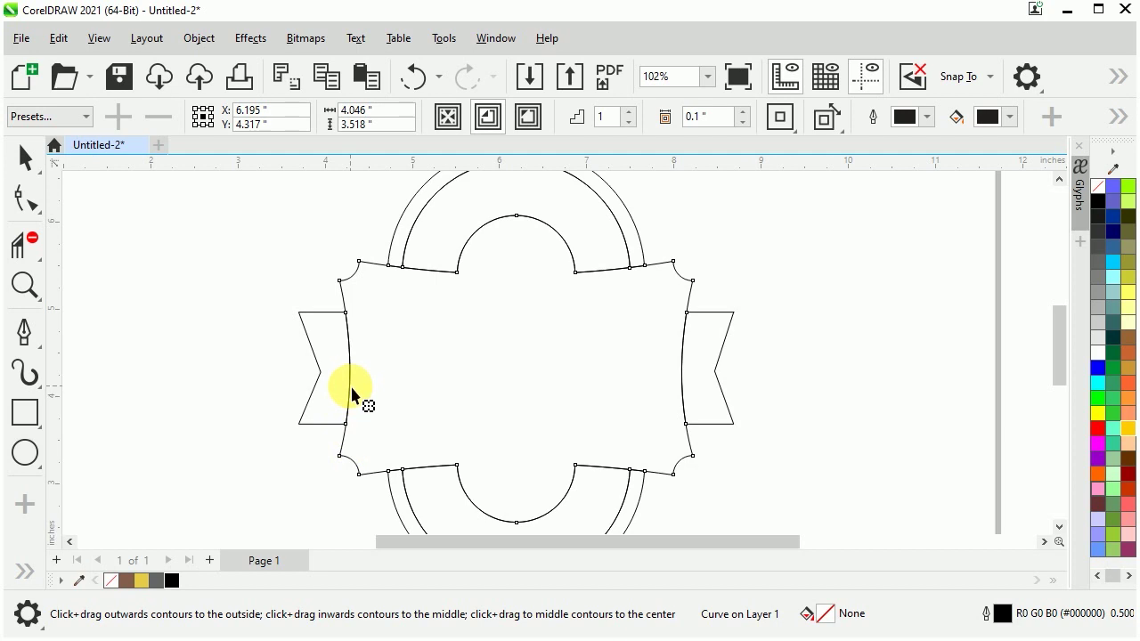
{"action": "left_click_drag", "start_coordinate": [354, 389], "coordinate": [360, 390]}
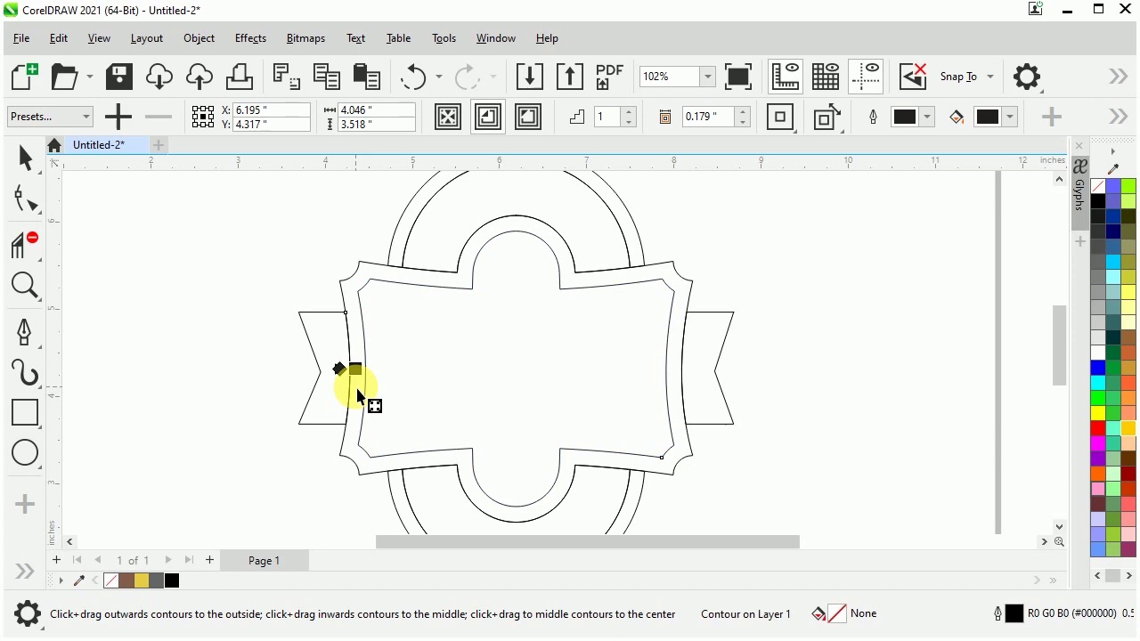
{"action": "left_click", "coordinate": [634, 111]}
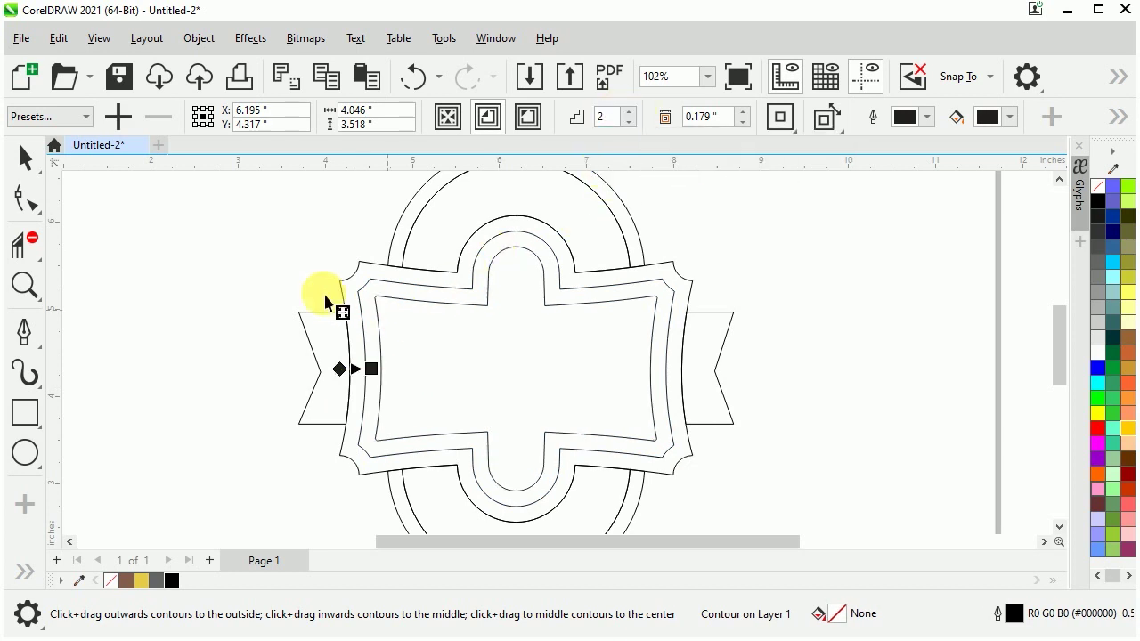
- Break the contour apart from the central frame and ungroup its two inner outlines completely
{"action": "left_click", "coordinate": [38, 164]}
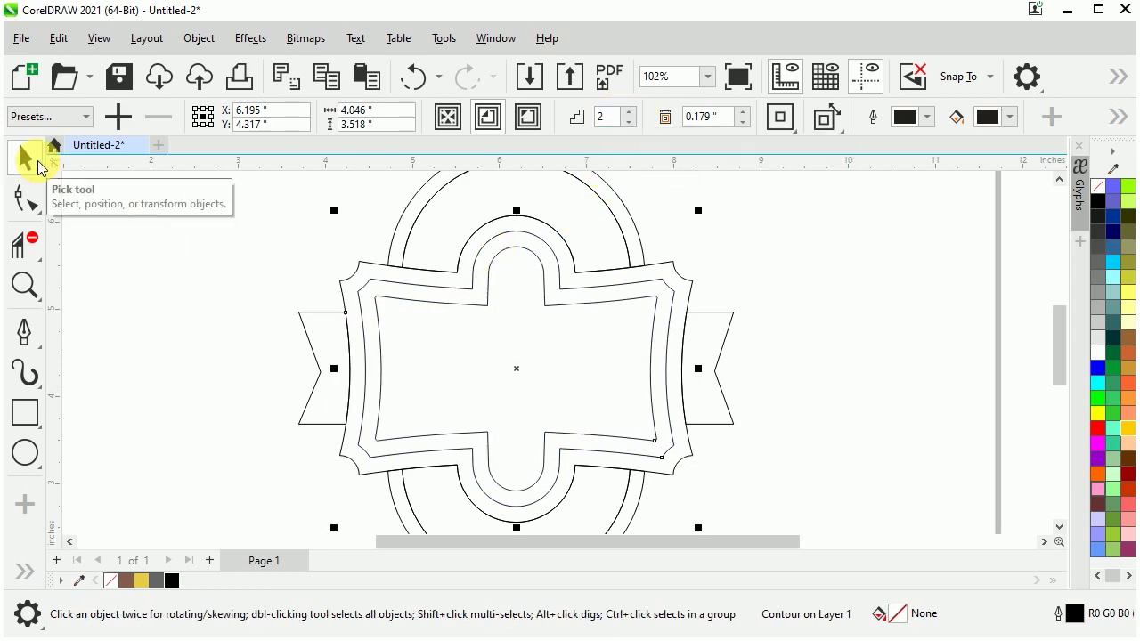
{"action": "right_click", "coordinate": [385, 308]}
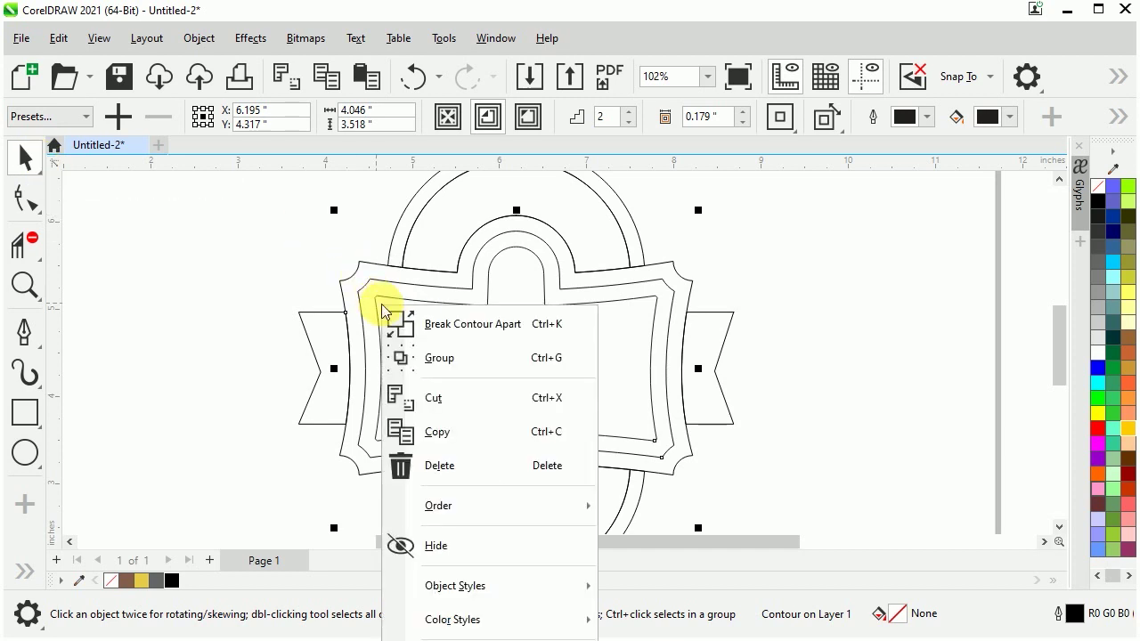
{"action": "left_click", "coordinate": [519, 335]}
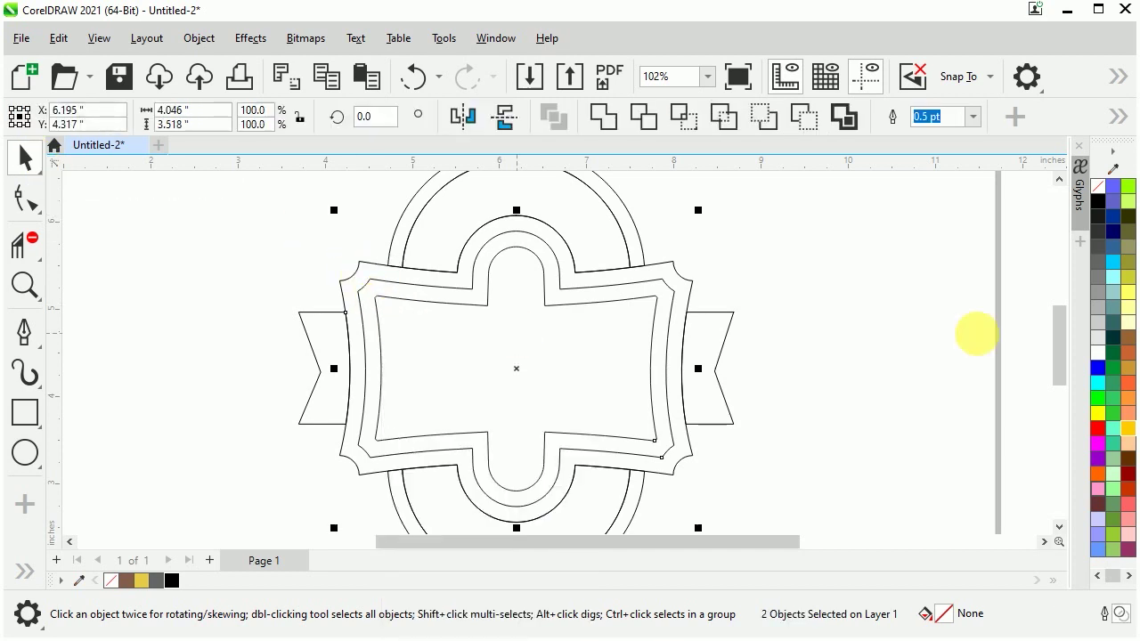
{"action": "left_click", "coordinate": [795, 330]}
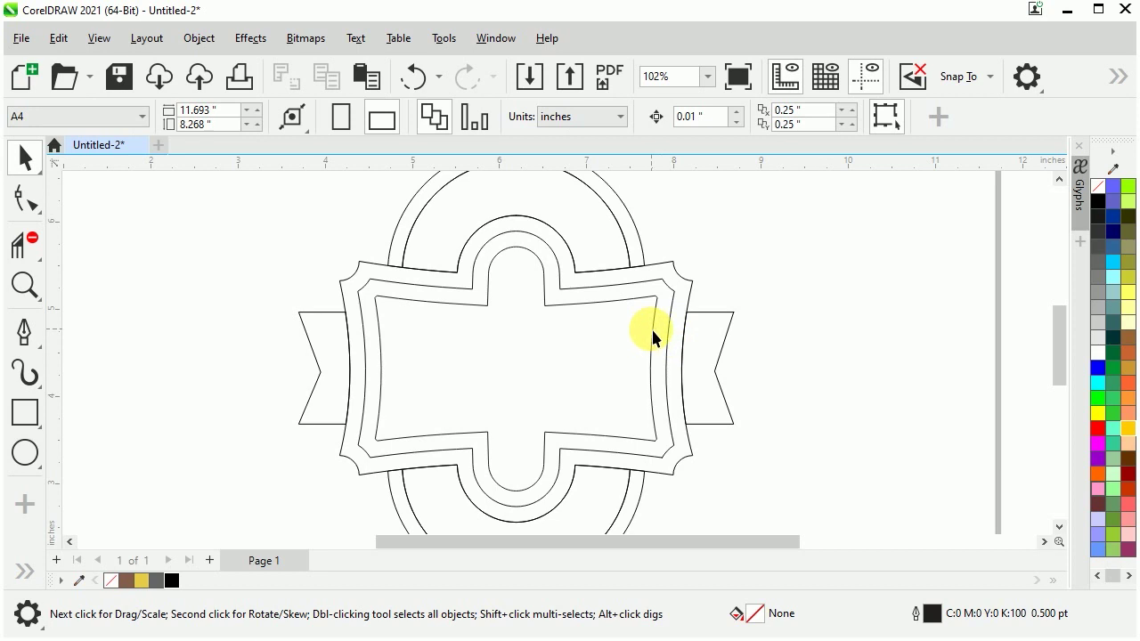
{"action": "left_click", "coordinate": [653, 337]}
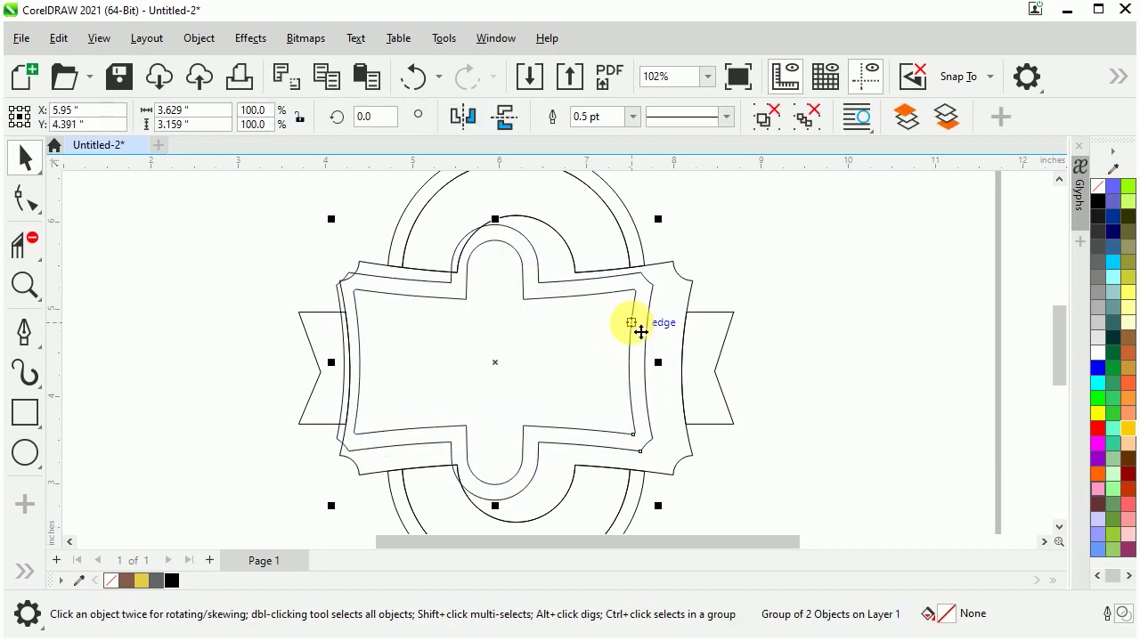
{"action": "right_click", "coordinate": [657, 332]}
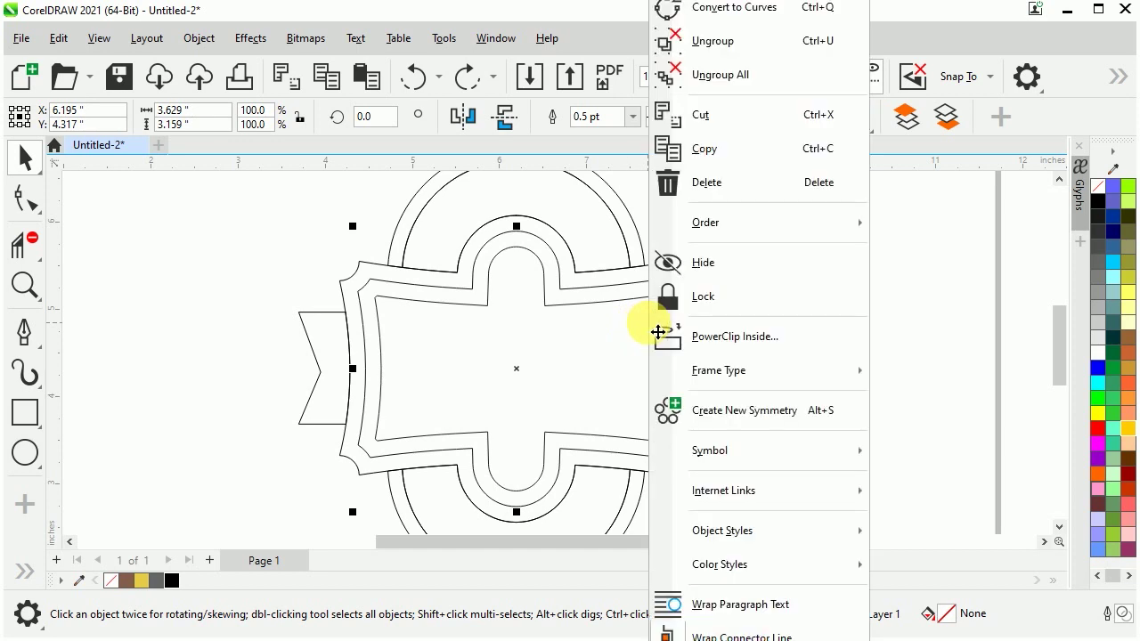
{"action": "left_click", "coordinate": [782, 74]}
{"action": "left_click", "coordinate": [659, 367]}
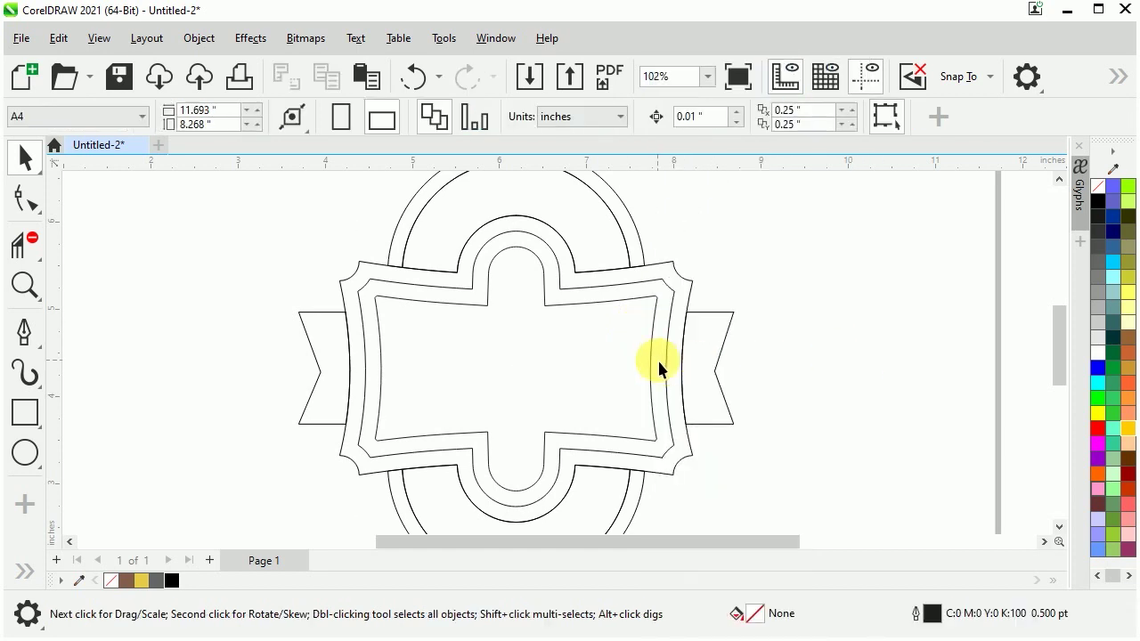
- Break the innermost outline on both of its vertical sides, just below the two upper corners
{"action": "left_click", "coordinate": [653, 366]}
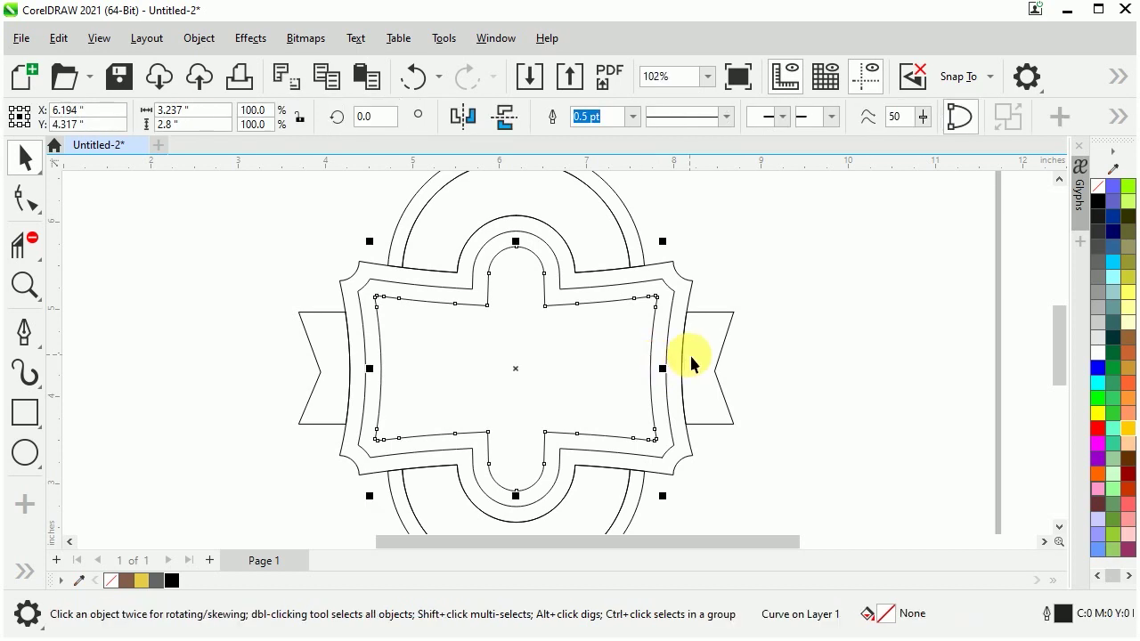
{"action": "left_click", "coordinate": [22, 203]}
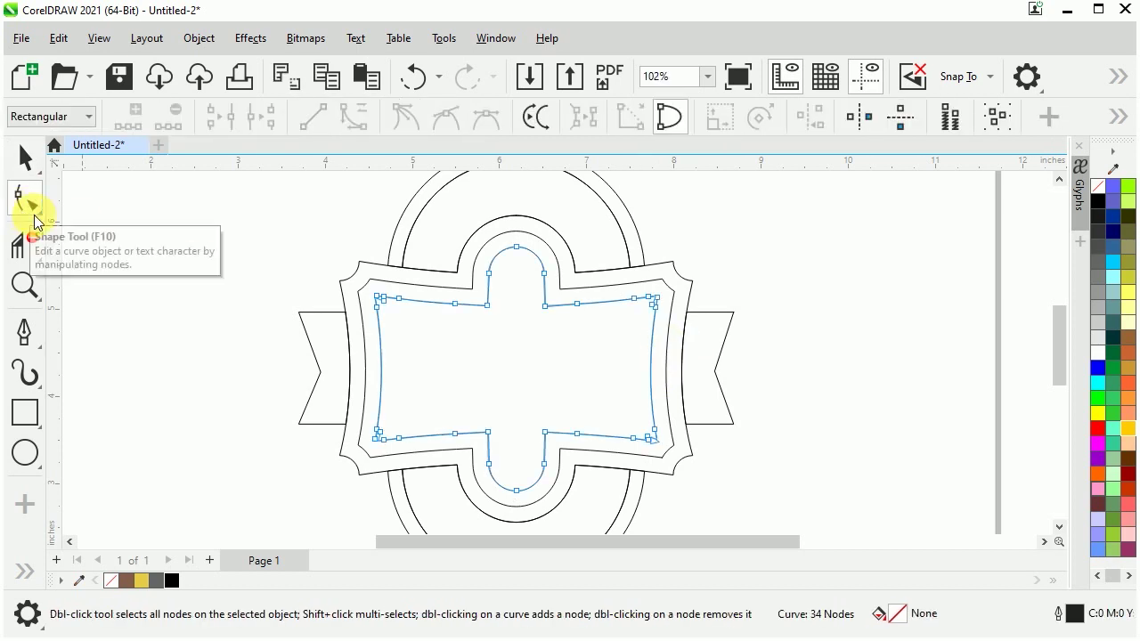
{"action": "left_click", "coordinate": [377, 314]}
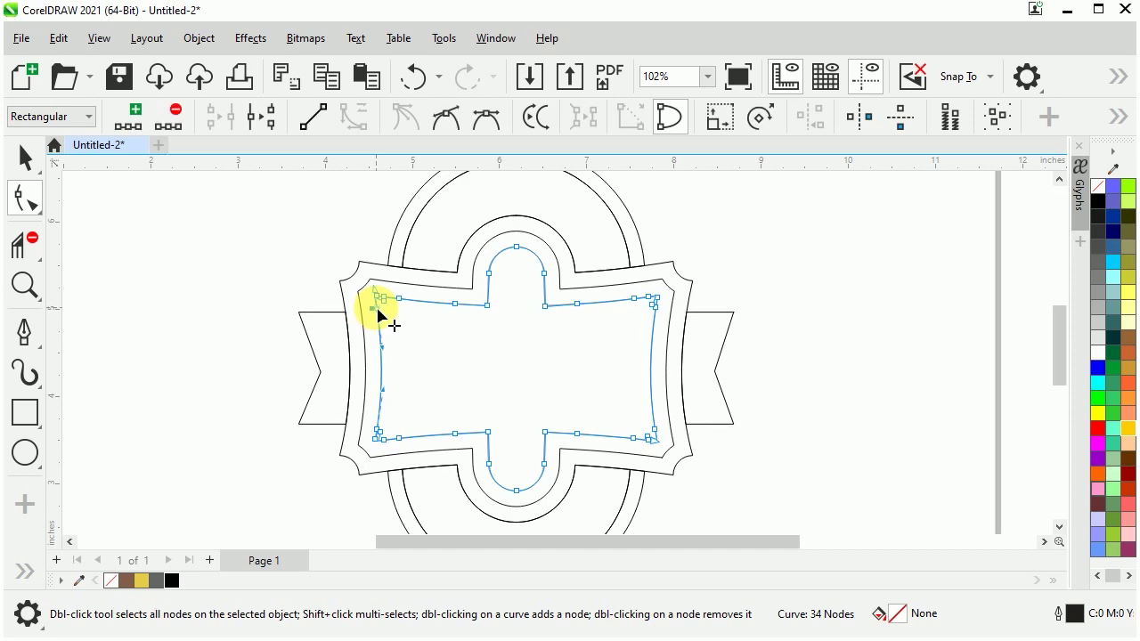
{"action": "left_click", "coordinate": [264, 123]}
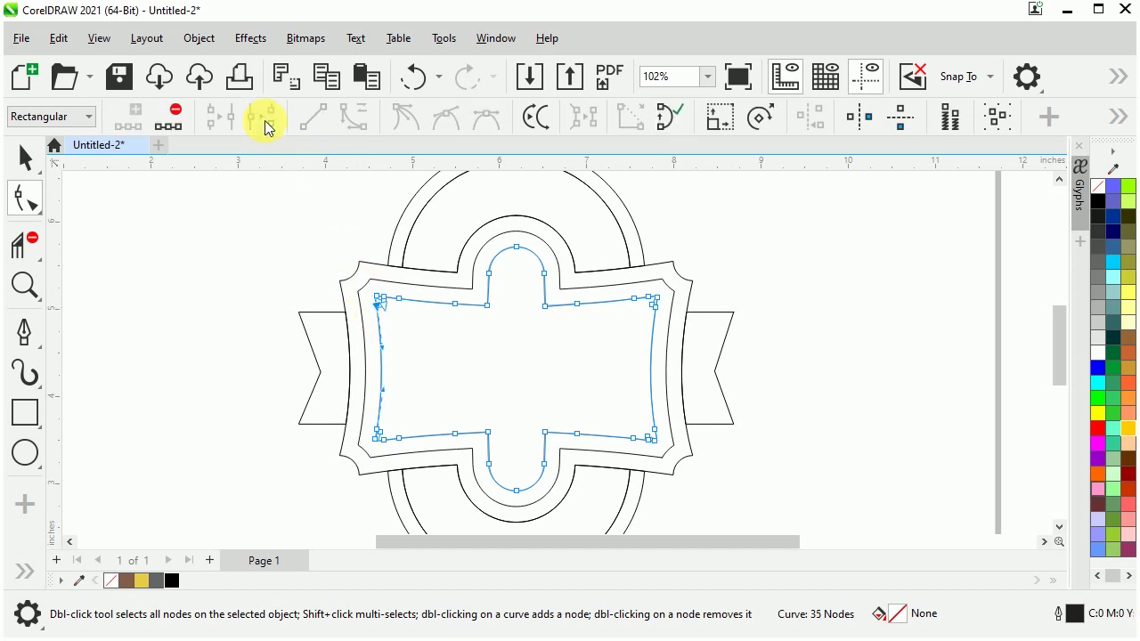
{"action": "left_click", "coordinate": [659, 313]}
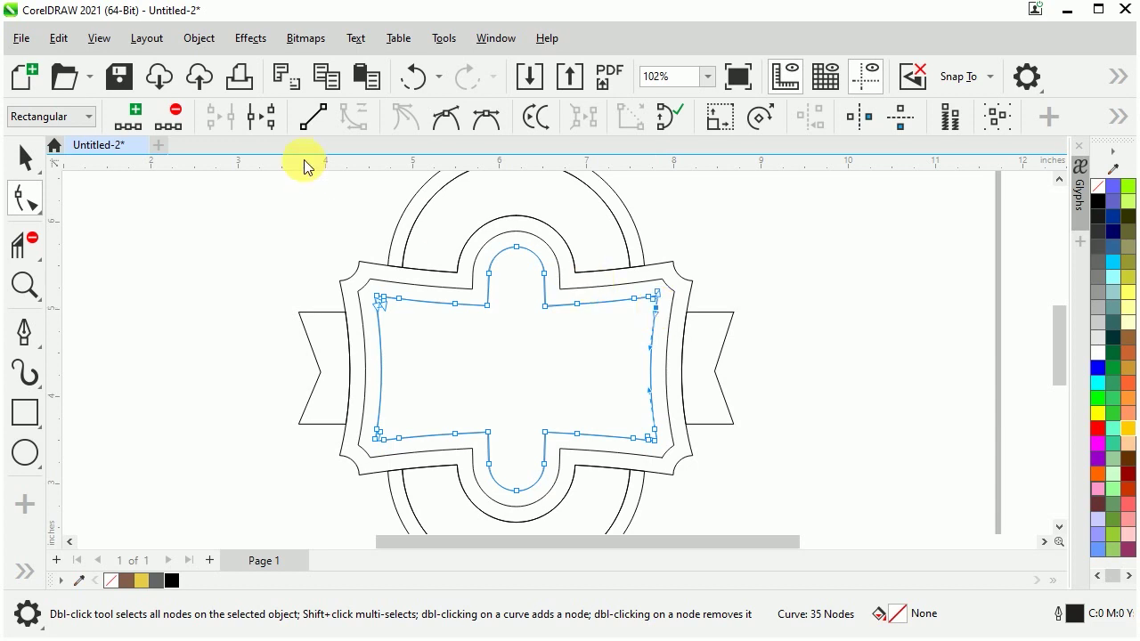
{"action": "left_click", "coordinate": [265, 126]}
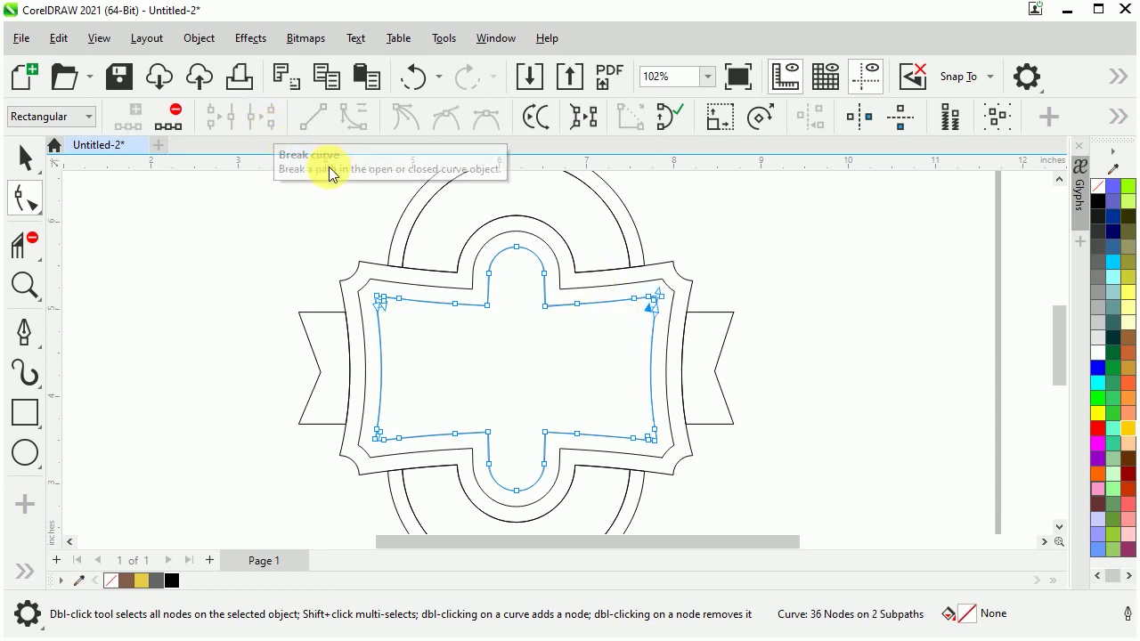
- Break the split innermost outline apart into separate curves and delete its upper portion with the arch
{"action": "left_click", "coordinate": [25, 157]}
{"action": "key", "text": "space"}
{"action": "right_click", "coordinate": [518, 373]}
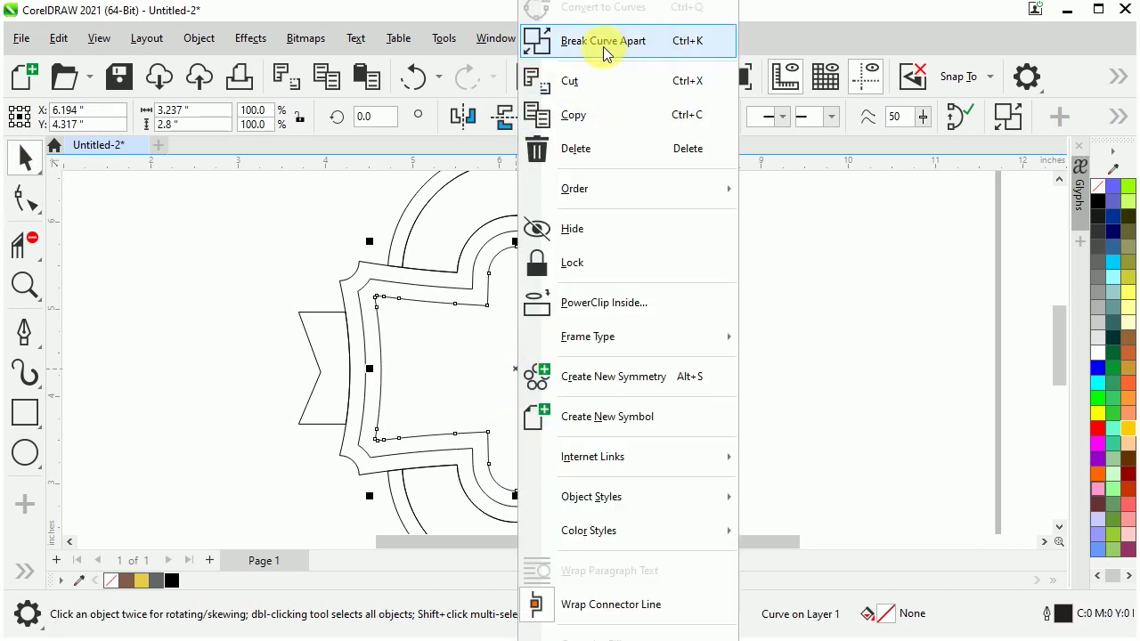
{"action": "left_click", "coordinate": [688, 53]}
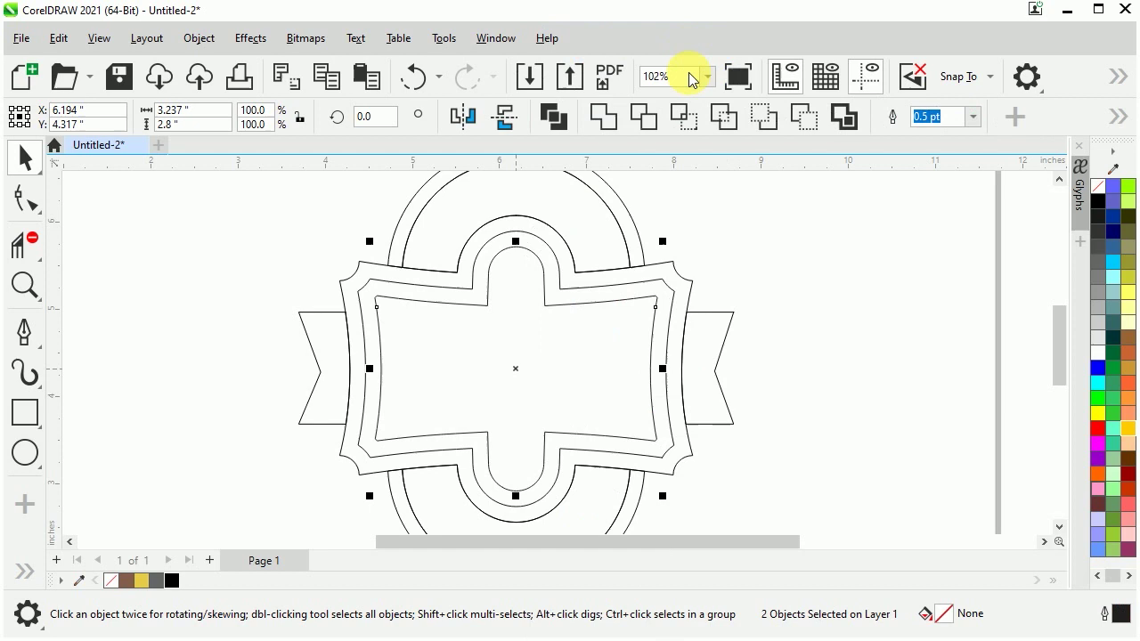
{"action": "left_click", "coordinate": [772, 306]}
{"action": "left_click", "coordinate": [567, 306]}
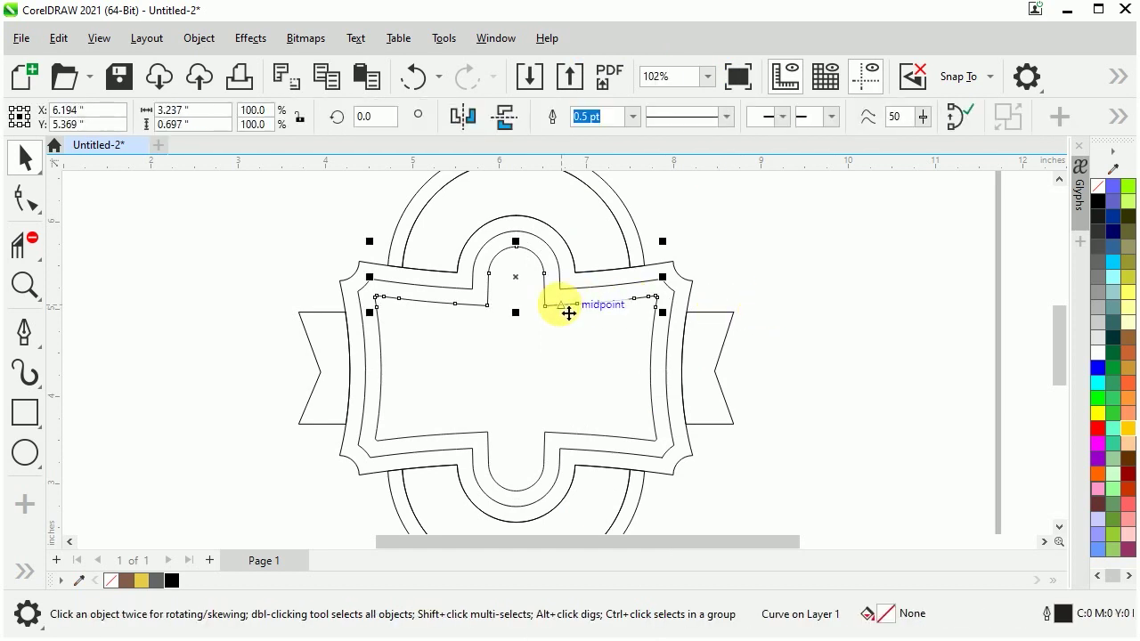
{"action": "right_click", "coordinate": [569, 313]}
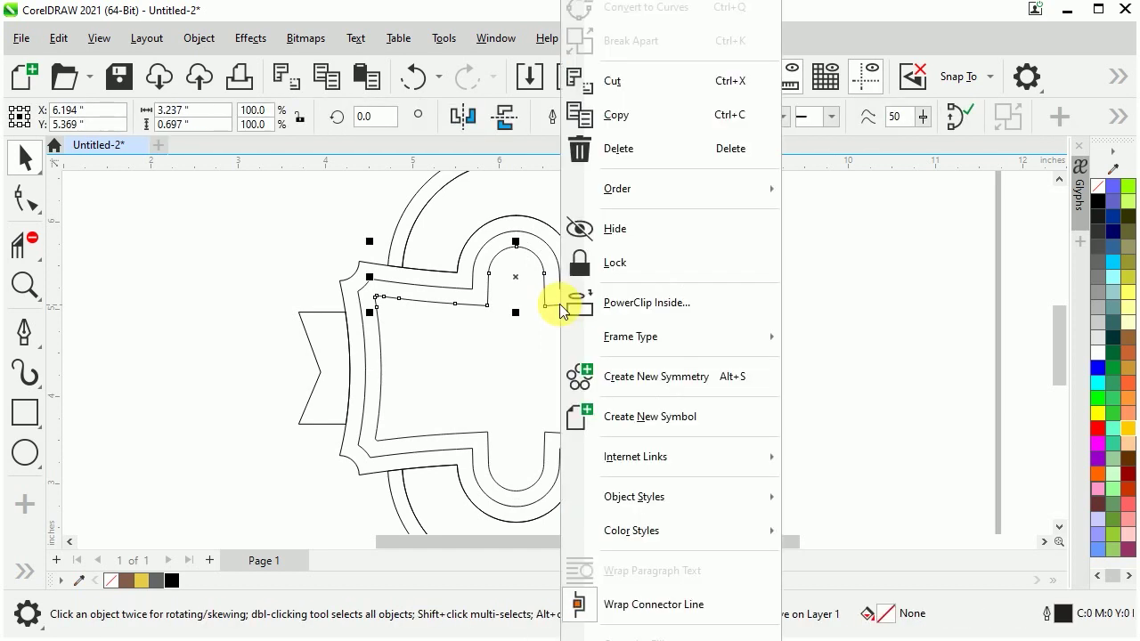
{"action": "left_click", "coordinate": [623, 148]}
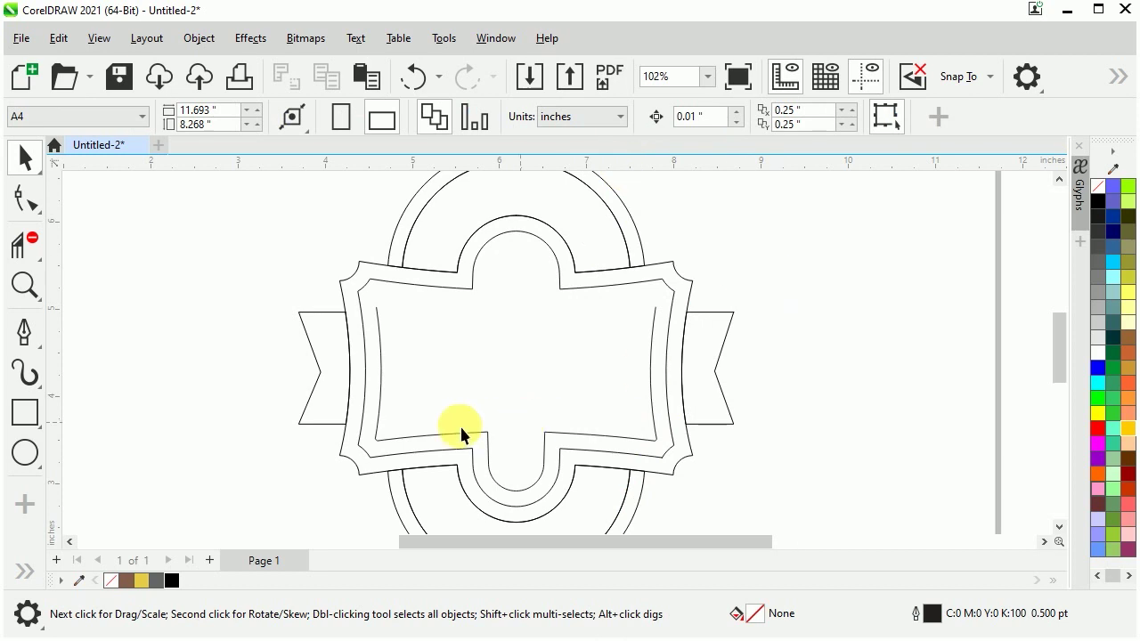
- Delete the three nodes of the innermost outline's lower arch and convert the segment bridging the gap to a straight line
{"action": "scroll", "coordinate": [494, 436], "scroll_direction": "down", "scroll_amount": 1}
{"action": "scroll", "coordinate": [484, 507], "scroll_direction": "down", "scroll_amount": 1}
{"action": "scroll", "coordinate": [491, 499], "scroll_direction": "up", "scroll_amount": 1}
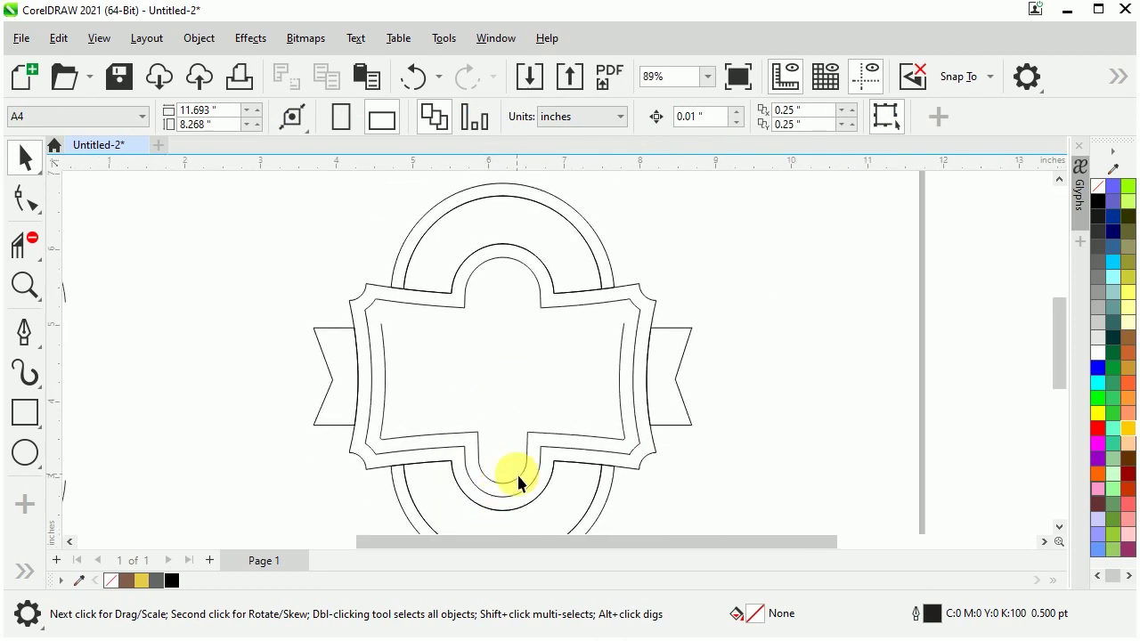
{"action": "key", "text": "z"}
{"action": "left_click_drag", "start_coordinate": [285, 343], "coordinate": [708, 522]}
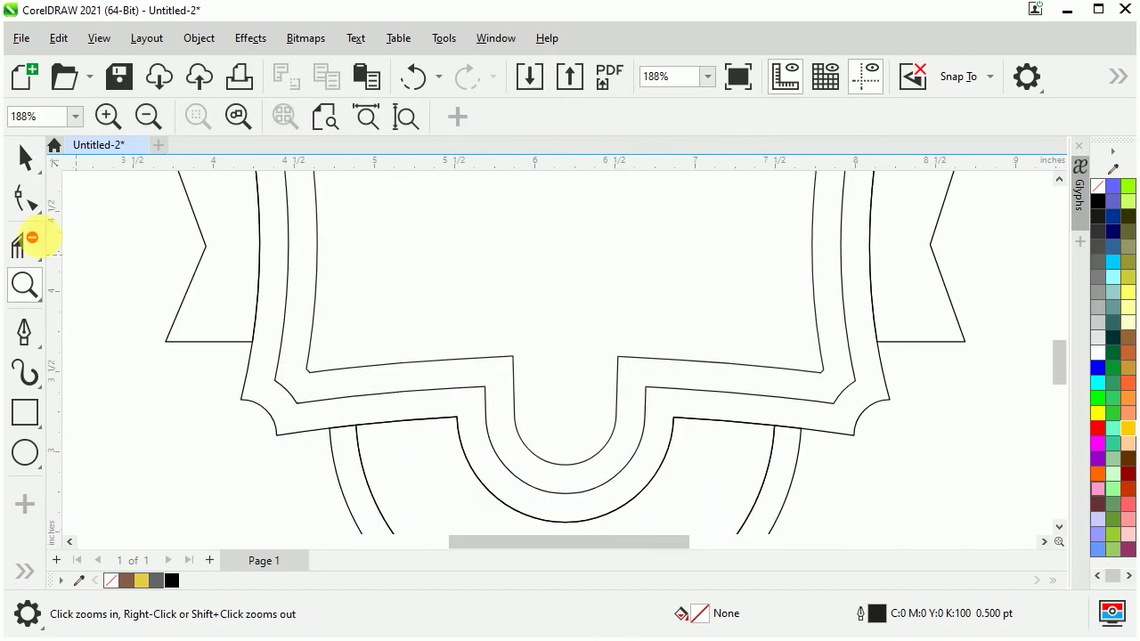
{"action": "left_click", "coordinate": [25, 198]}
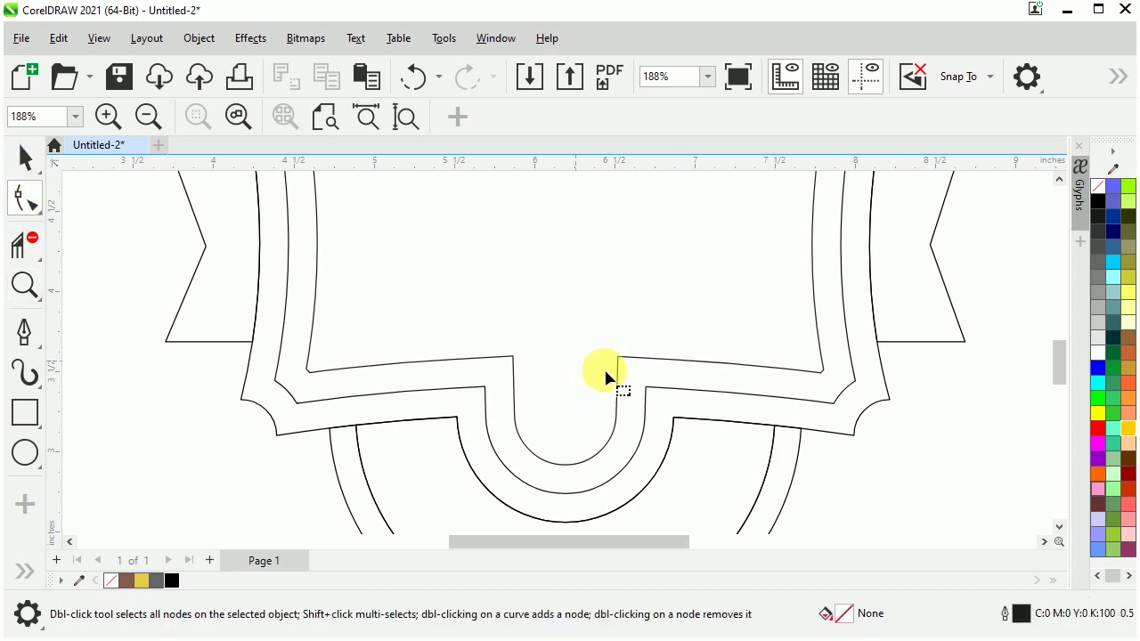
{"action": "left_click", "coordinate": [512, 365]}
{"action": "left_click_drag", "start_coordinate": [505, 403], "coordinate": [641, 483]}
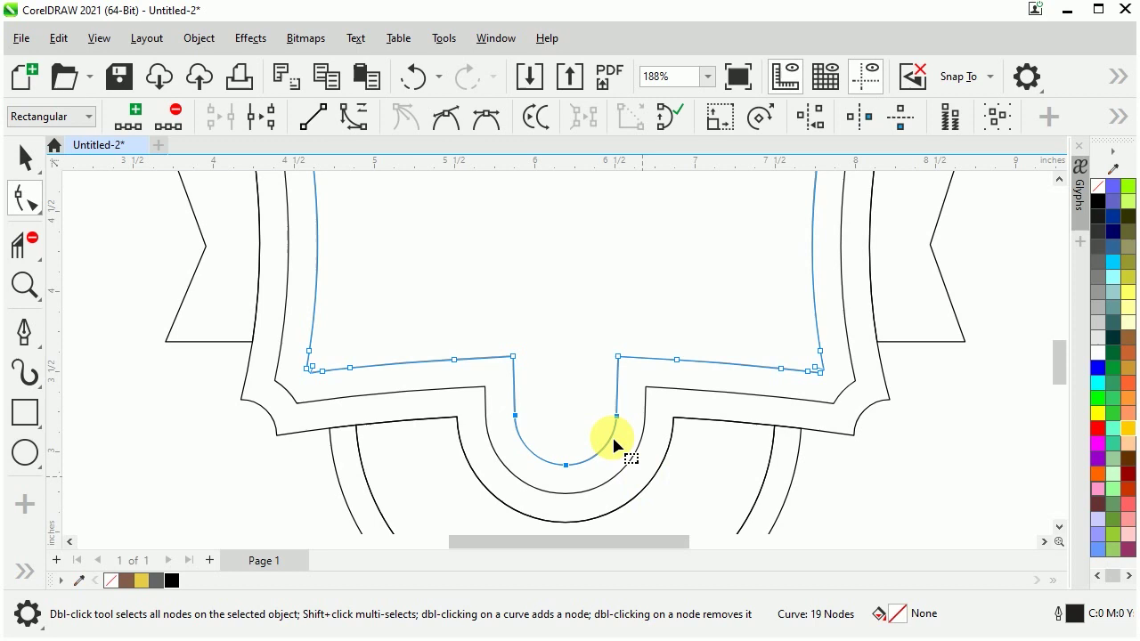
{"action": "left_click", "coordinate": [174, 125]}
{"action": "left_click", "coordinate": [577, 478]}
{"action": "left_click", "coordinate": [310, 117]}
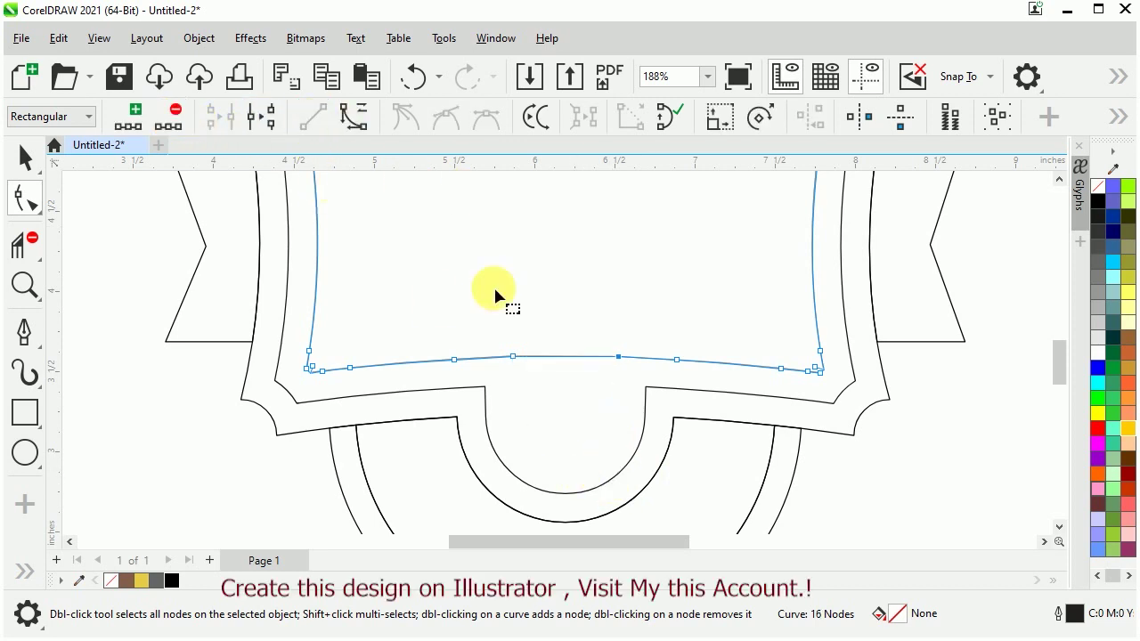
- Convert the bridging segment at the innermost outline's bottom center to a curve and bend it slightly upward
{"action": "double_click", "coordinate": [560, 356]}
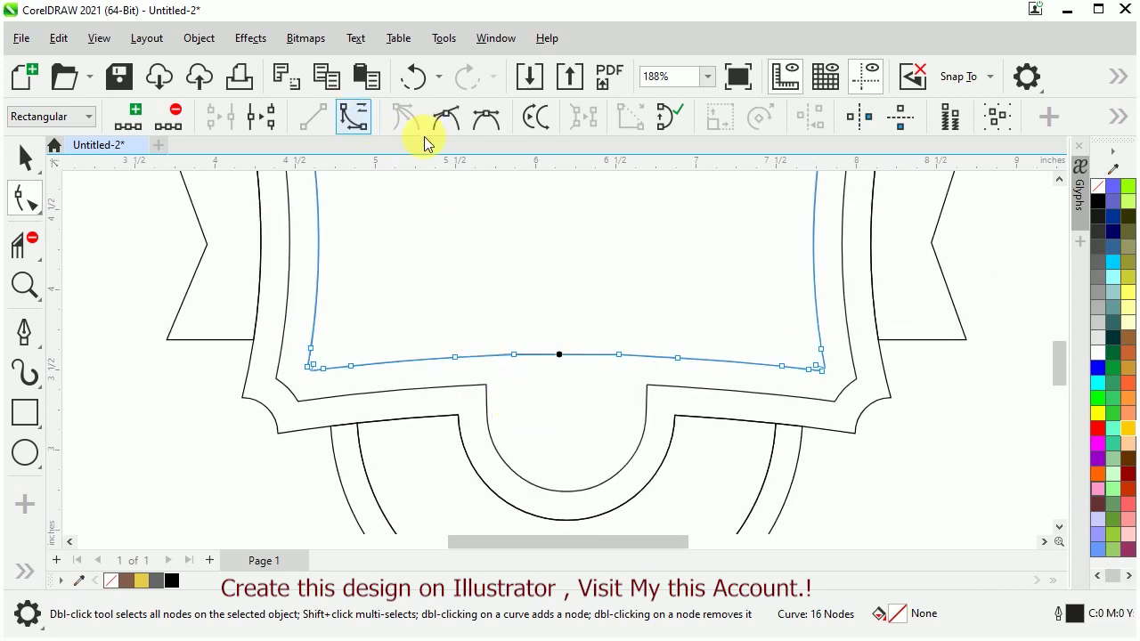
{"action": "left_click", "coordinate": [570, 356]}
{"action": "left_click_drag", "start_coordinate": [568, 355], "coordinate": [568, 351]}
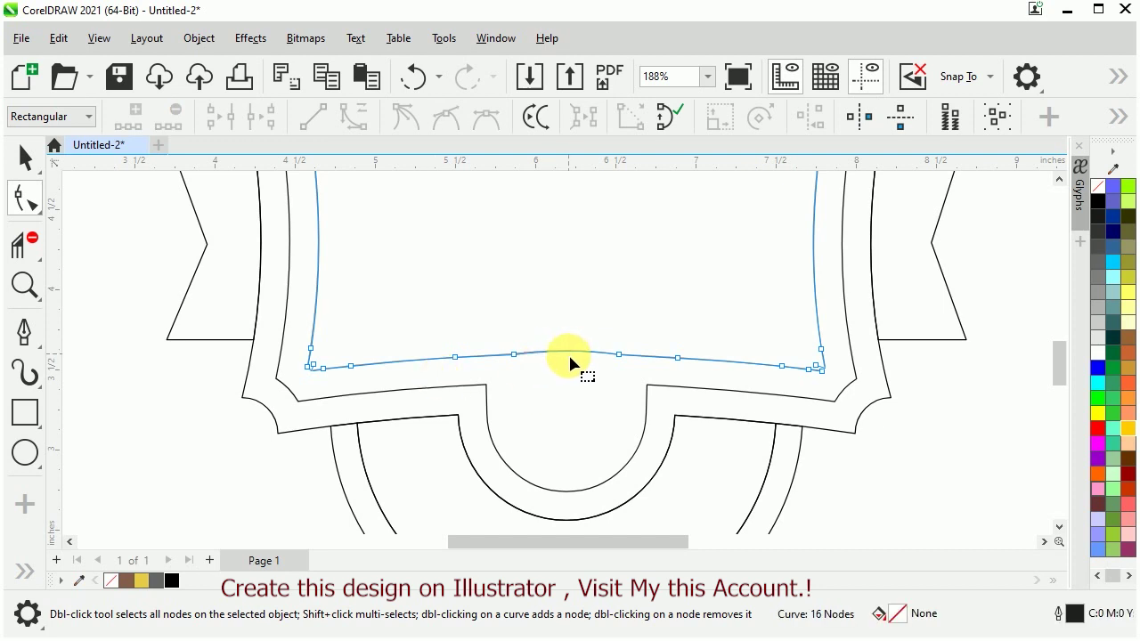
{"action": "left_click", "coordinate": [26, 156]}
{"action": "left_click", "coordinate": [132, 247]}
{"action": "scroll", "coordinate": [356, 471], "scroll_direction": "down", "scroll_amount": 2}
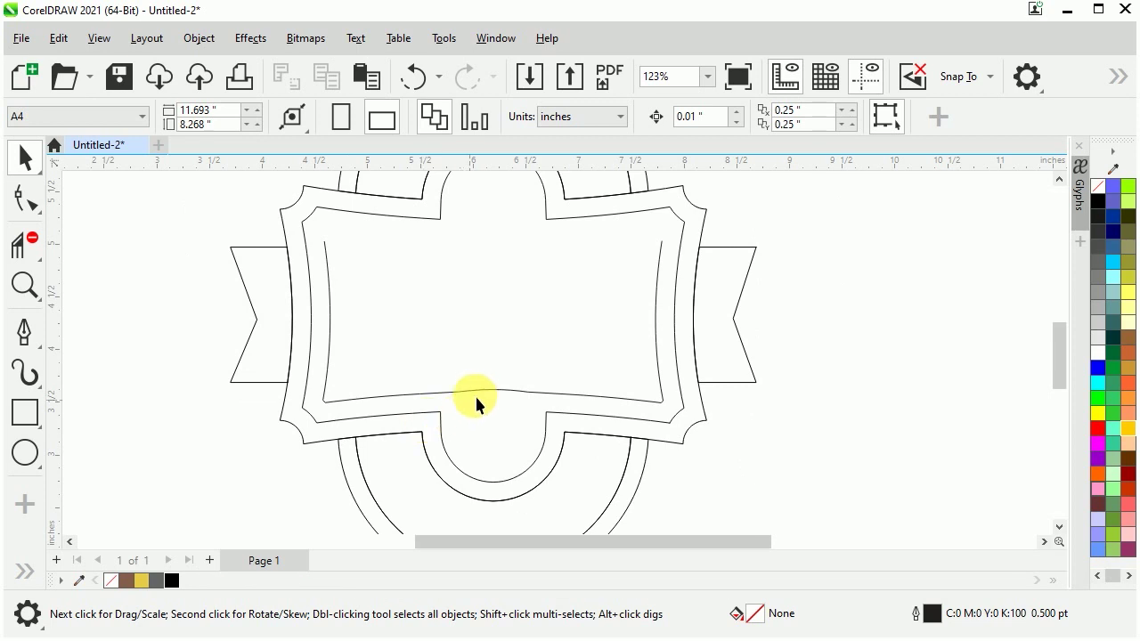
- Apply the Artistic Media preset stroke that tapers at both ends to the innermost open curve inside the frame
{"action": "left_click", "coordinate": [478, 396]}
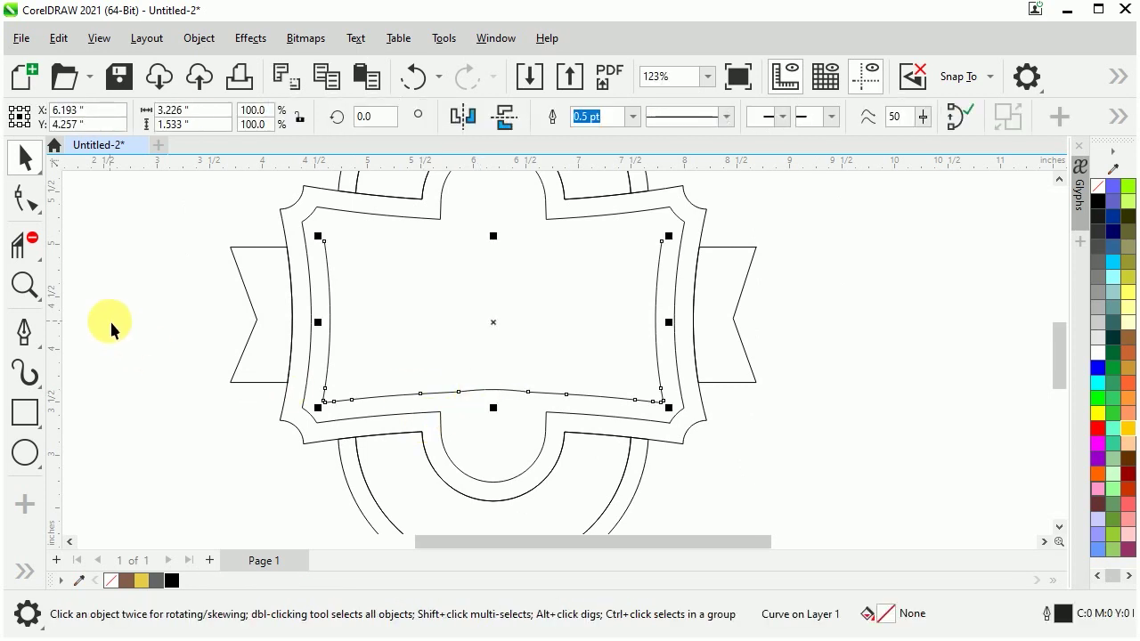
{"action": "left_click", "coordinate": [28, 374]}
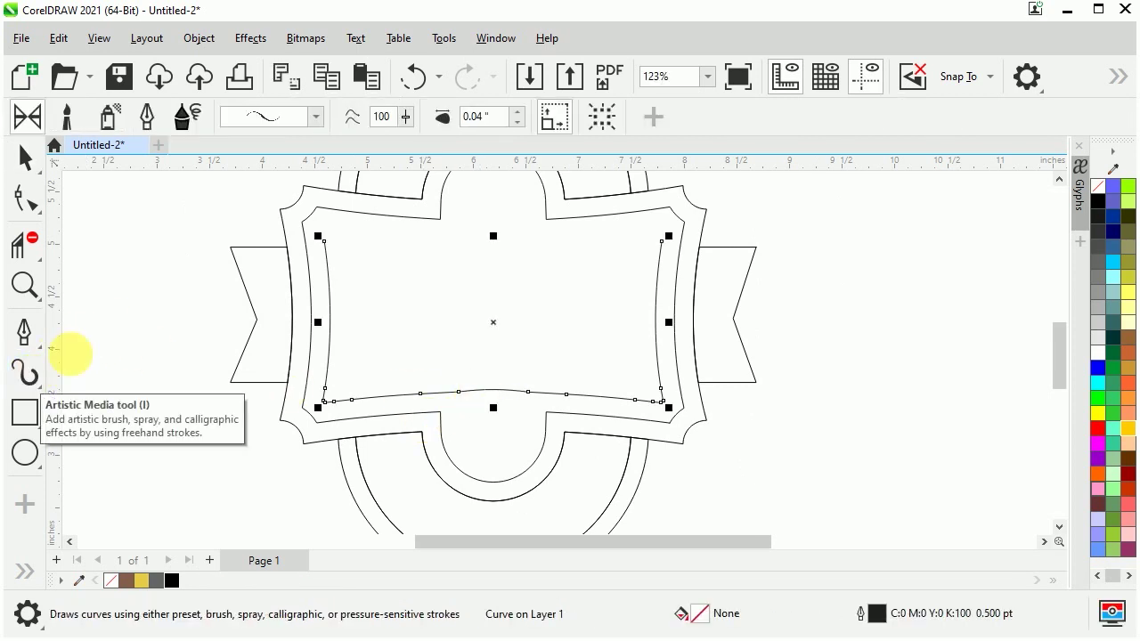
{"action": "left_click", "coordinate": [316, 116]}
{"action": "left_click", "coordinate": [312, 146]}
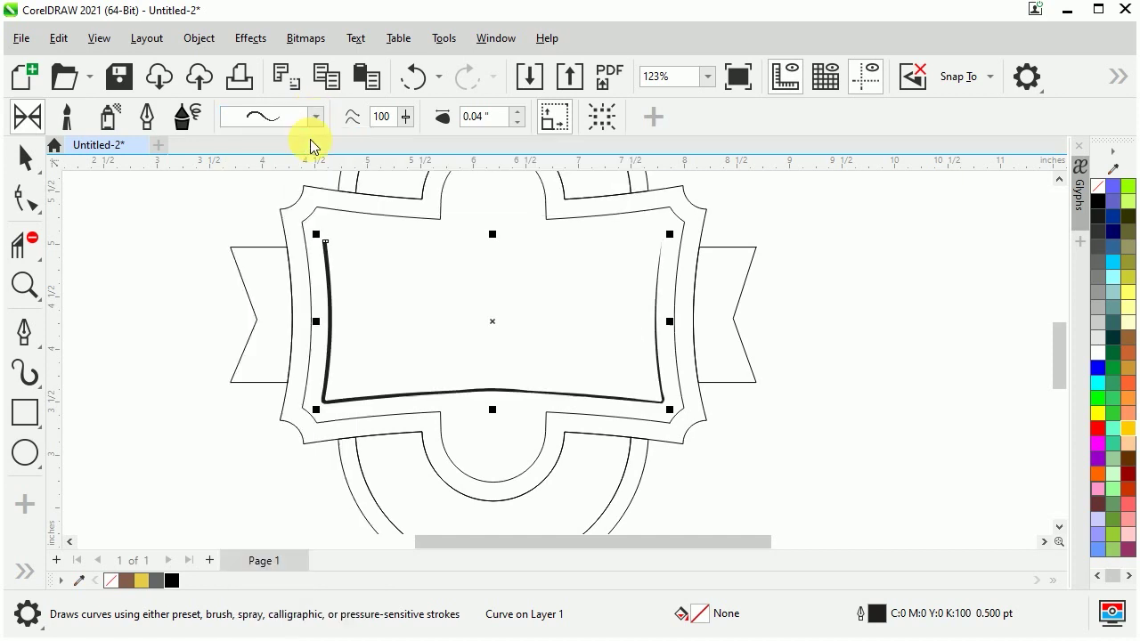
{"action": "left_click", "coordinate": [314, 120]}
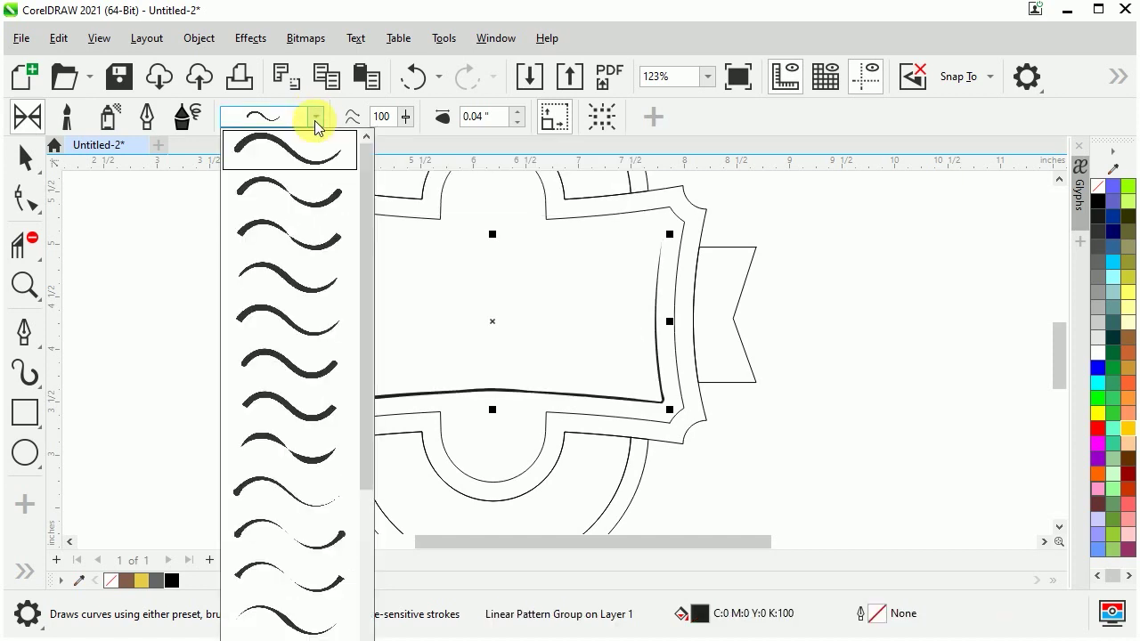
{"action": "left_click", "coordinate": [296, 277]}
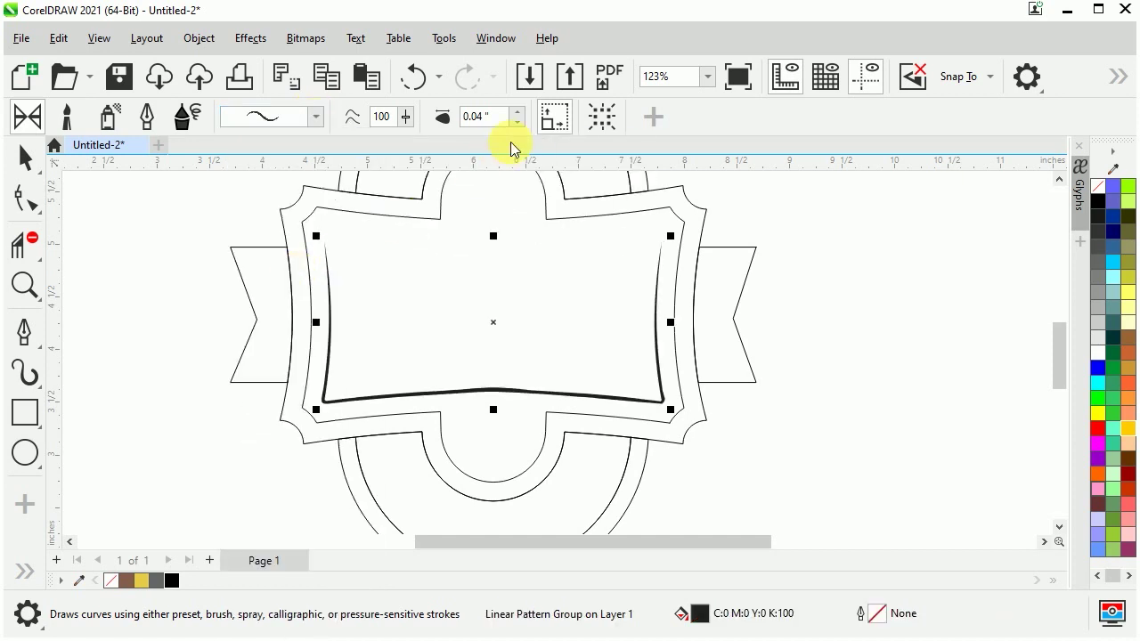
- Set the stroke width of the innermost artistic media line to 0.08 inches and deselect it
{"action": "left_click", "coordinate": [518, 113]}
{"action": "left_click", "coordinate": [518, 113]}
{"action": "left_click", "coordinate": [518, 113]}
{"action": "left_click", "coordinate": [519, 114]}
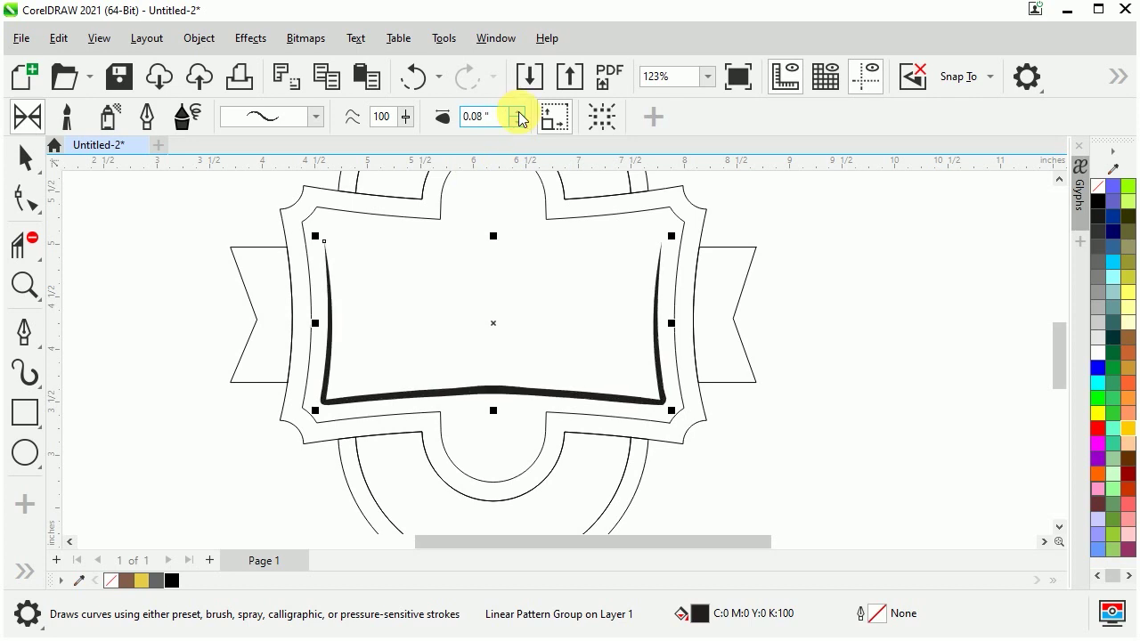
{"action": "left_click", "coordinate": [36, 157]}
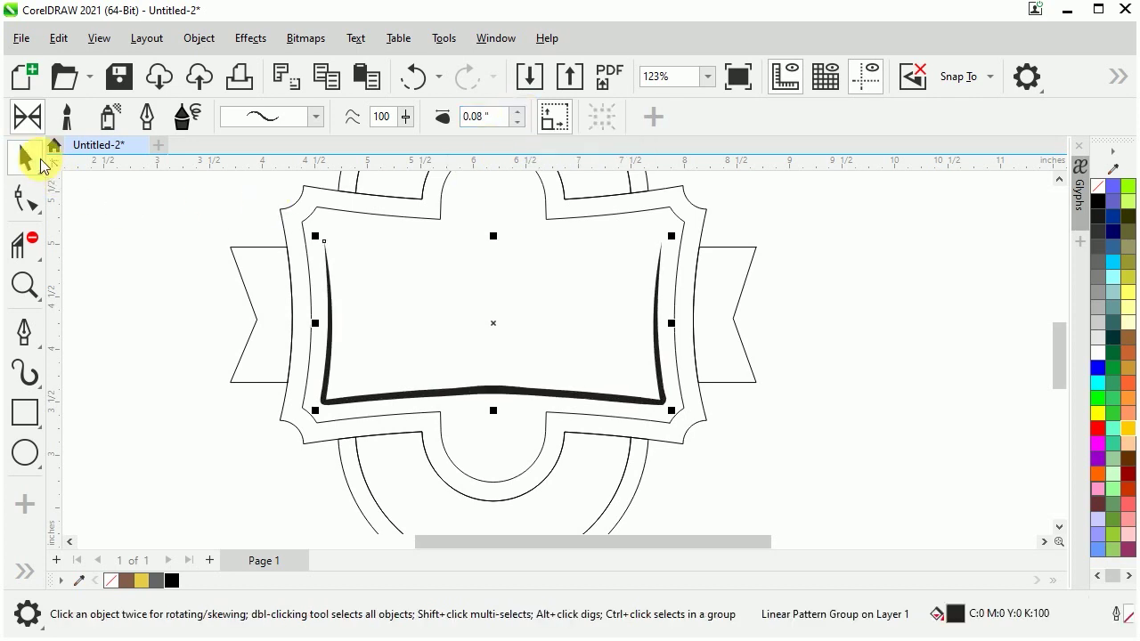
{"action": "left_click", "coordinate": [157, 235]}
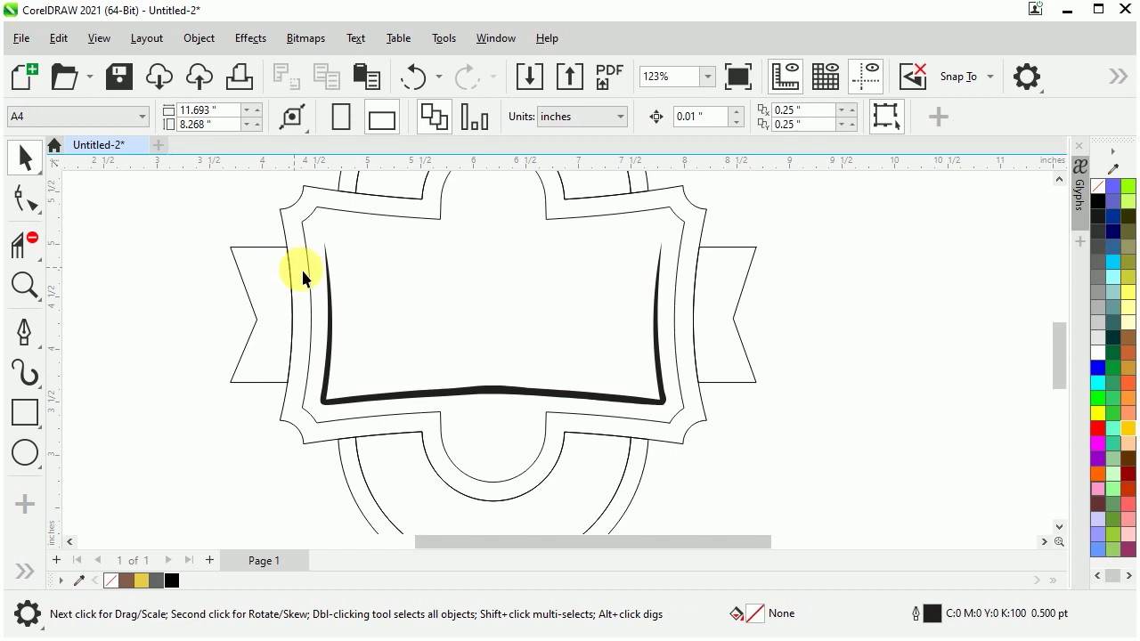
- Color both the fill and the outline of the innermost tapered stroke brown (#845E4B)
{"action": "left_click", "coordinate": [329, 300]}
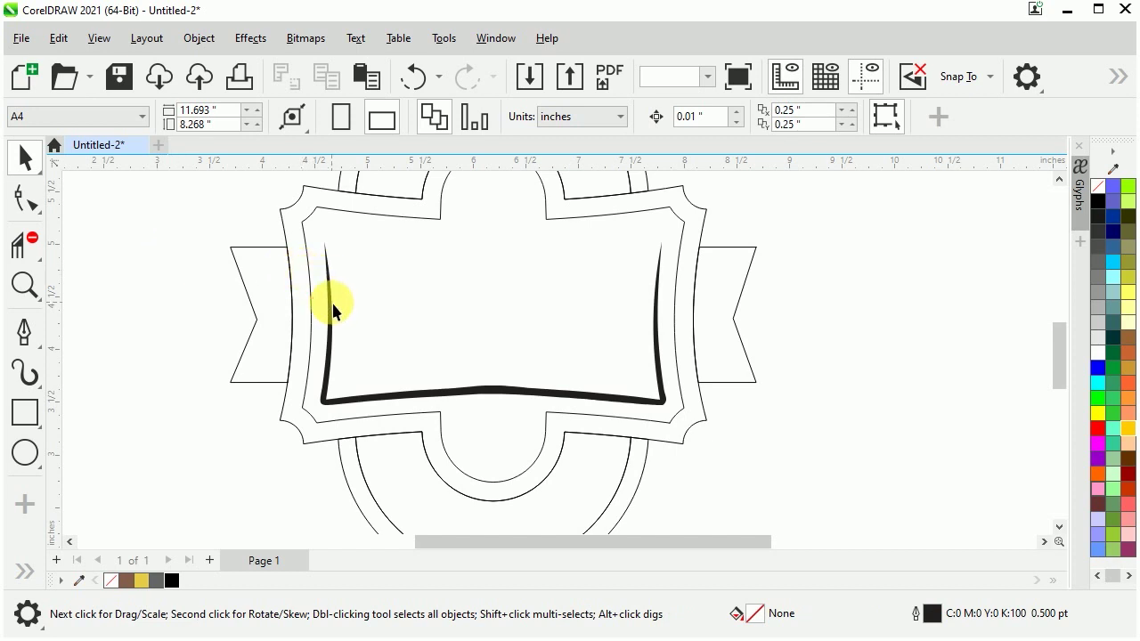
{"action": "left_click", "coordinate": [126, 581]}
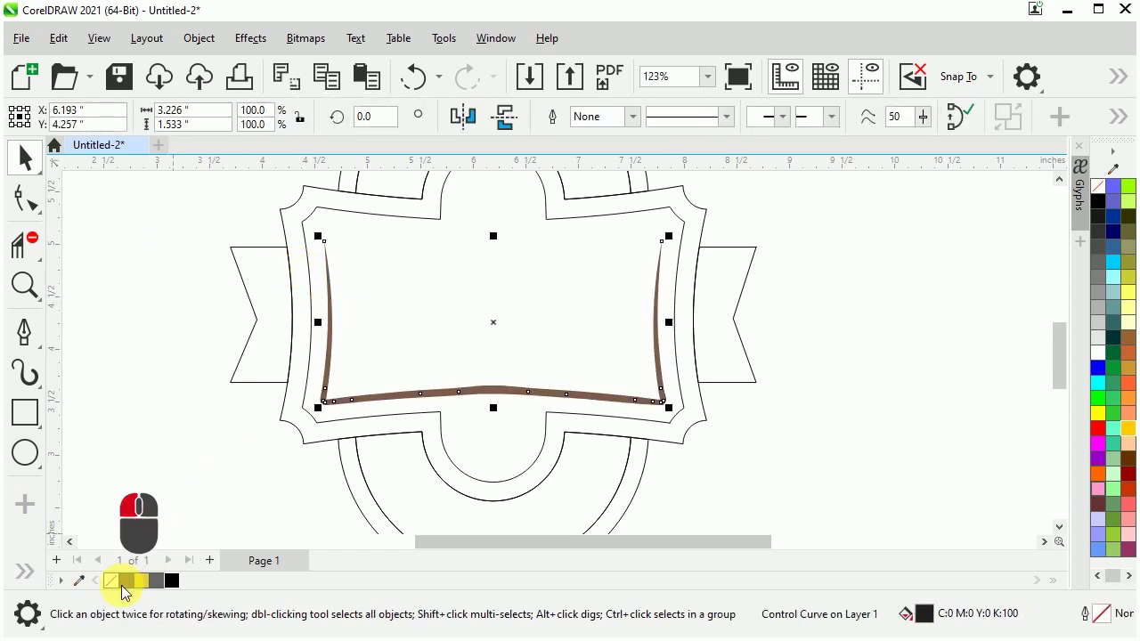
{"action": "right_click", "coordinate": [126, 582]}
{"action": "left_click", "coordinate": [158, 508]}
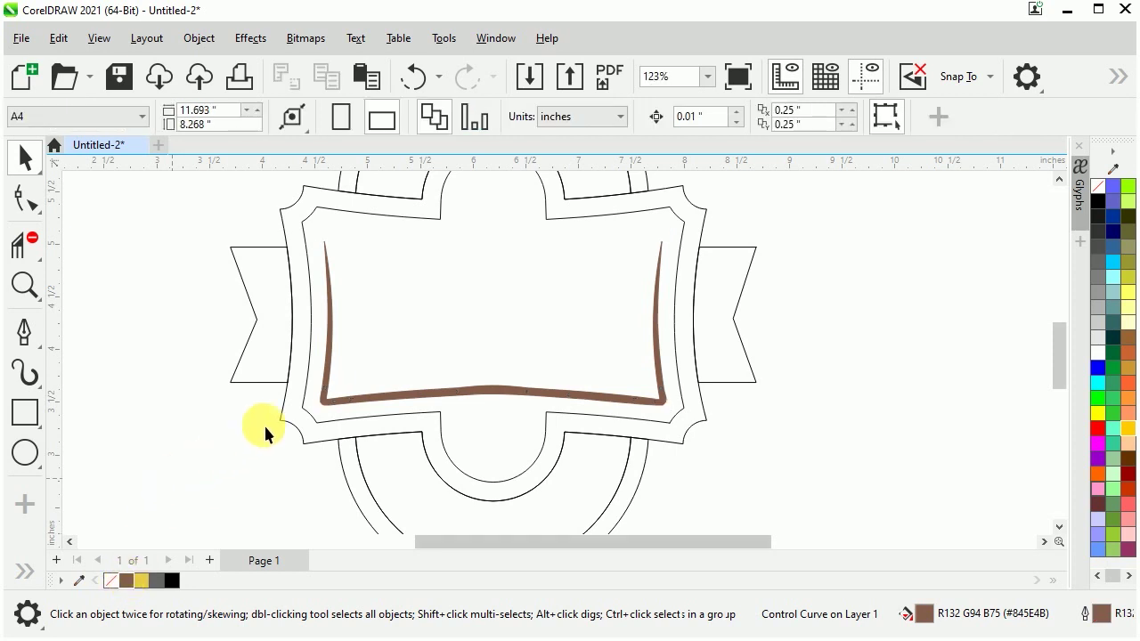
- Give the closed contour line inside the frame a 3.0 pt outline in the document palette's yellow
{"action": "left_click", "coordinate": [303, 406]}
{"action": "left_click", "coordinate": [632, 116]}
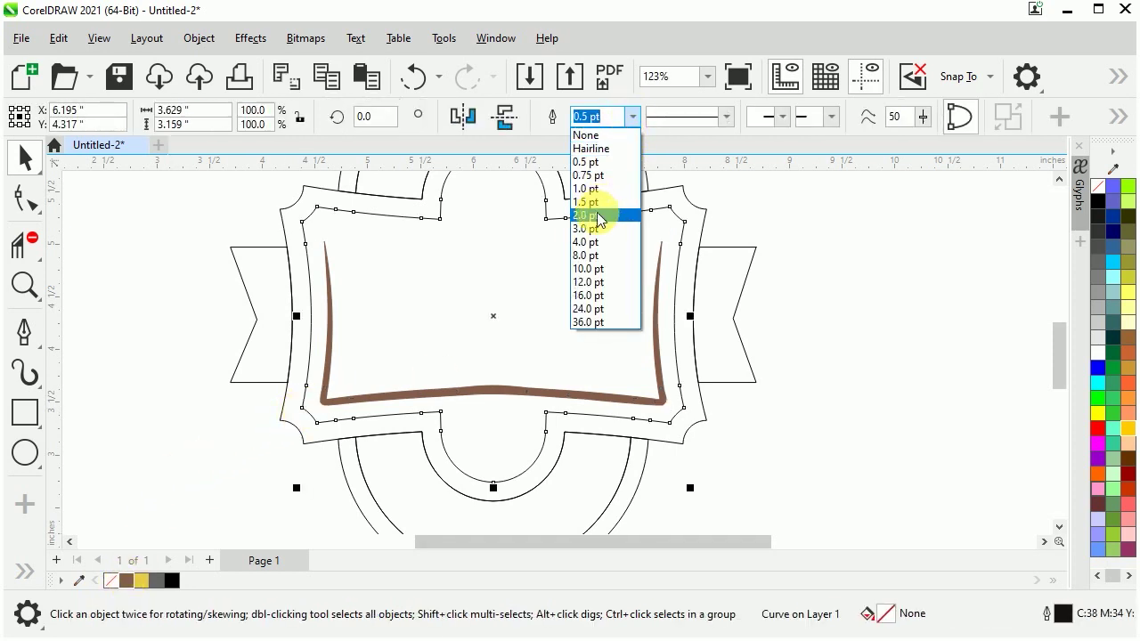
{"action": "left_click", "coordinate": [588, 202]}
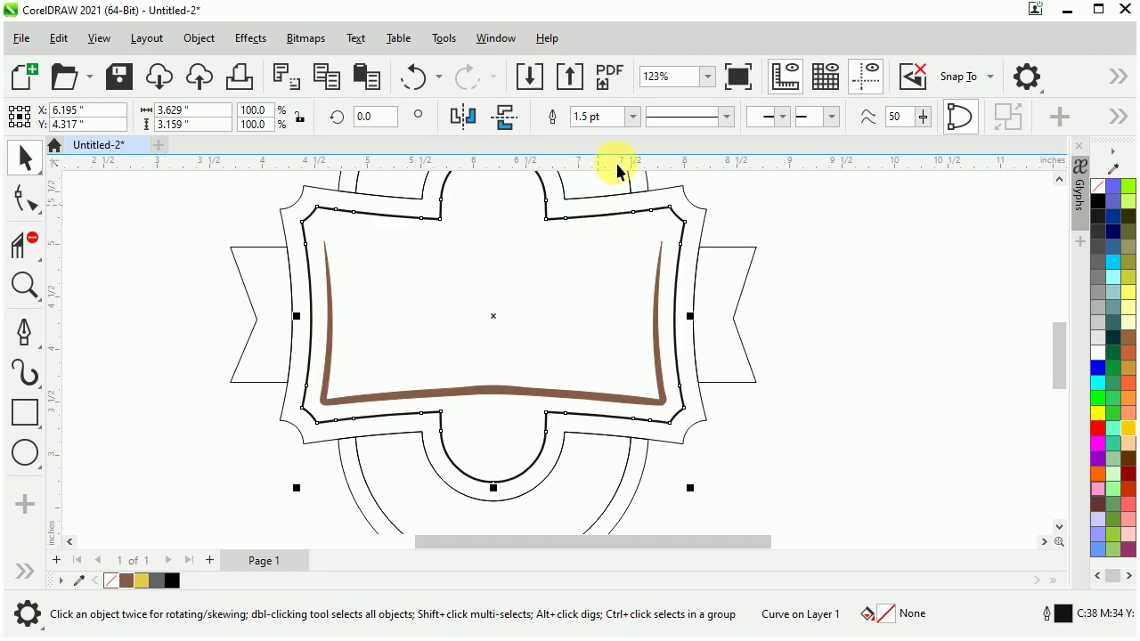
{"action": "left_click", "coordinate": [629, 121]}
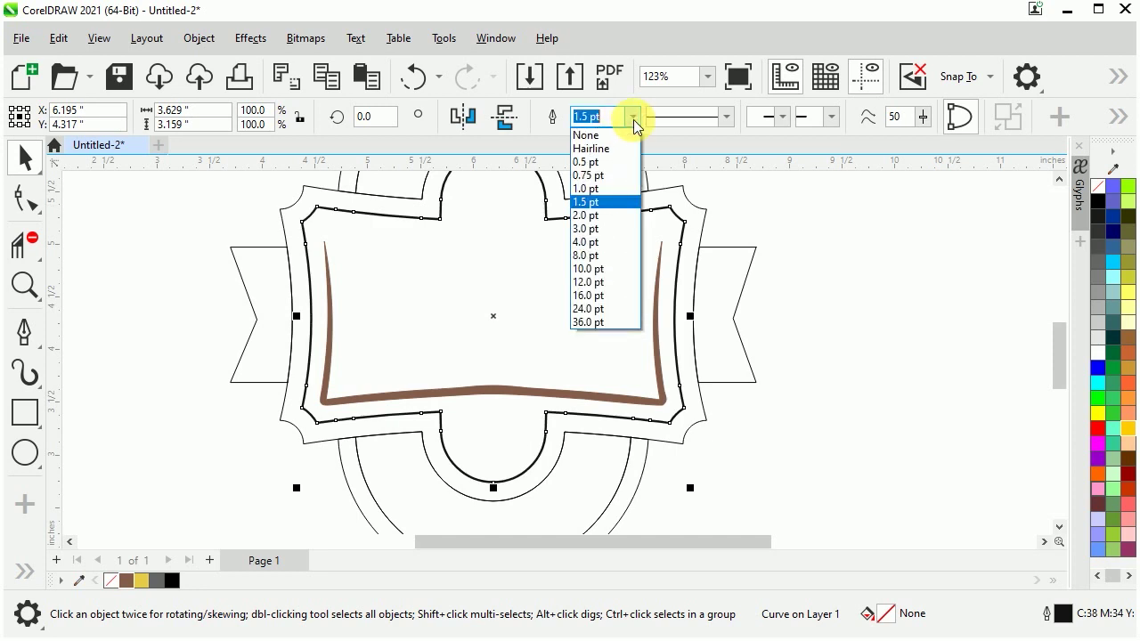
{"action": "left_click", "coordinate": [609, 228]}
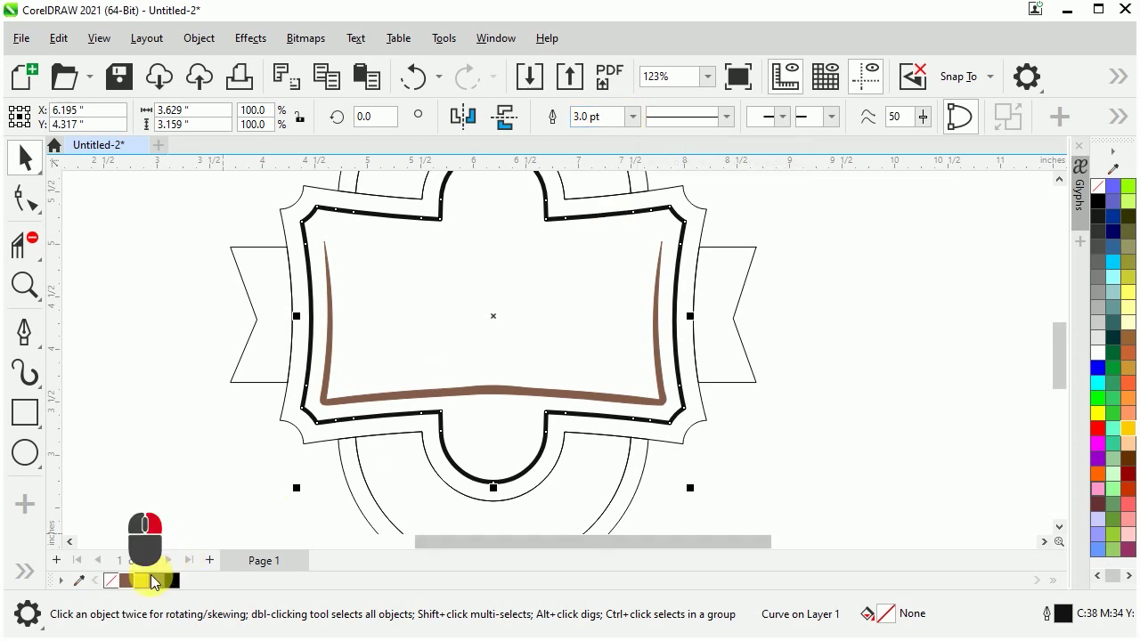
{"action": "right_click", "coordinate": [148, 584]}
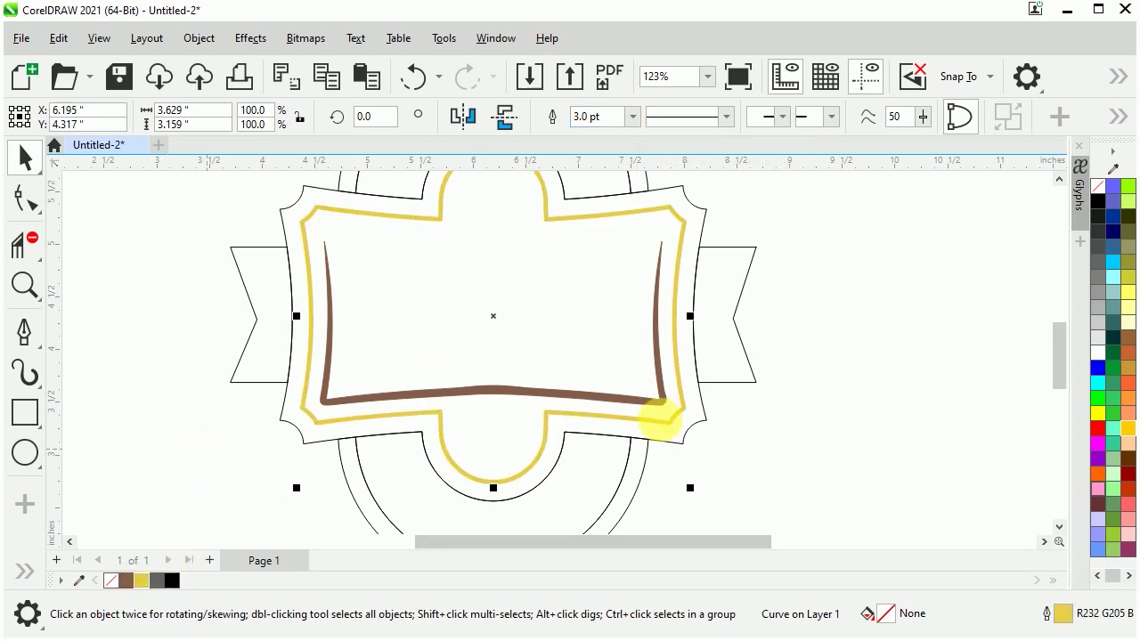
- Fill the outer scalloped frame with black, leaving the contour lines inside it on top
{"action": "scroll", "coordinate": [631, 437], "scroll_direction": "down", "scroll_amount": 1}
{"action": "scroll", "coordinate": [693, 221], "scroll_direction": "up", "scroll_amount": 1}
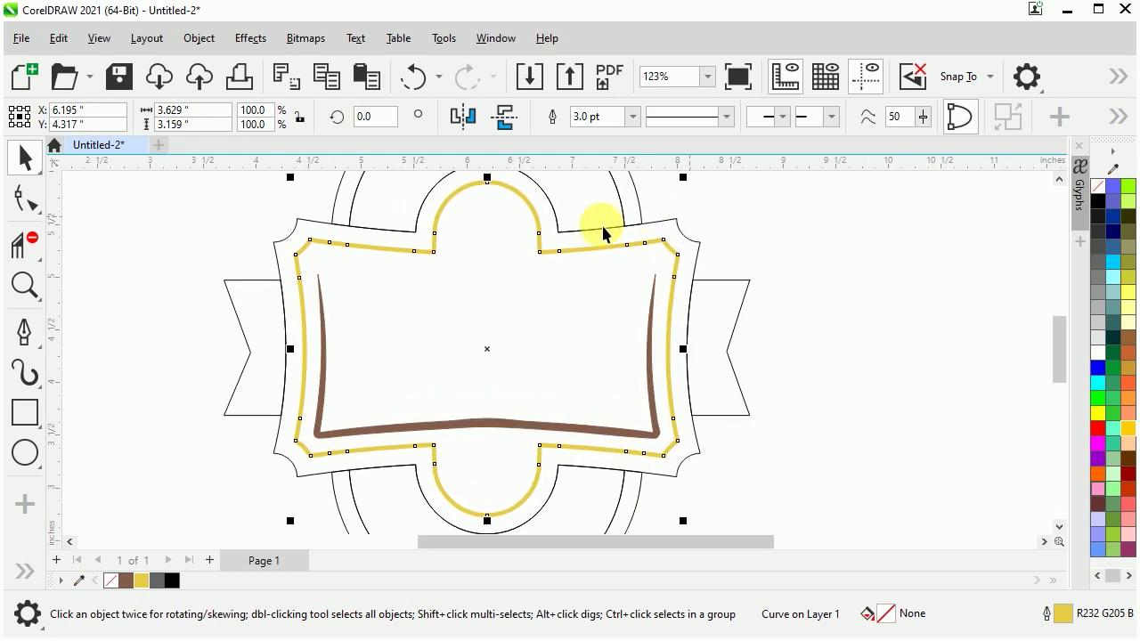
{"action": "left_click", "coordinate": [600, 240]}
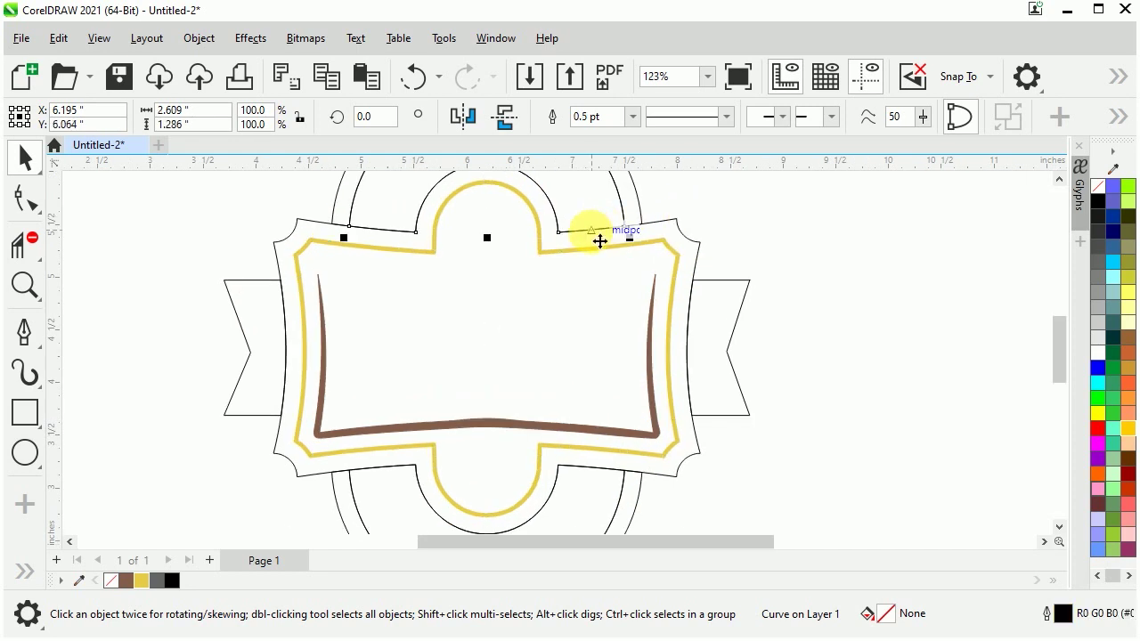
{"action": "left_click", "coordinate": [303, 258]}
{"action": "left_click", "coordinate": [288, 257]}
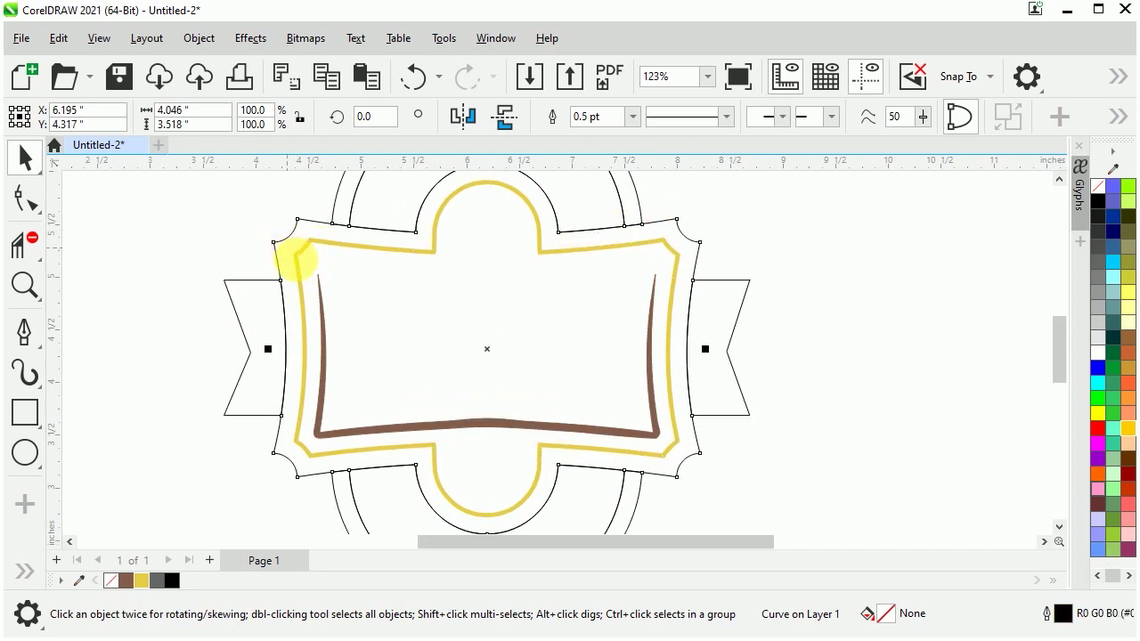
{"action": "left_click", "coordinate": [191, 580]}
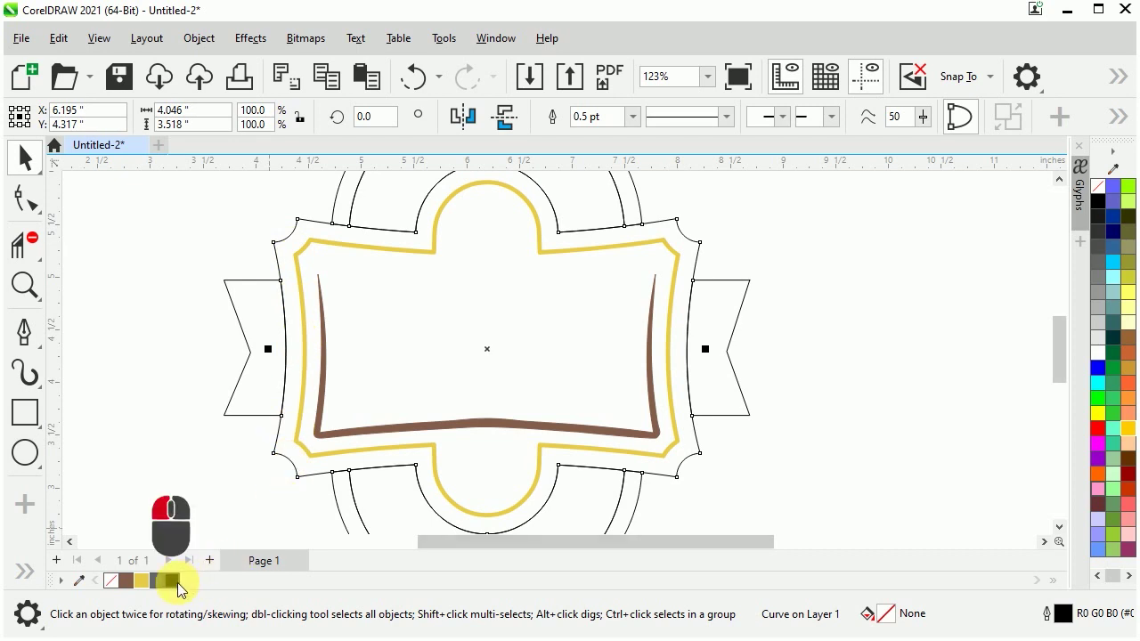
{"action": "left_click", "coordinate": [114, 412]}
- Select both ribbon tails and the upper and lower outer arch bands together and fill them with black
{"action": "scroll", "coordinate": [282, 349], "scroll_direction": "down", "scroll_amount": 1}
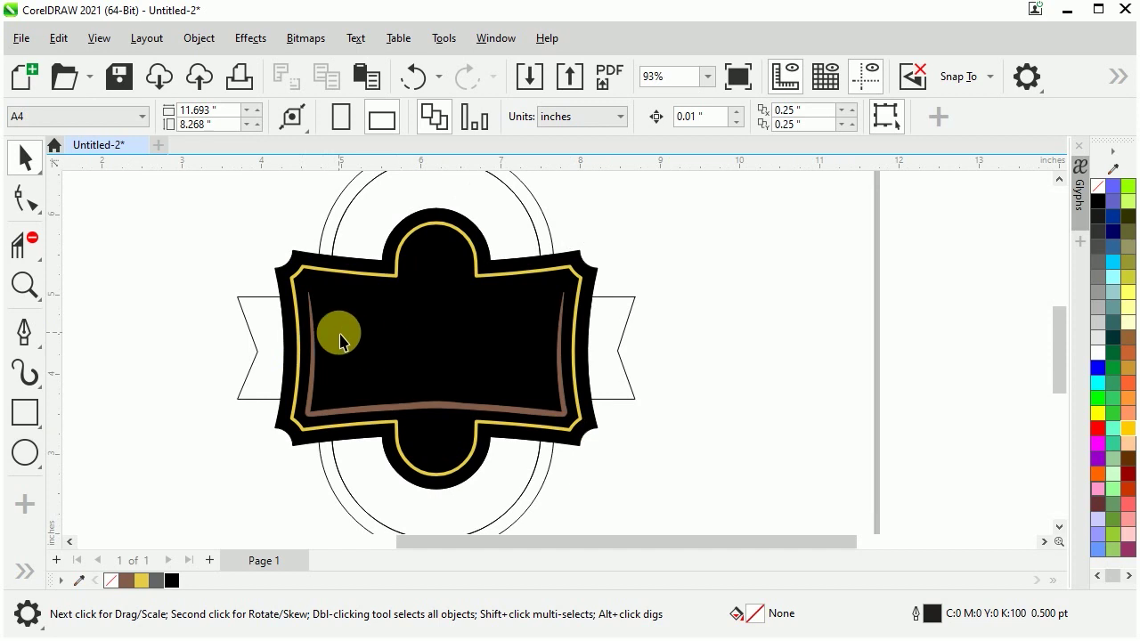
{"action": "scroll", "coordinate": [381, 370], "scroll_direction": "down", "scroll_amount": 1}
{"action": "left_click", "coordinate": [282, 357]}
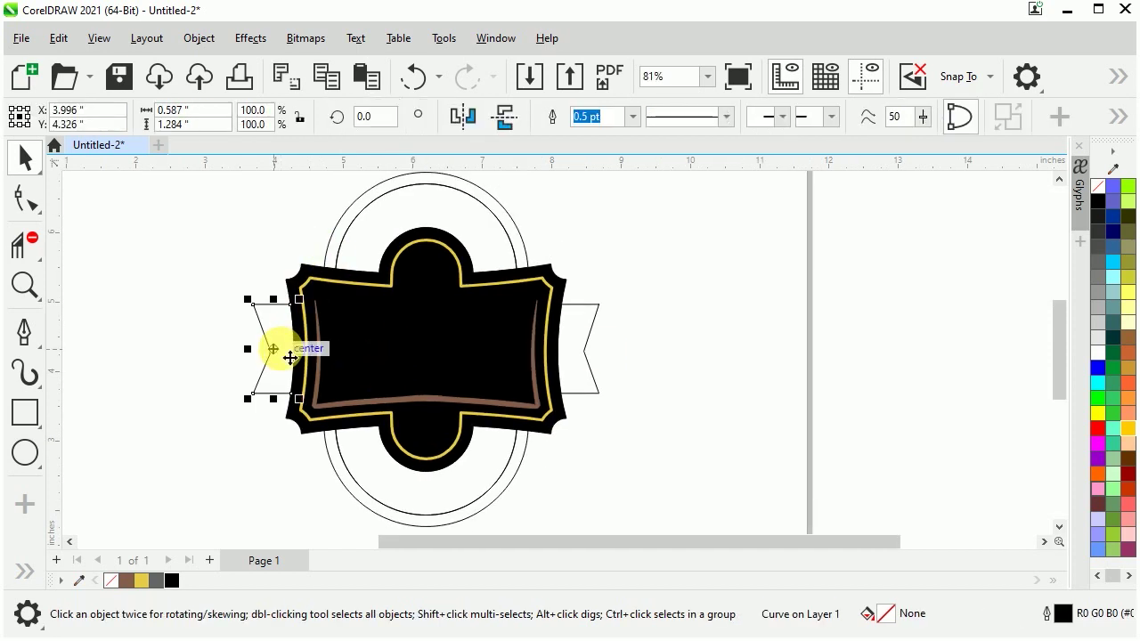
{"action": "left_click", "coordinate": [593, 347], "text": "shift"}
{"action": "left_click", "coordinate": [522, 239], "text": "shift"}
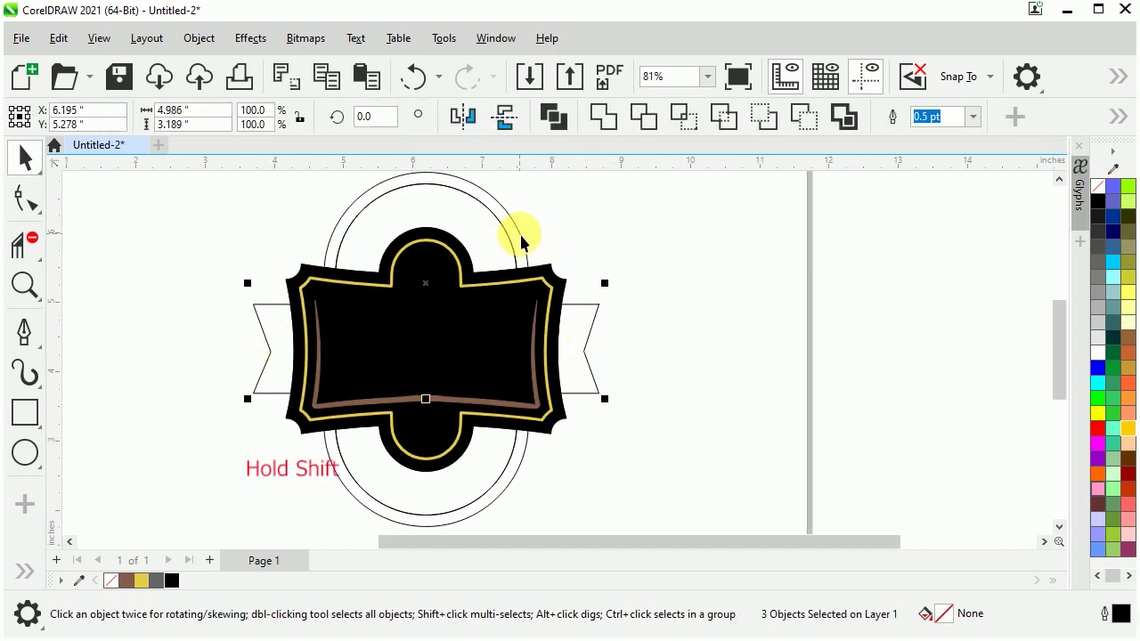
{"action": "left_click", "coordinate": [519, 456], "text": "shift"}
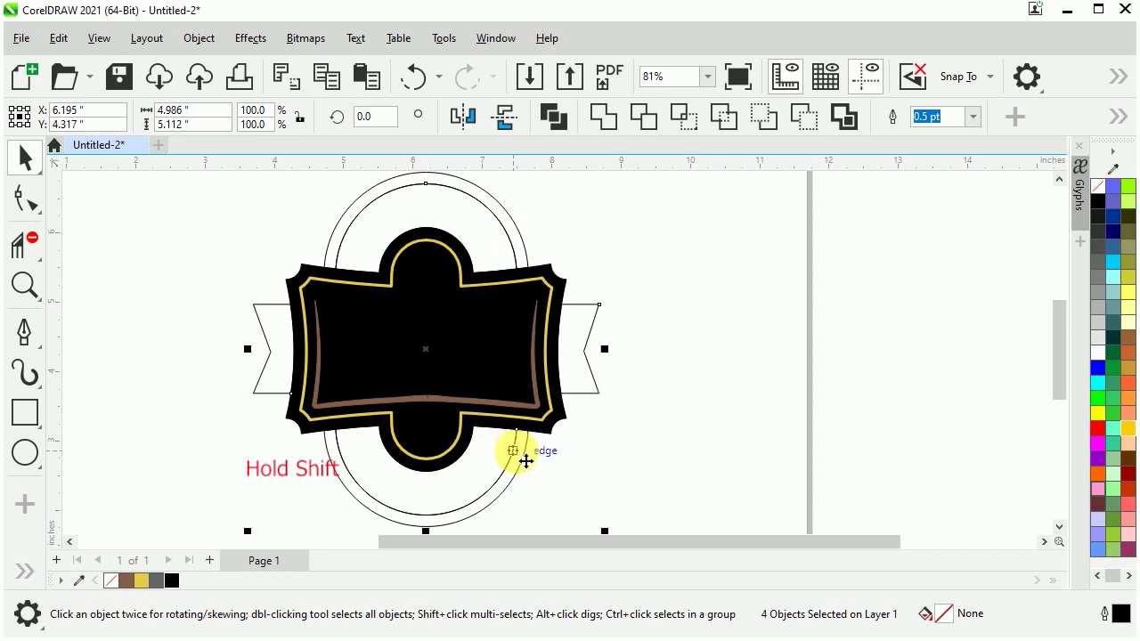
{"action": "left_click", "coordinate": [171, 580]}
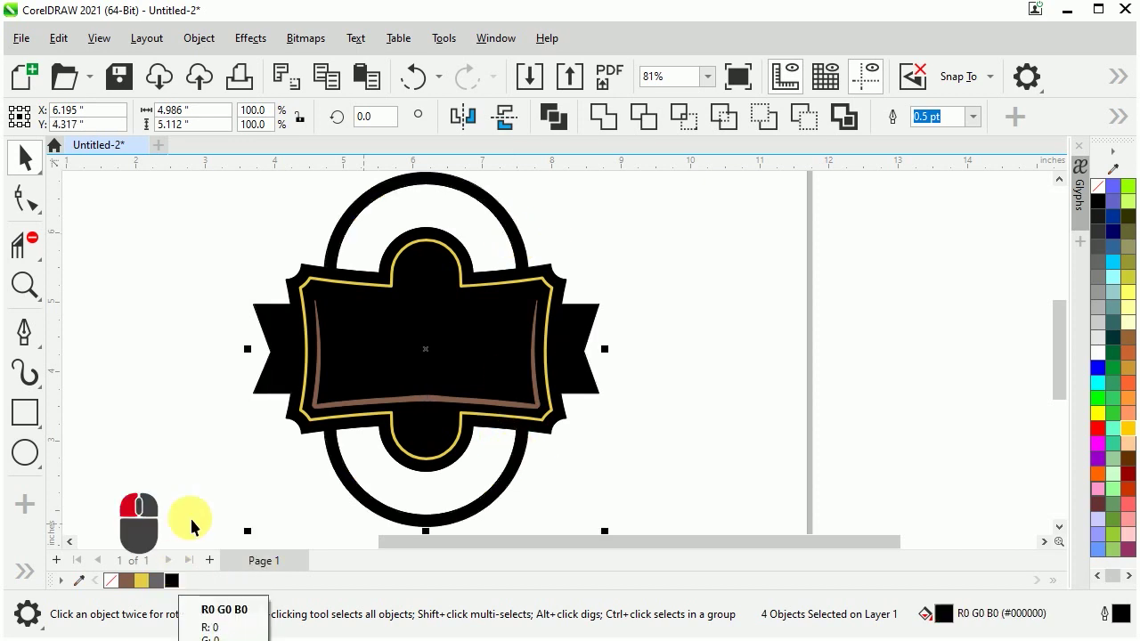
{"action": "left_click", "coordinate": [200, 459]}
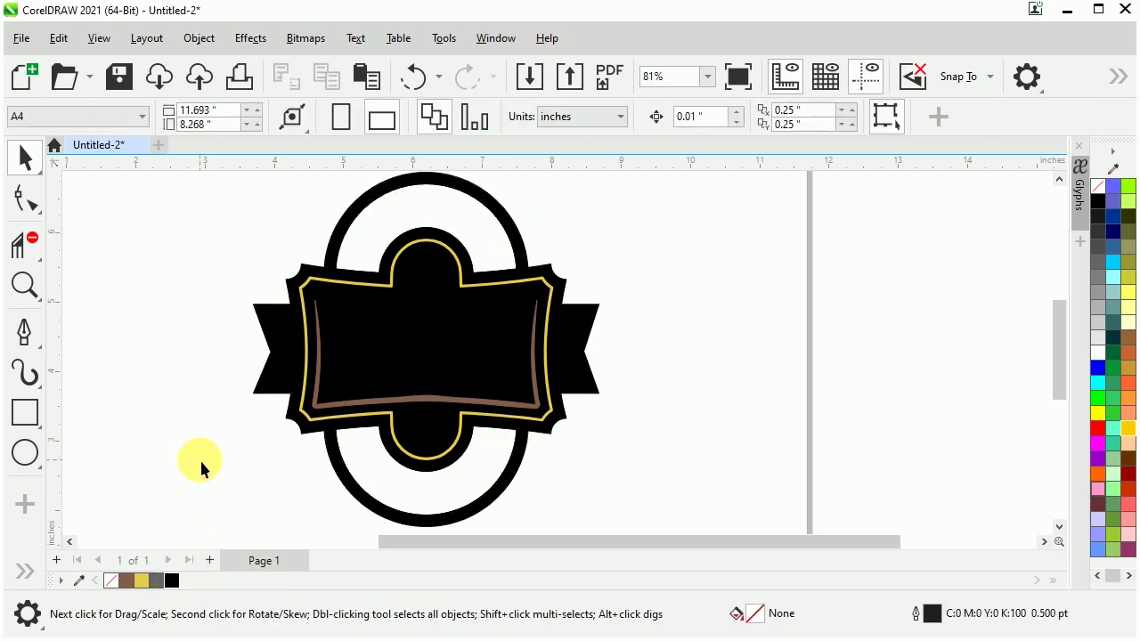
- Add the two-line artistic text "Coffee" / "HOUSE" beside the badge and break it apart into separate lines
{"action": "left_click", "coordinate": [22, 572]}
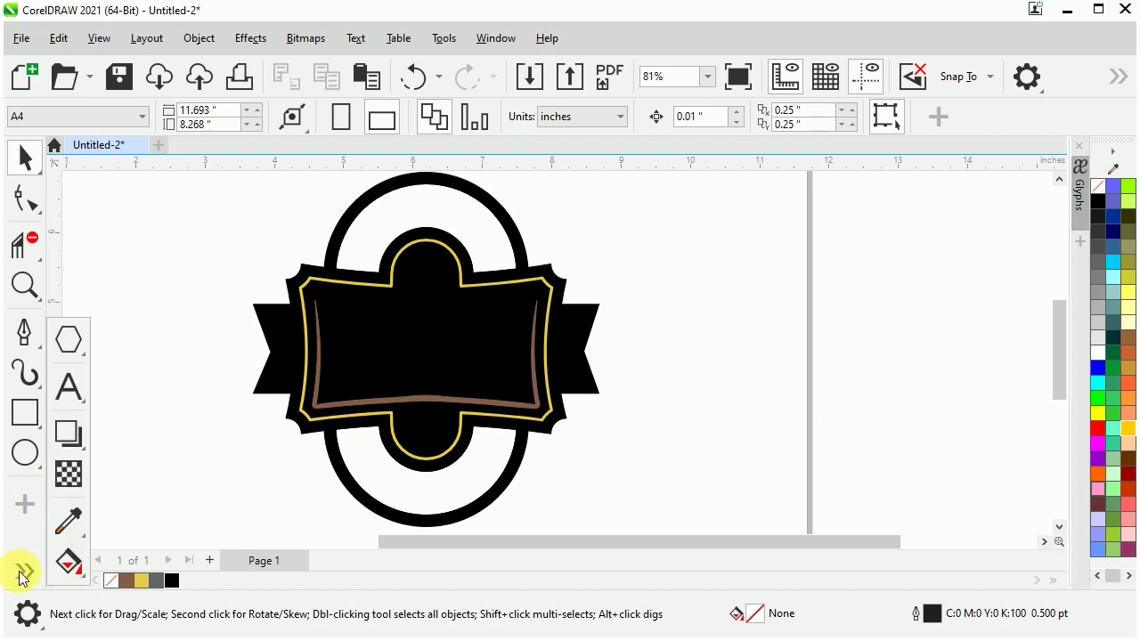
{"action": "left_click", "coordinate": [75, 396]}
{"action": "left_click", "coordinate": [93, 397]}
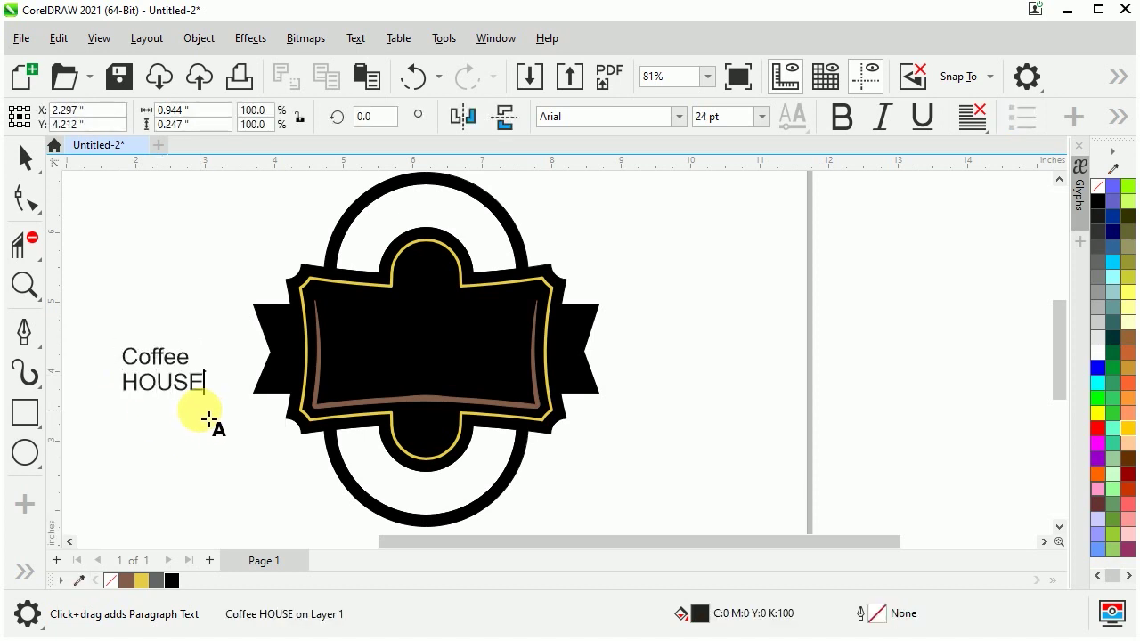
{"action": "left_click", "coordinate": [25, 159]}
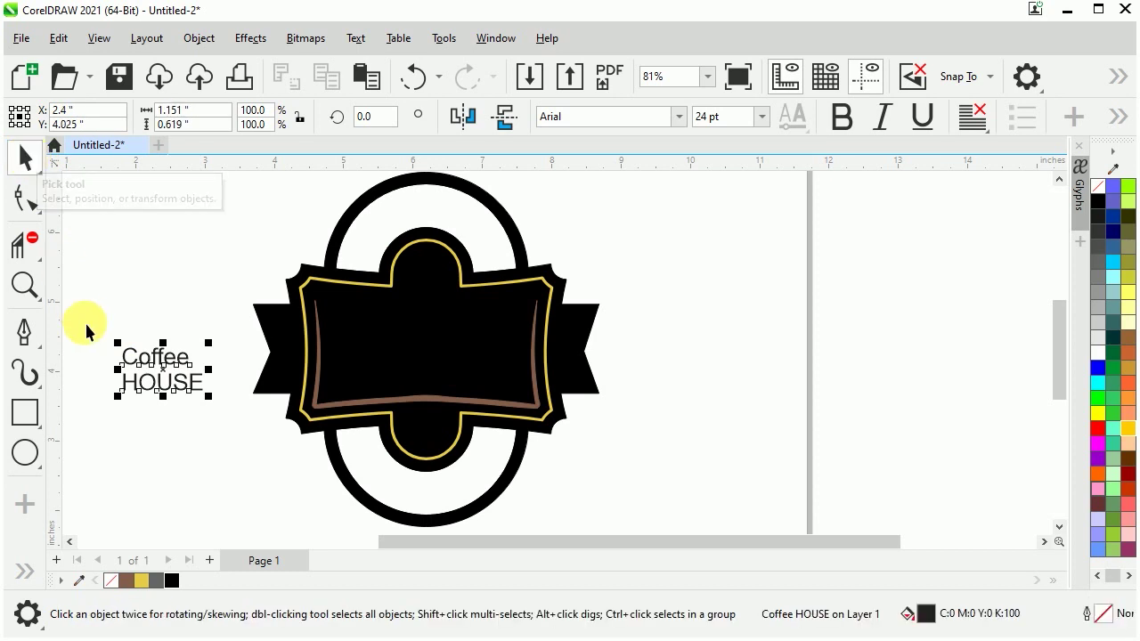
{"action": "scroll", "coordinate": [142, 381], "scroll_direction": "up", "scroll_amount": 2}
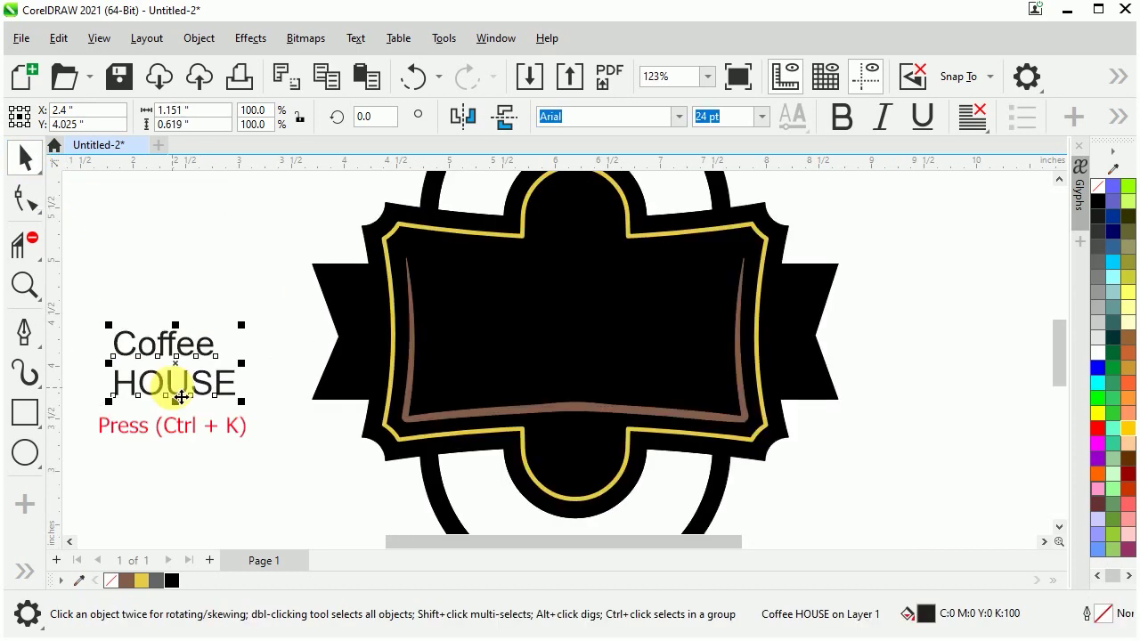
{"action": "key", "text": "ctrl+k"}
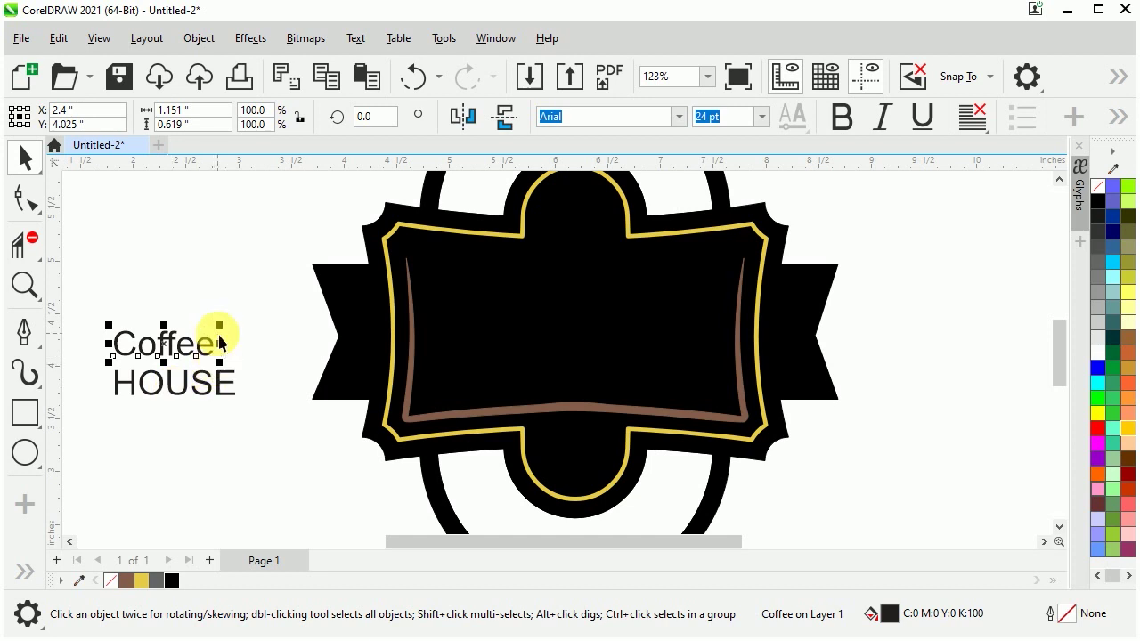
- Set the word "Coffee" in Edwardian Script ITC, enlarge it to about 83 pt and place it in the center of the frame
{"action": "left_click", "coordinate": [680, 117]}
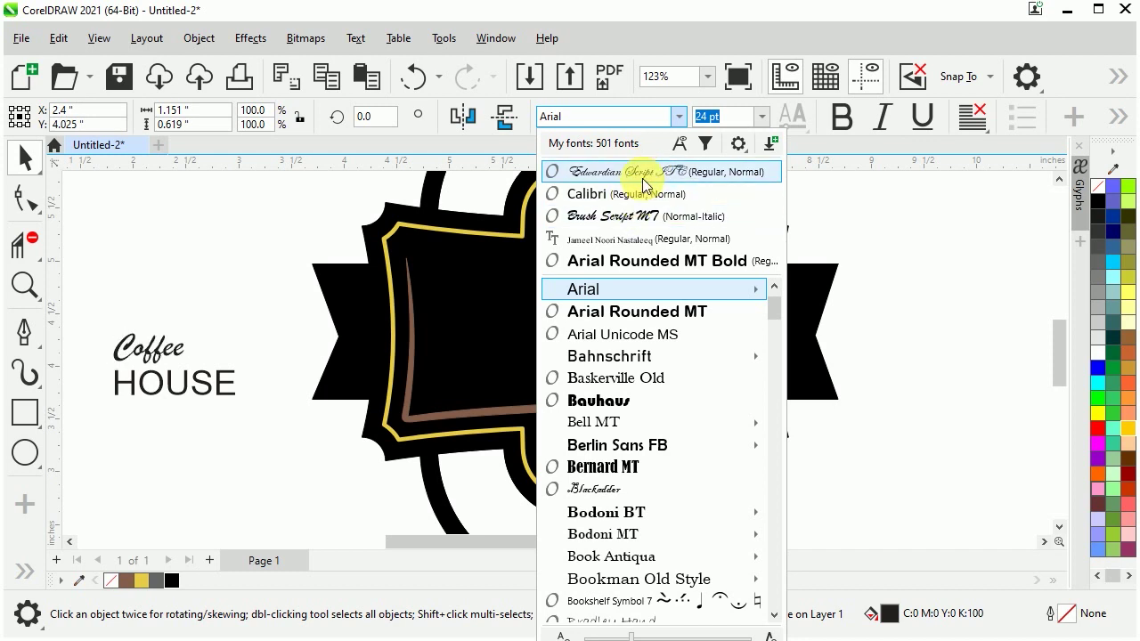
{"action": "left_click", "coordinate": [644, 171]}
{"action": "left_click_drag", "start_coordinate": [190, 336], "coordinate": [342, 243]}
{"action": "left_click_drag", "start_coordinate": [218, 322], "coordinate": [567, 338]}
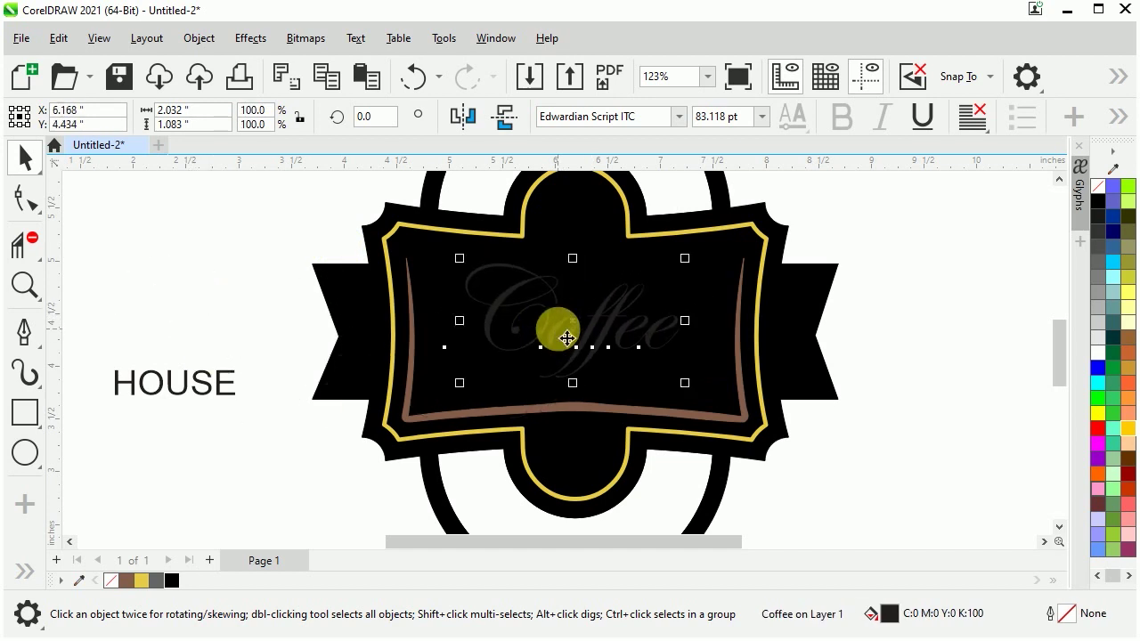
- Fill the word "Coffee" with white, tilt it about 10.9 degrees counterclockwise and reposition it inside the frame
{"action": "left_click", "coordinate": [1100, 357]}
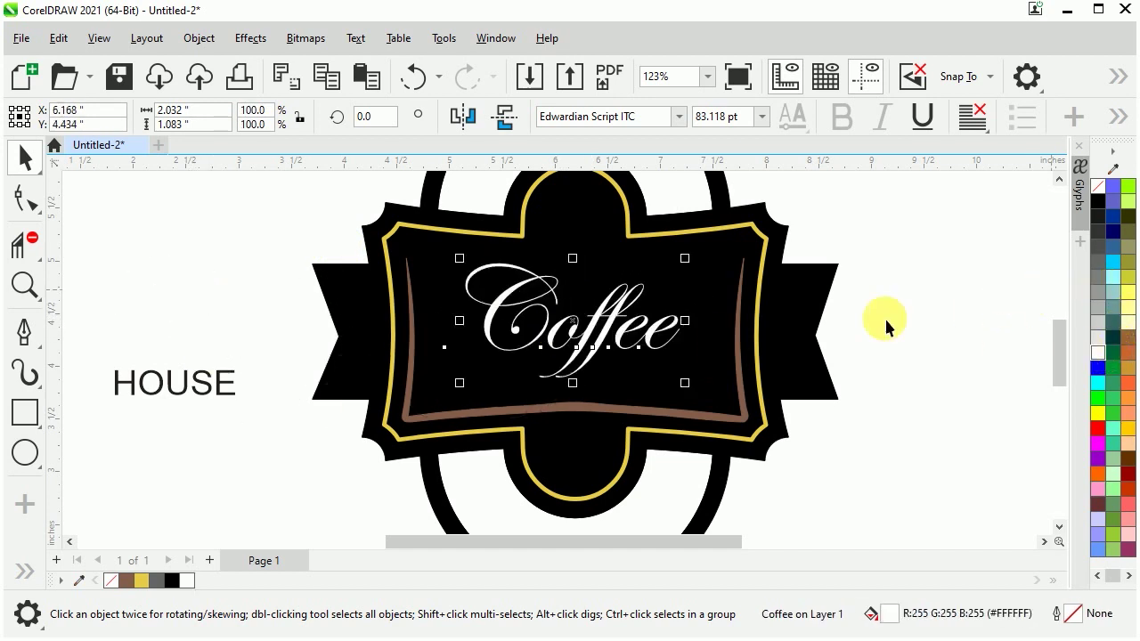
{"action": "left_click", "coordinate": [638, 305]}
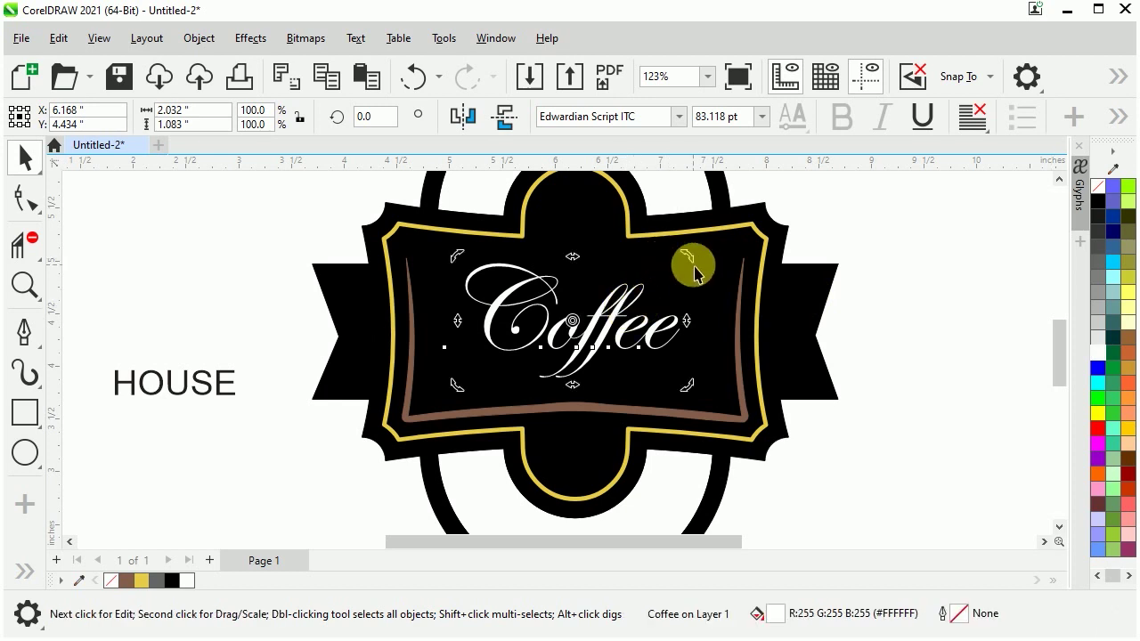
{"action": "left_click_drag", "start_coordinate": [693, 269], "coordinate": [674, 241]}
{"action": "left_click", "coordinate": [634, 328]}
{"action": "left_click_drag", "start_coordinate": [629, 327], "coordinate": [602, 313]}
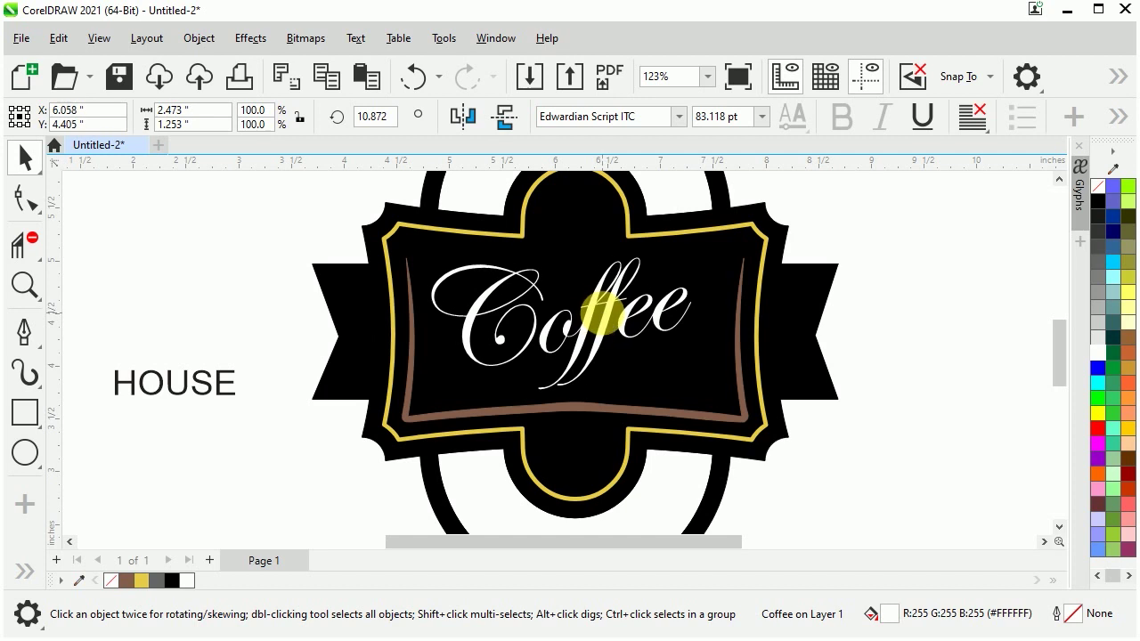
- Make the word "HOUSE" bold and set its font size to 14 pt
{"action": "left_click", "coordinate": [174, 389]}
{"action": "left_click", "coordinate": [828, 131]}
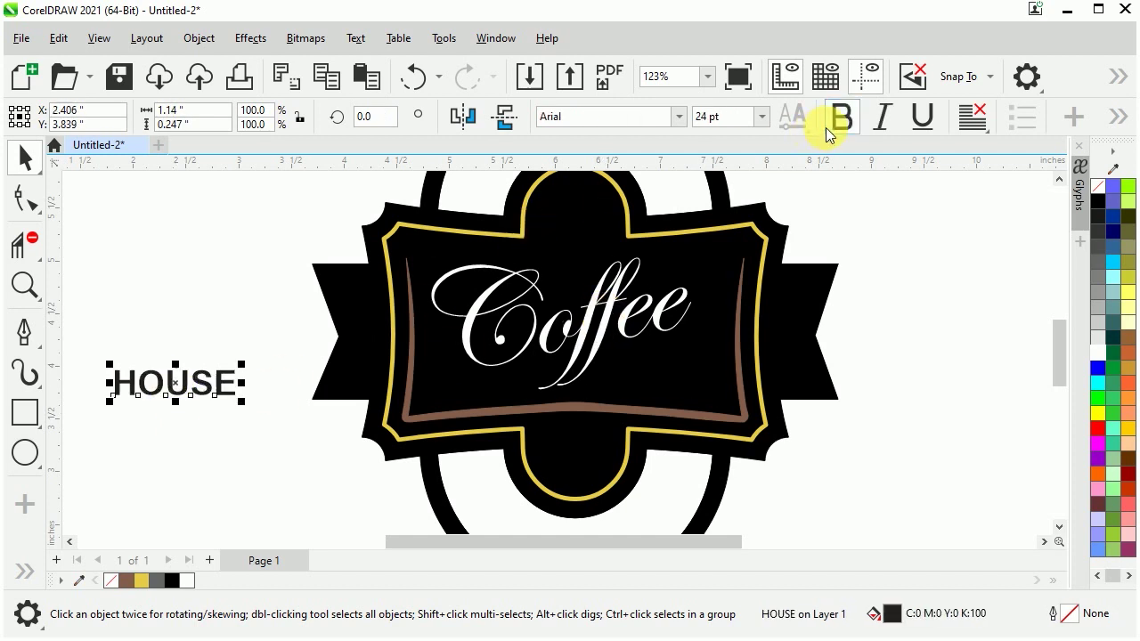
{"action": "left_click", "coordinate": [762, 117]}
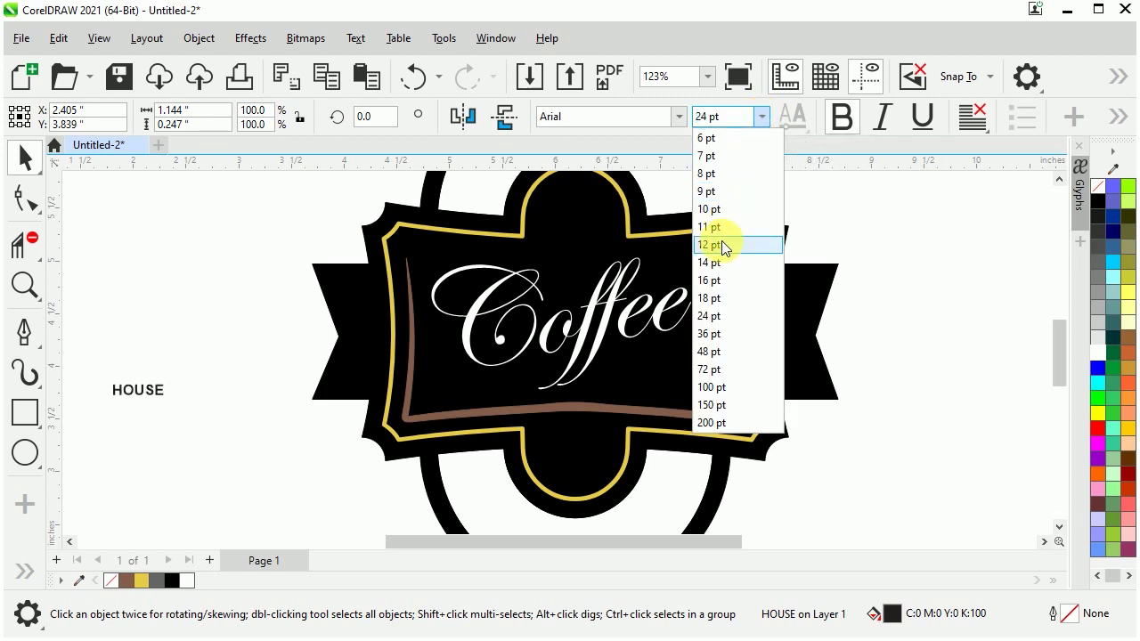
{"action": "left_click", "coordinate": [148, 394]}
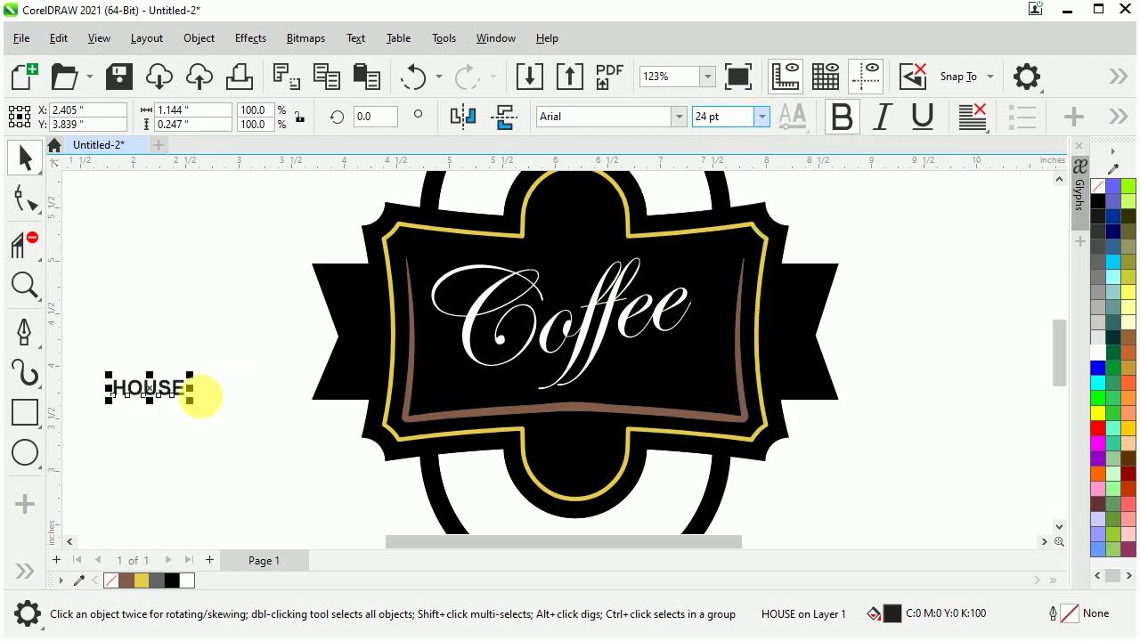
- Place "HOUSE" in yellow below the end of "Coffee" inside the frame and enlarge it slightly
{"action": "left_click_drag", "start_coordinate": [148, 395], "coordinate": [652, 367]}
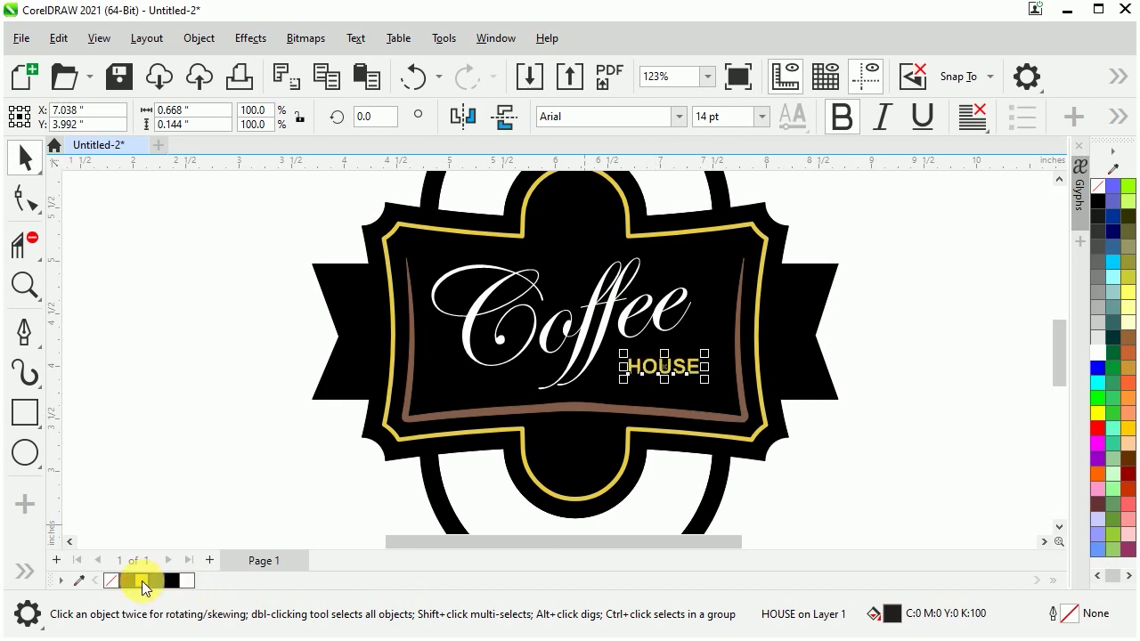
{"action": "left_click_drag", "start_coordinate": [706, 358], "coordinate": [748, 363]}
{"action": "left_click", "coordinate": [924, 287]}
- Give "Coffee" a 3.0 pt outline positioned outside the letters and color both its fill and outline brown (R132 G94 B75)
{"action": "scroll", "coordinate": [636, 262], "scroll_direction": "up", "scroll_amount": 3}
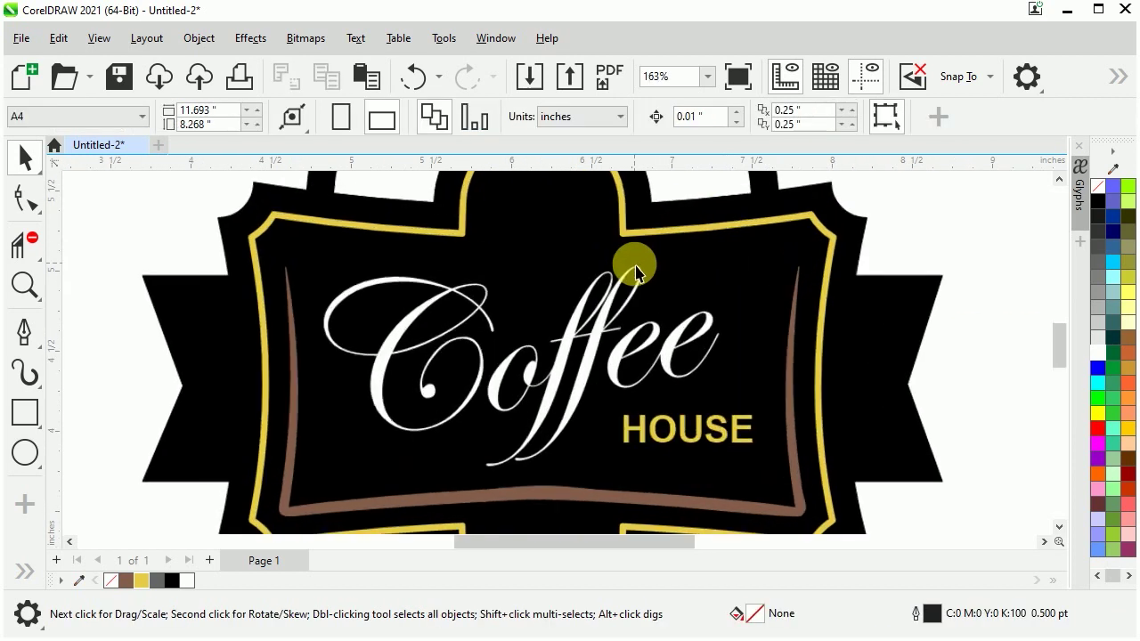
{"action": "left_click", "coordinate": [597, 366]}
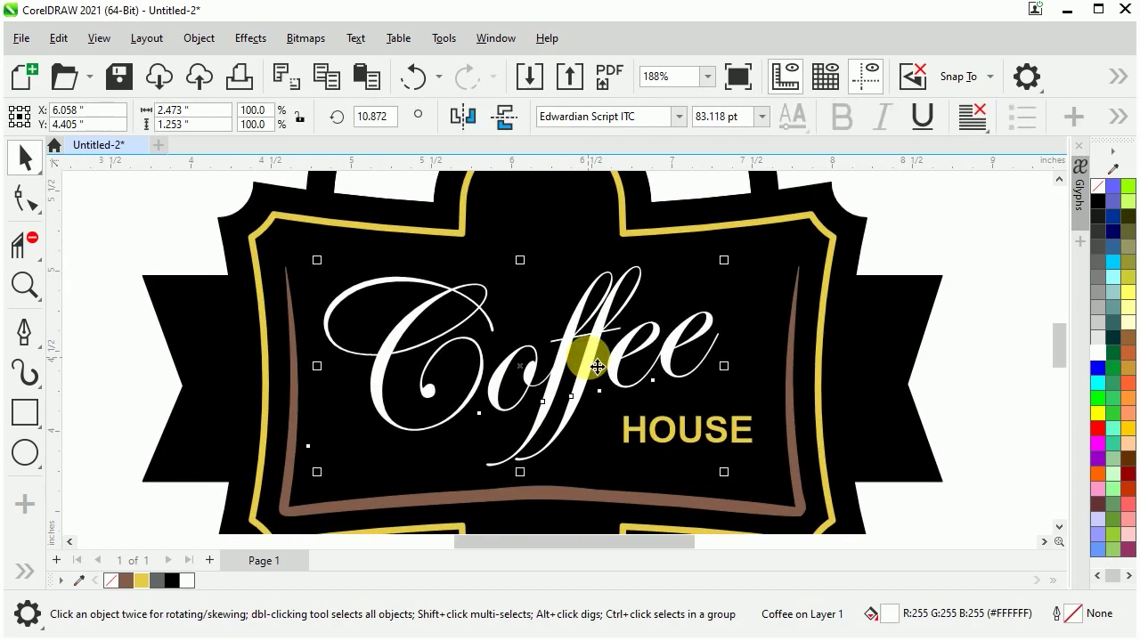
{"action": "key", "text": "F12"}
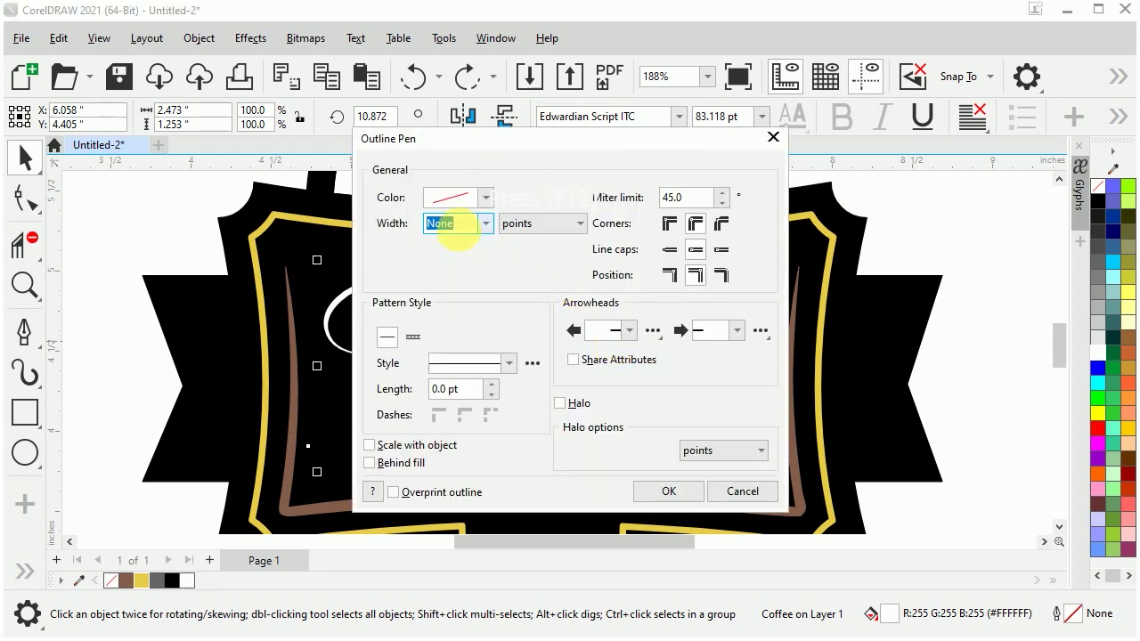
{"action": "left_click", "coordinate": [487, 224]}
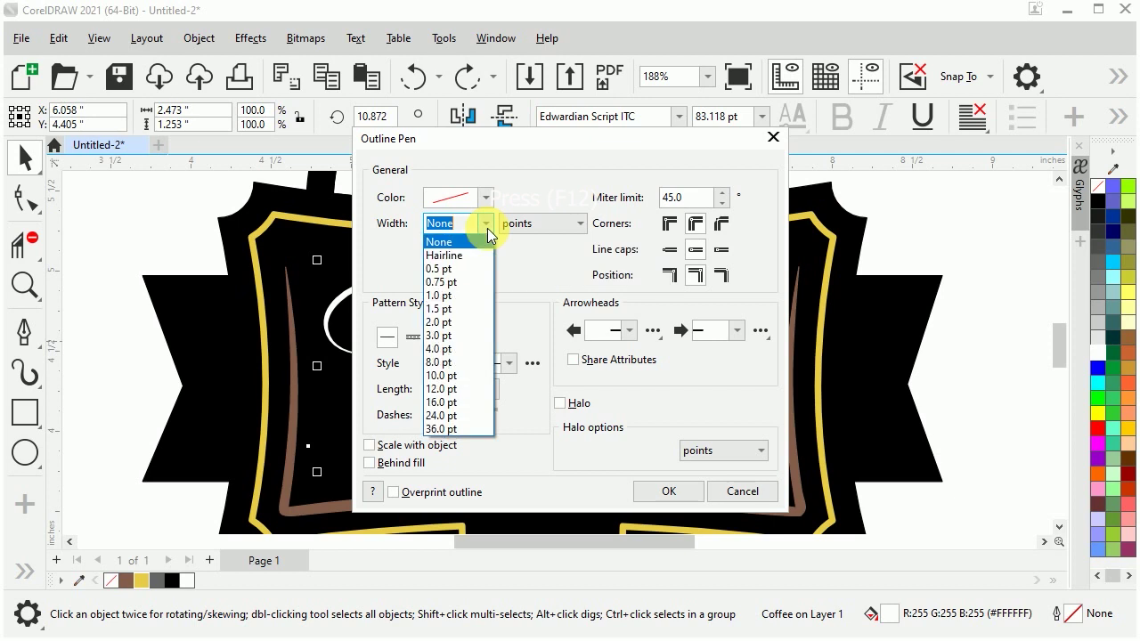
{"action": "left_click", "coordinate": [465, 335]}
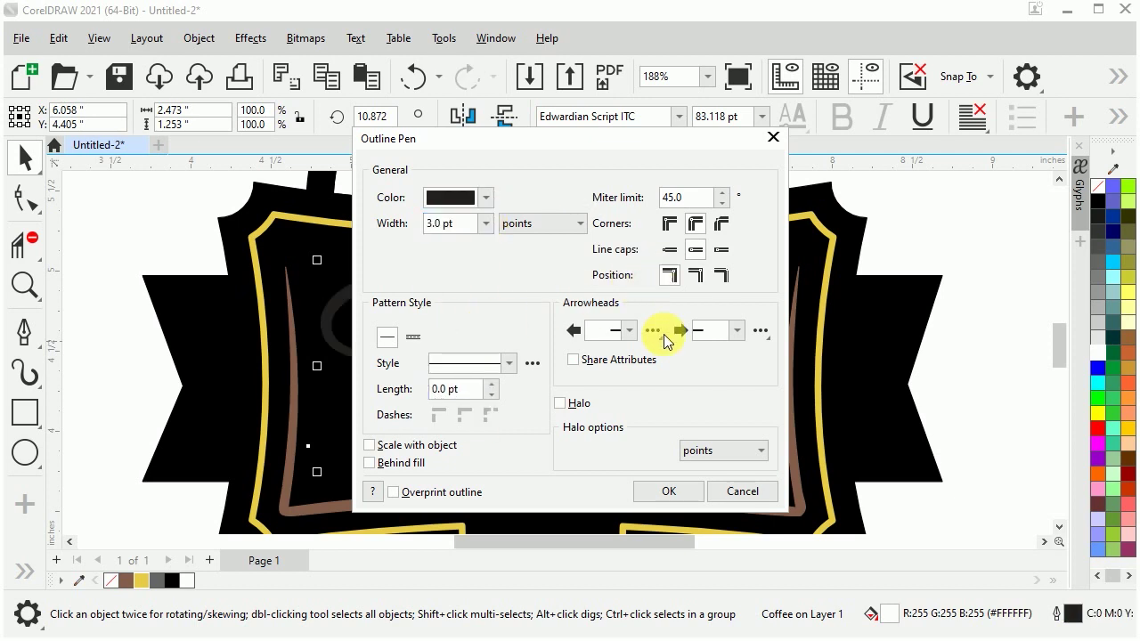
{"action": "left_click", "coordinate": [656, 488]}
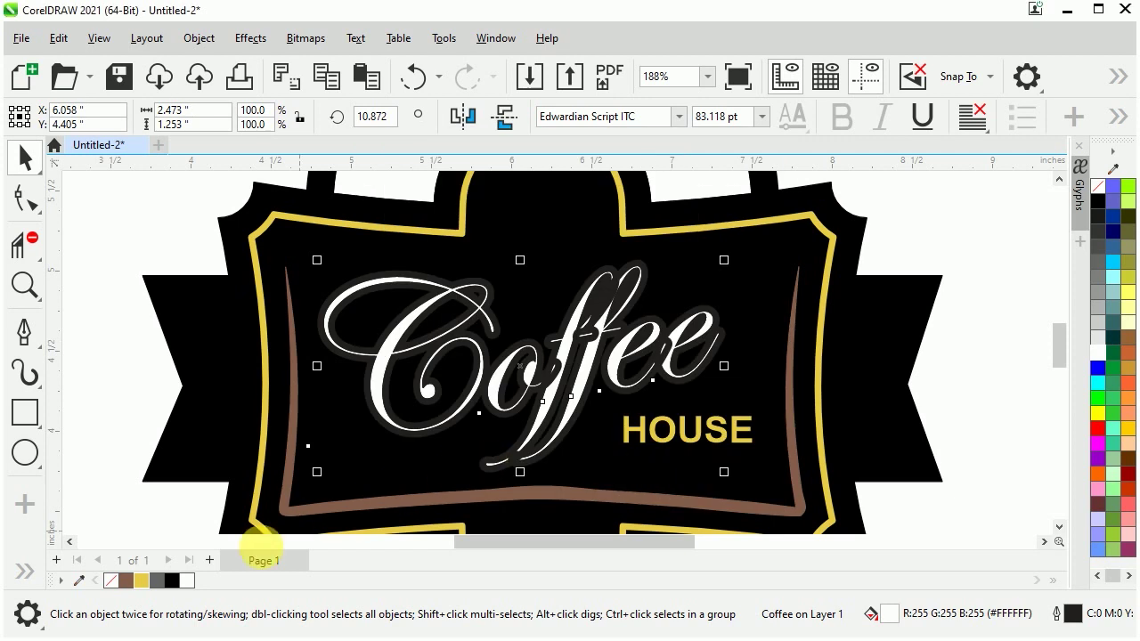
{"action": "left_click", "coordinate": [129, 580]}
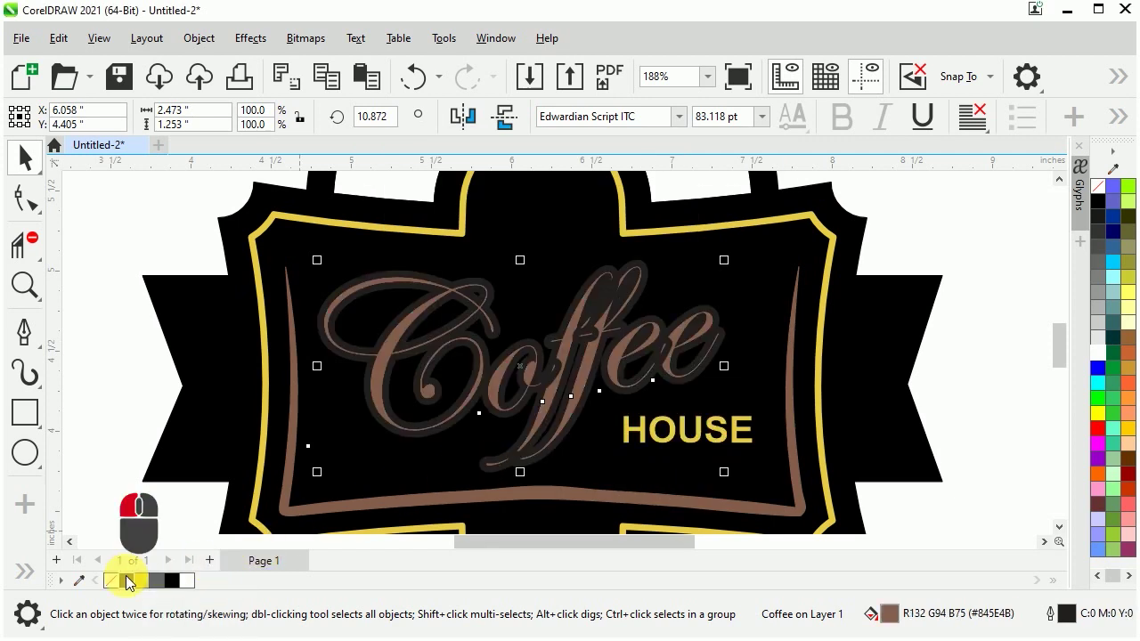
{"action": "right_click", "coordinate": [129, 581]}
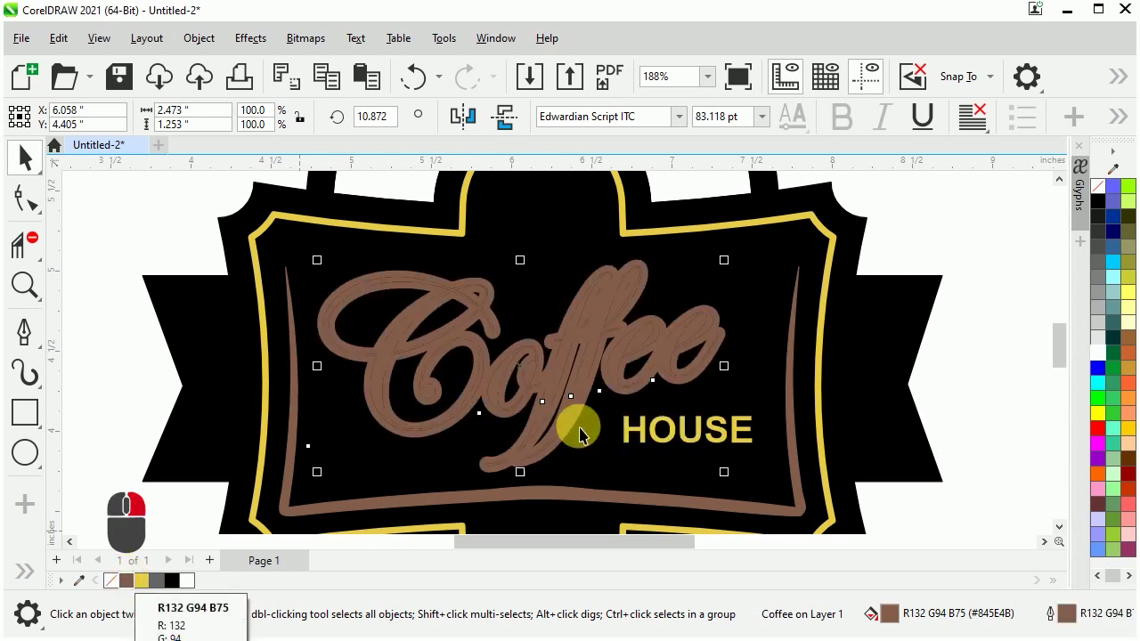
- Copy the brown "Coffee" text and paste a duplicate directly on top of it
{"action": "left_click", "coordinate": [591, 350]}
{"action": "right_click", "coordinate": [584, 338]}
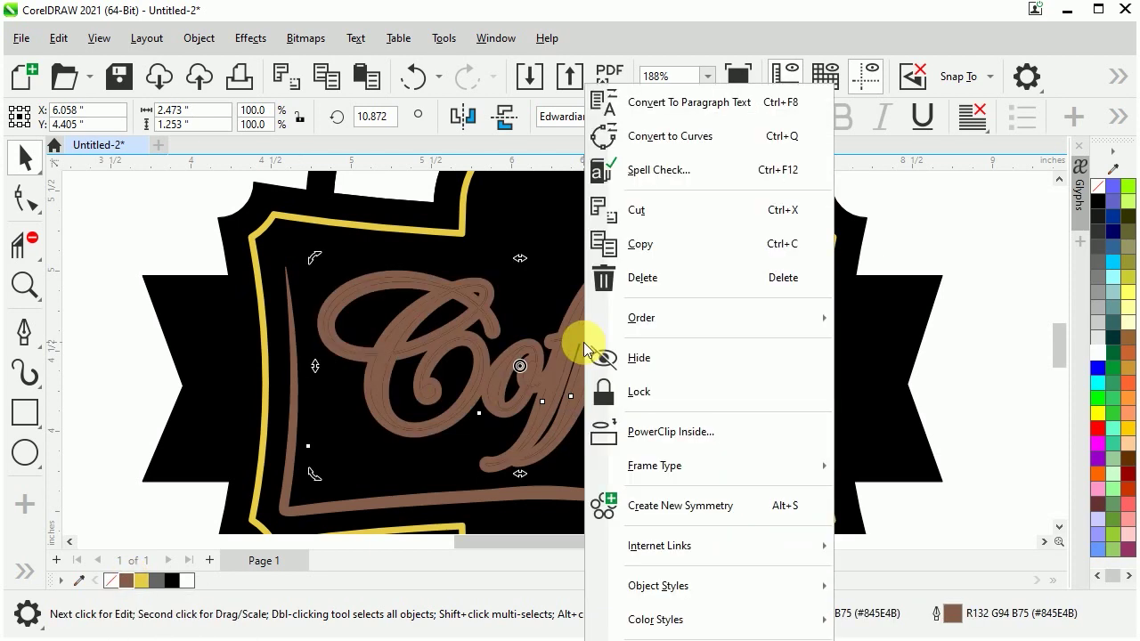
{"action": "left_click", "coordinate": [631, 244]}
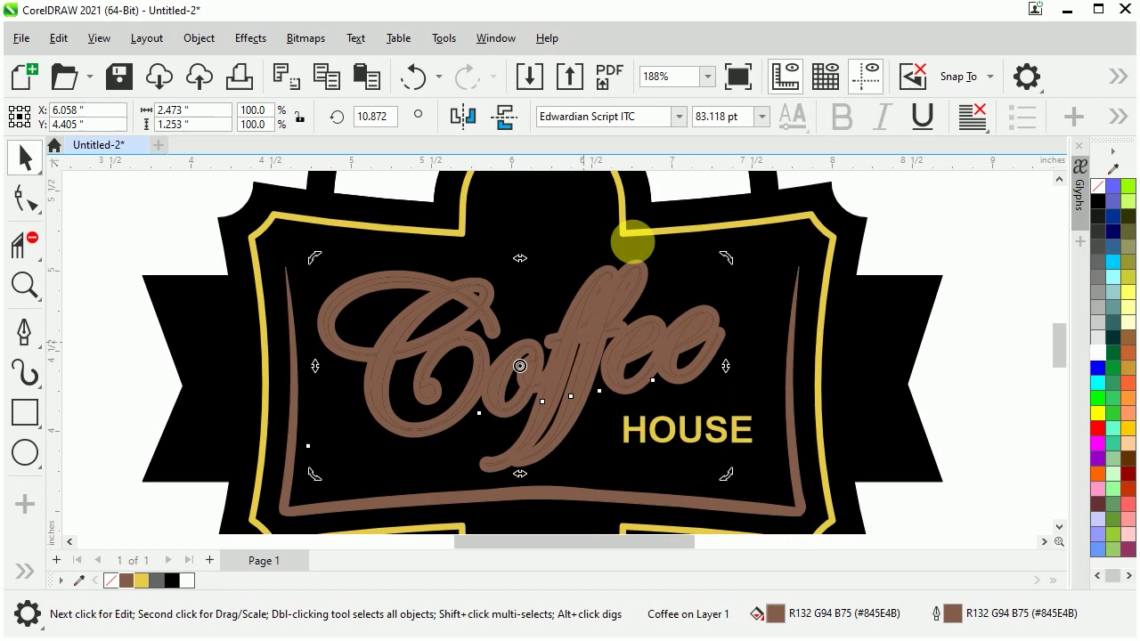
{"action": "left_click", "coordinate": [146, 239]}
{"action": "right_click", "coordinate": [147, 237]}
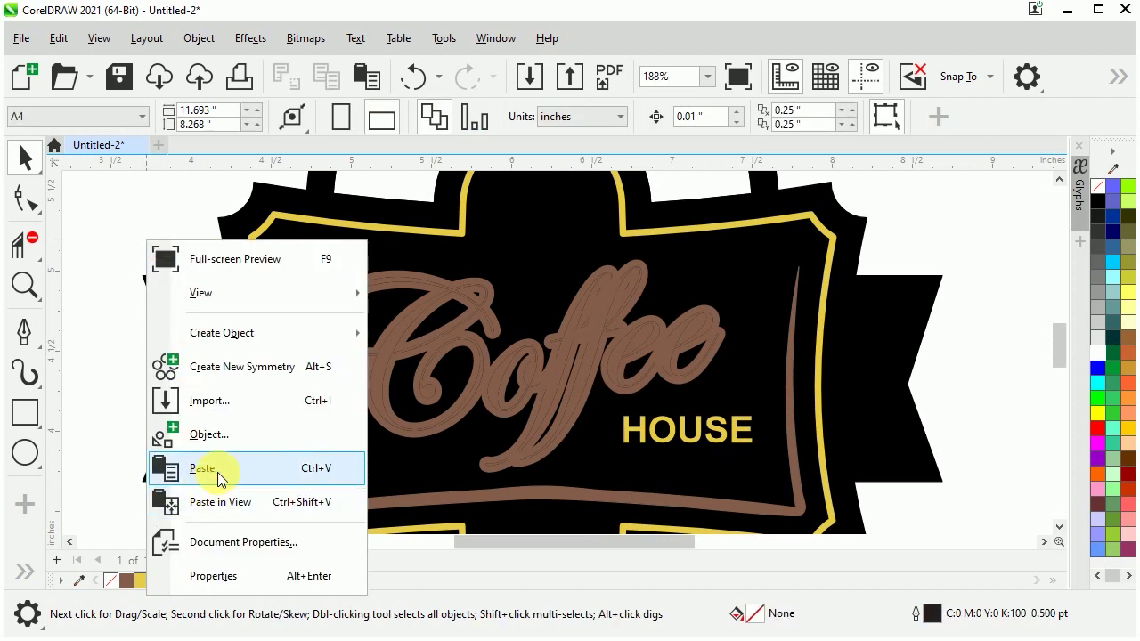
{"action": "left_click", "coordinate": [217, 472]}
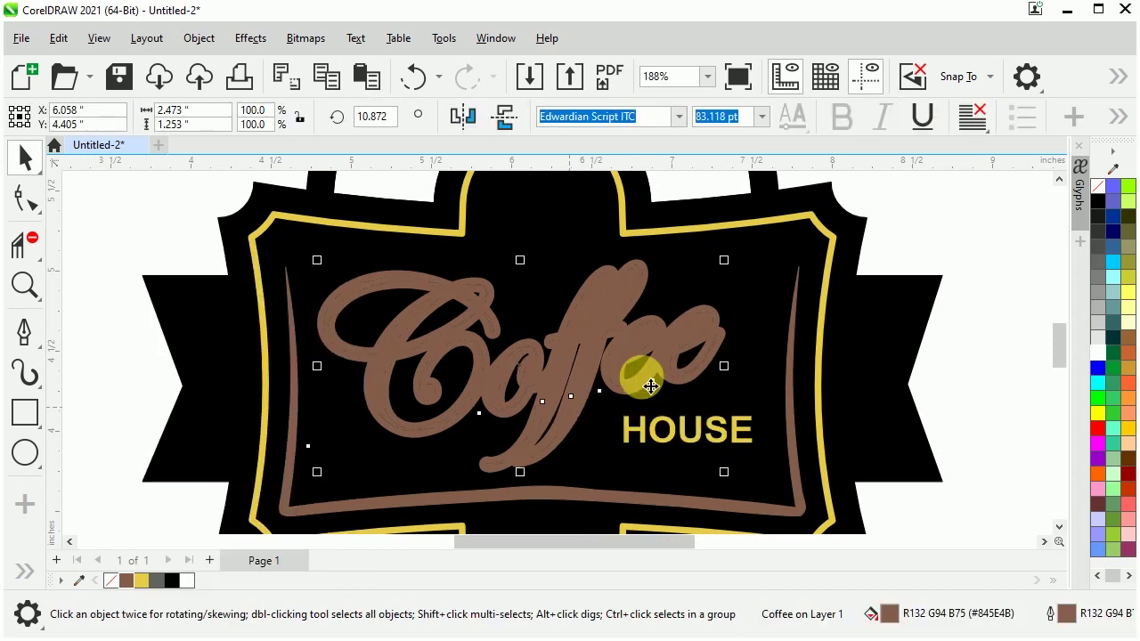
- Offset the pasted "Coffee" slightly up and to the left of the brown one and make its fill and outline black
{"action": "scroll", "coordinate": [646, 381], "scroll_direction": "up", "scroll_amount": 1}
{"action": "scroll", "coordinate": [650, 384], "scroll_direction": "up", "scroll_amount": 1}
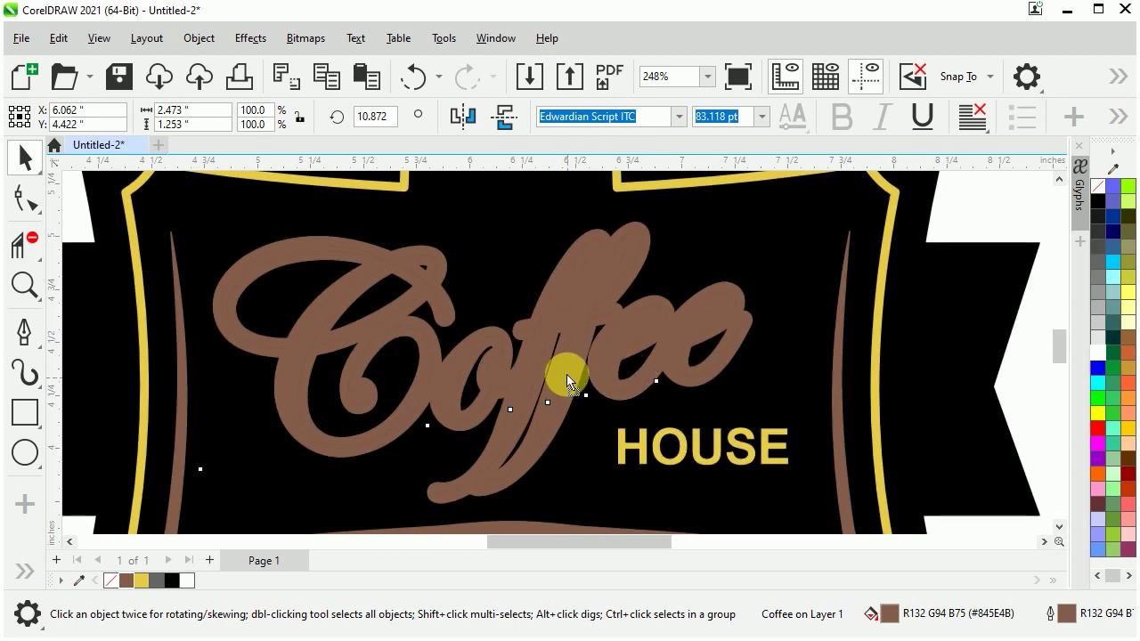
{"action": "left_click", "coordinate": [567, 374]}
{"action": "left_click_drag", "start_coordinate": [567, 370], "coordinate": [570, 389]}
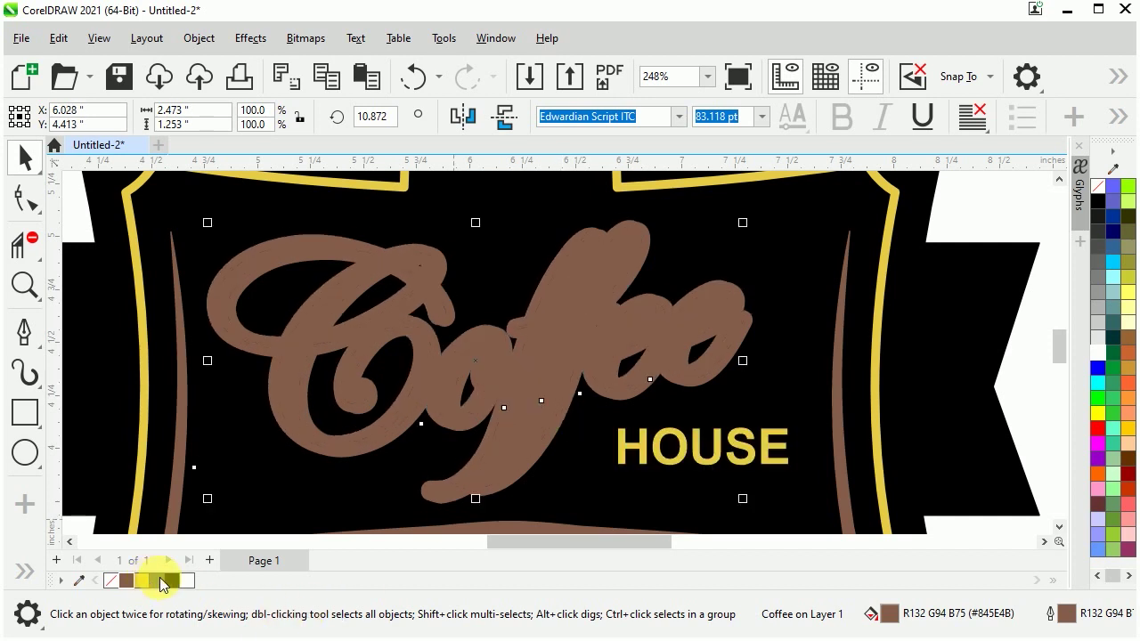
{"action": "left_click", "coordinate": [167, 580]}
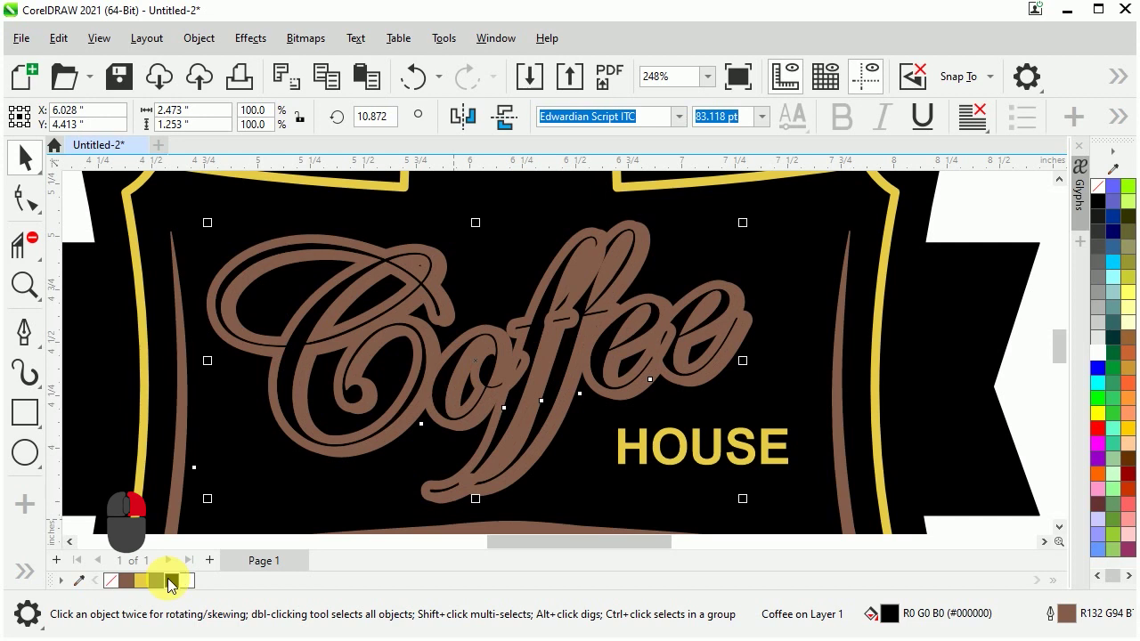
{"action": "right_click", "coordinate": [170, 581]}
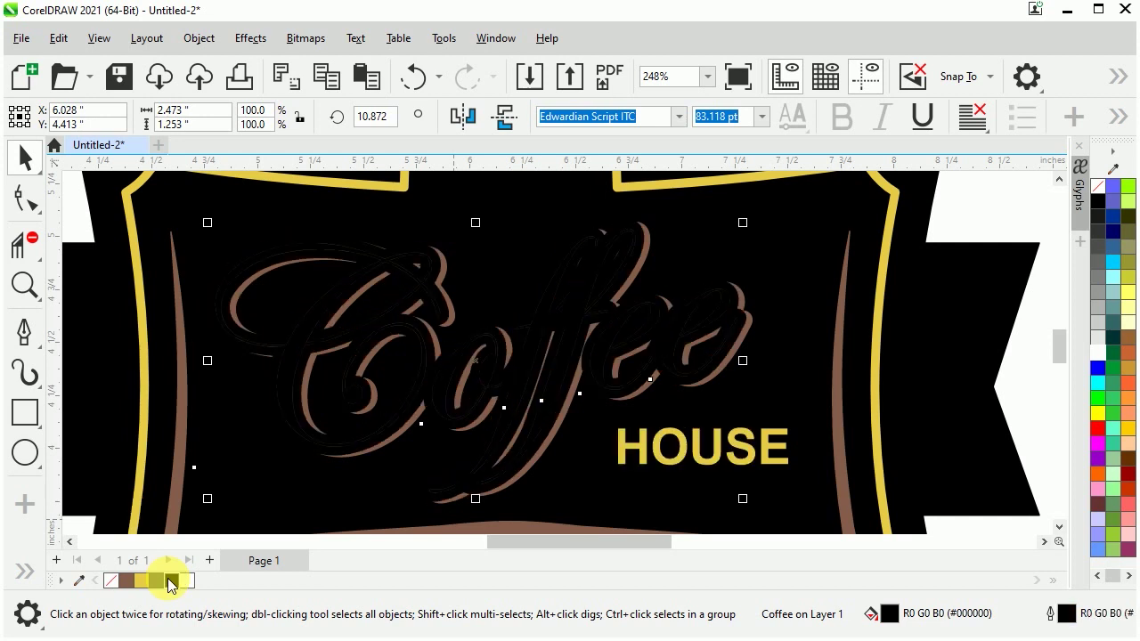
- Copy the black "Coffee" text and paste a duplicate in the same position
{"action": "right_click", "coordinate": [447, 379]}
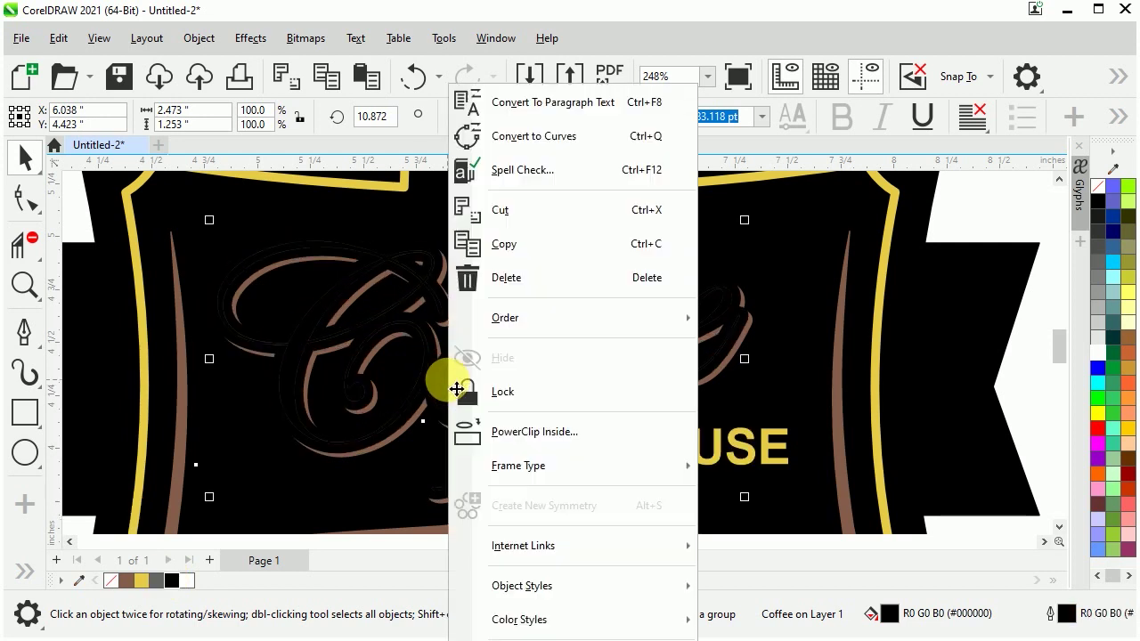
{"action": "left_click", "coordinate": [517, 249]}
{"action": "left_click", "coordinate": [1001, 223]}
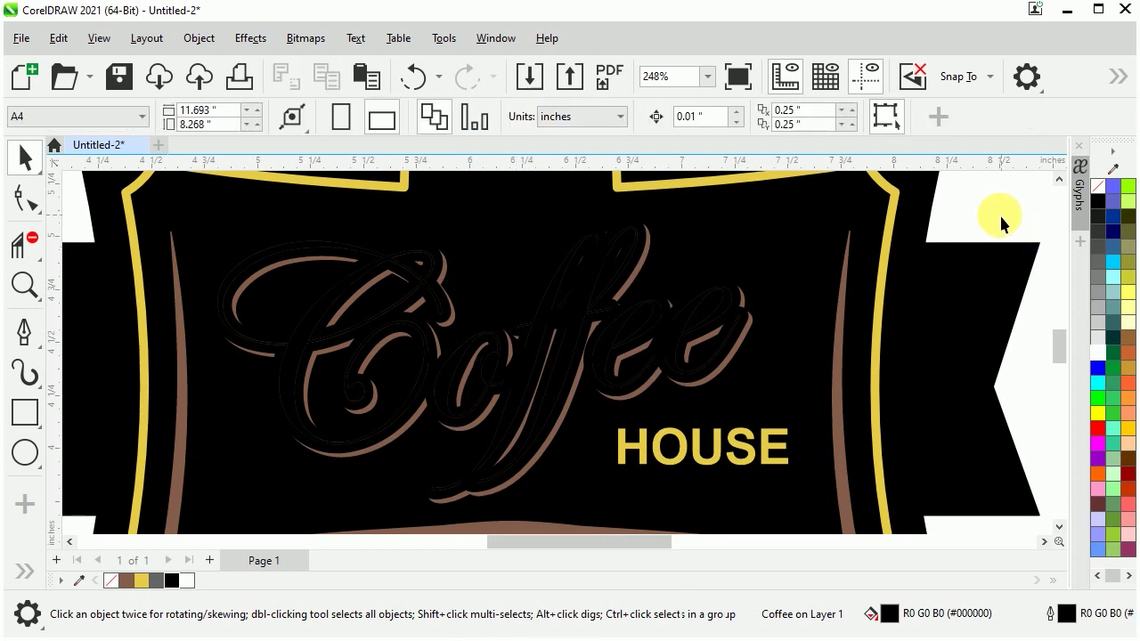
{"action": "right_click", "coordinate": [999, 218]}
{"action": "left_click", "coordinate": [991, 438]}
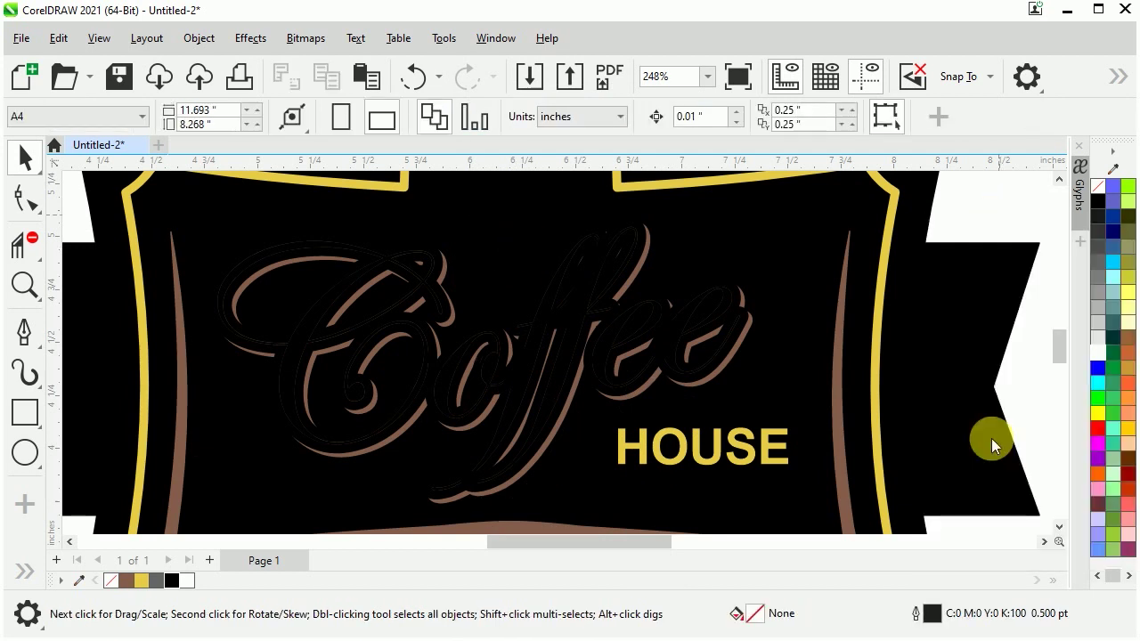
{"action": "key", "text": "ctrl+Page_Down"}
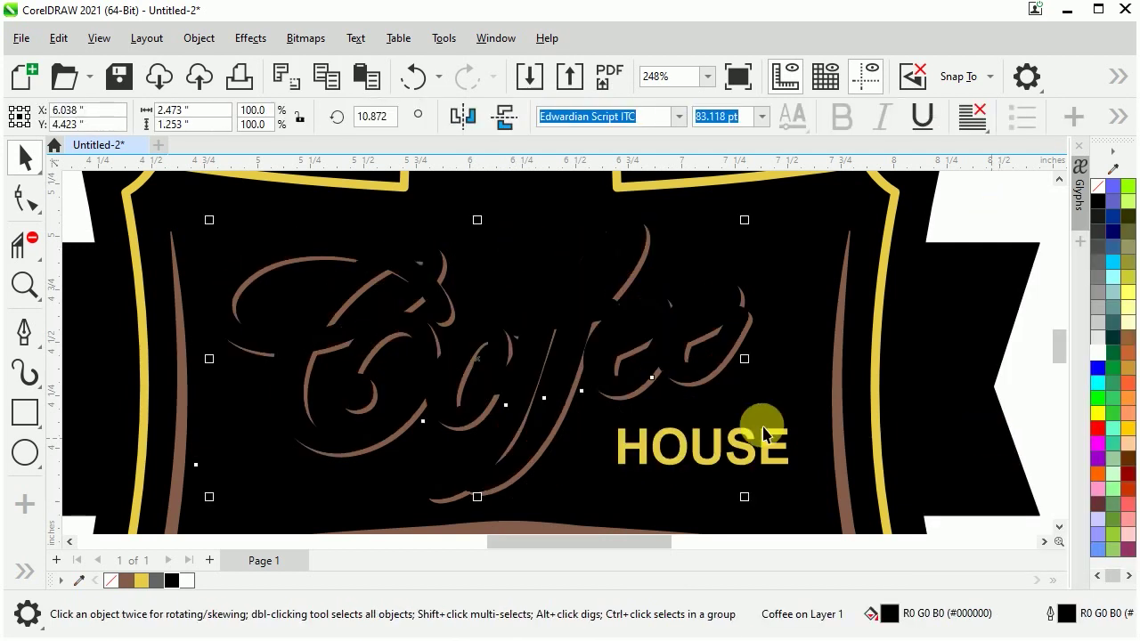
- Fill the newest "Coffee" copy with white and remove its outline
{"action": "left_click", "coordinate": [184, 579]}
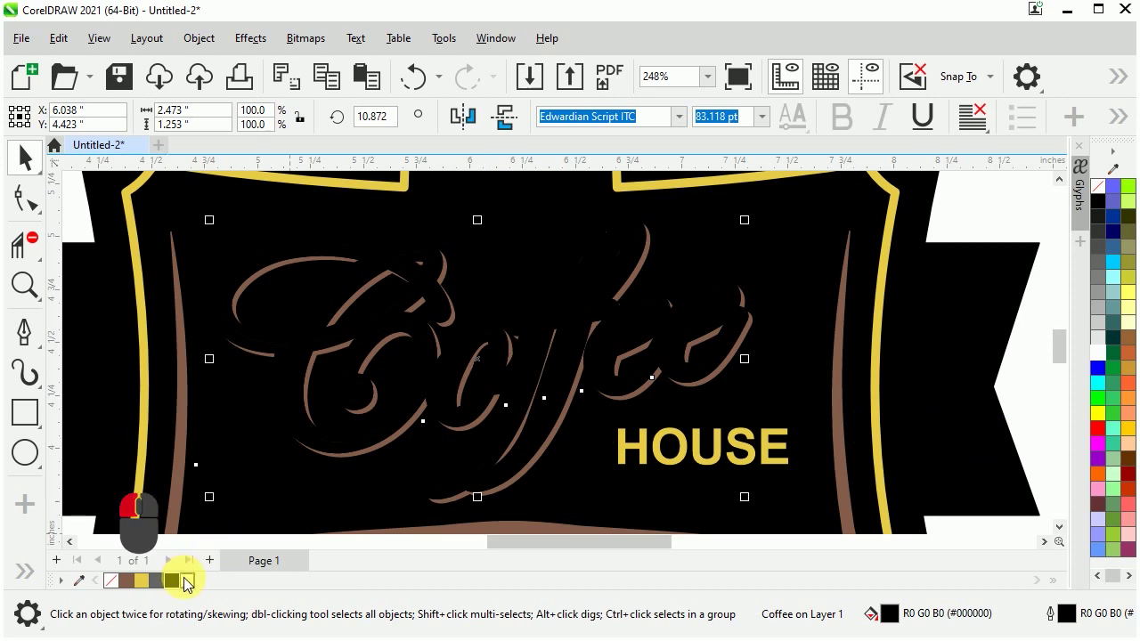
{"action": "right_click", "coordinate": [114, 585]}
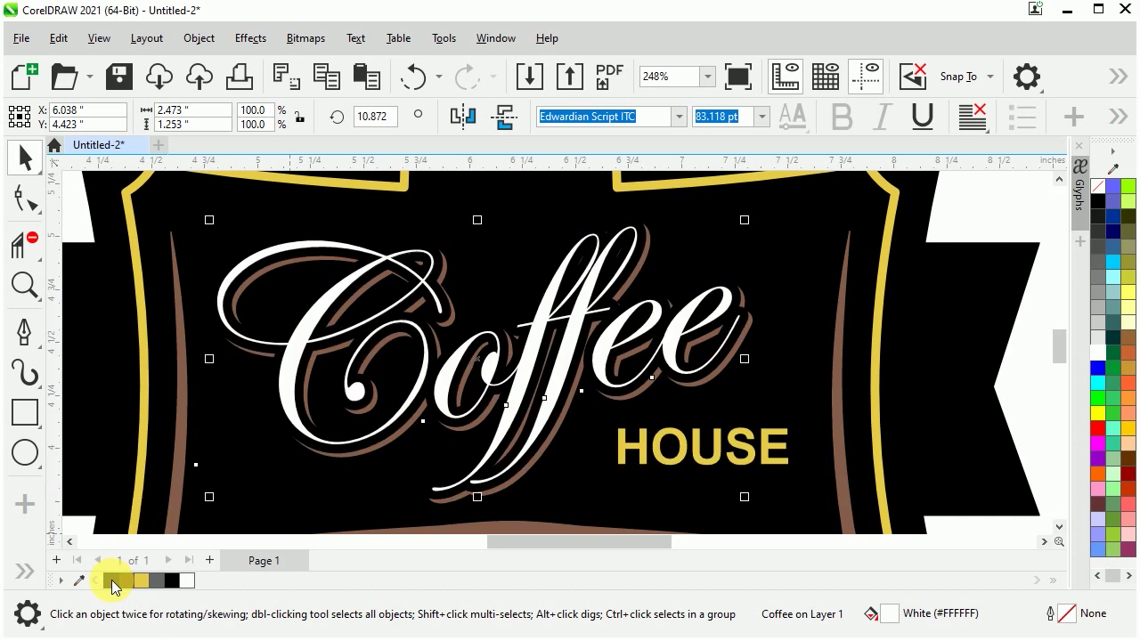
{"action": "key", "text": "Escape"}
- Review the layered "Coffee" lettering and the "HOUSE" text within the whole badge and up close
{"action": "scroll", "coordinate": [598, 348], "scroll_direction": "down", "scroll_amount": 3}
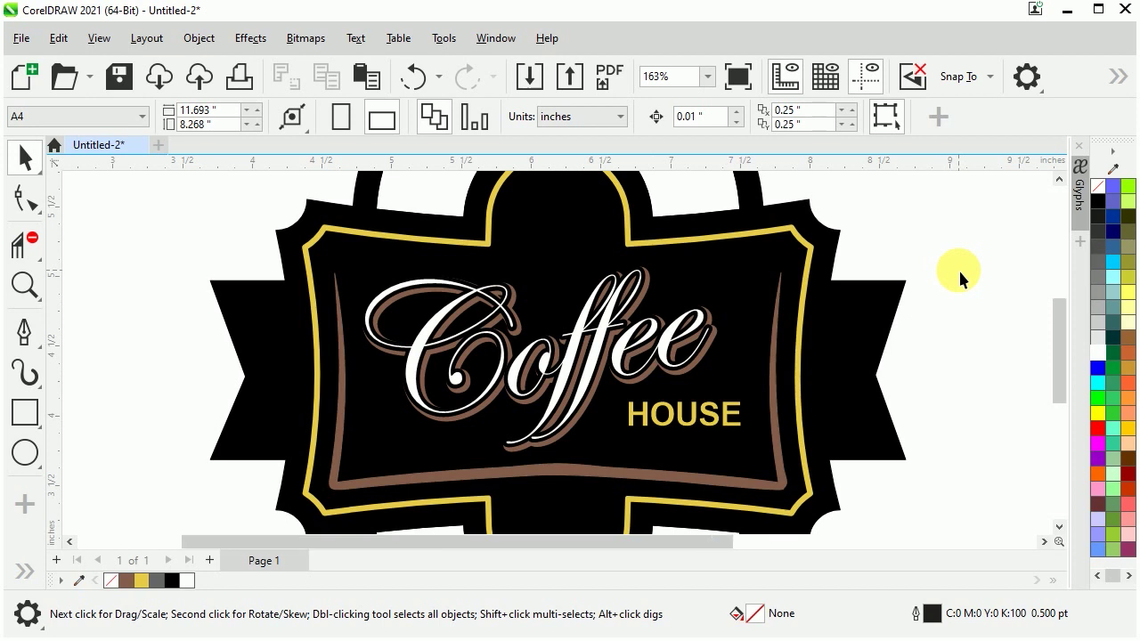
{"action": "scroll", "coordinate": [959, 271], "scroll_direction": "down", "scroll_amount": 5}
{"action": "key", "text": "z"}
{"action": "left_click_drag", "start_coordinate": [594, 184], "coordinate": [965, 510]}
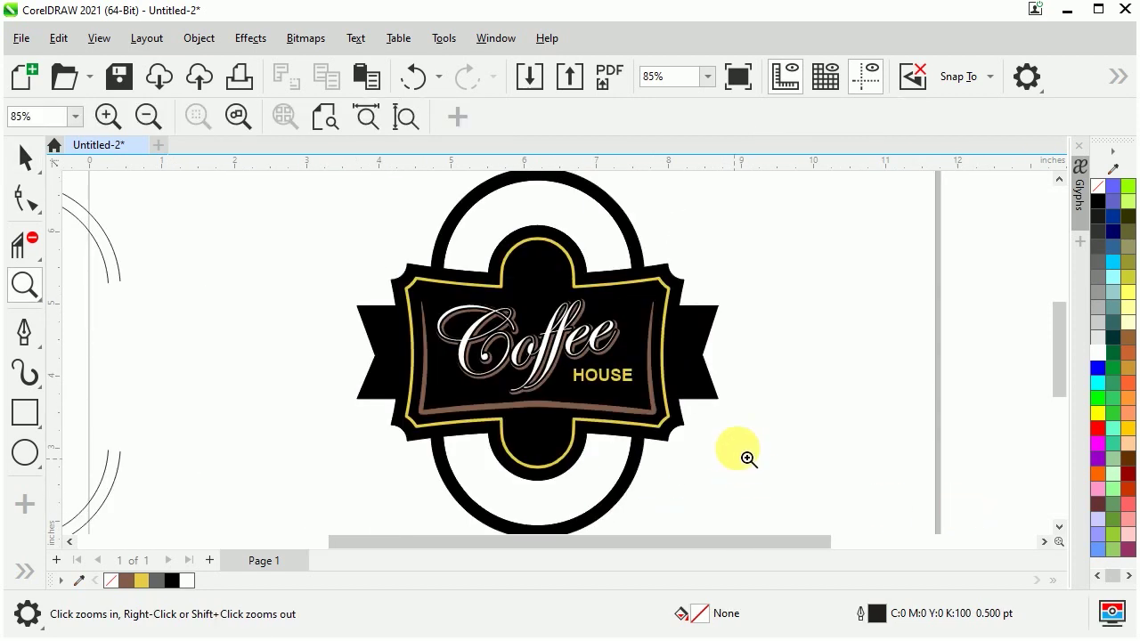
{"action": "left_click", "coordinate": [24, 158]}
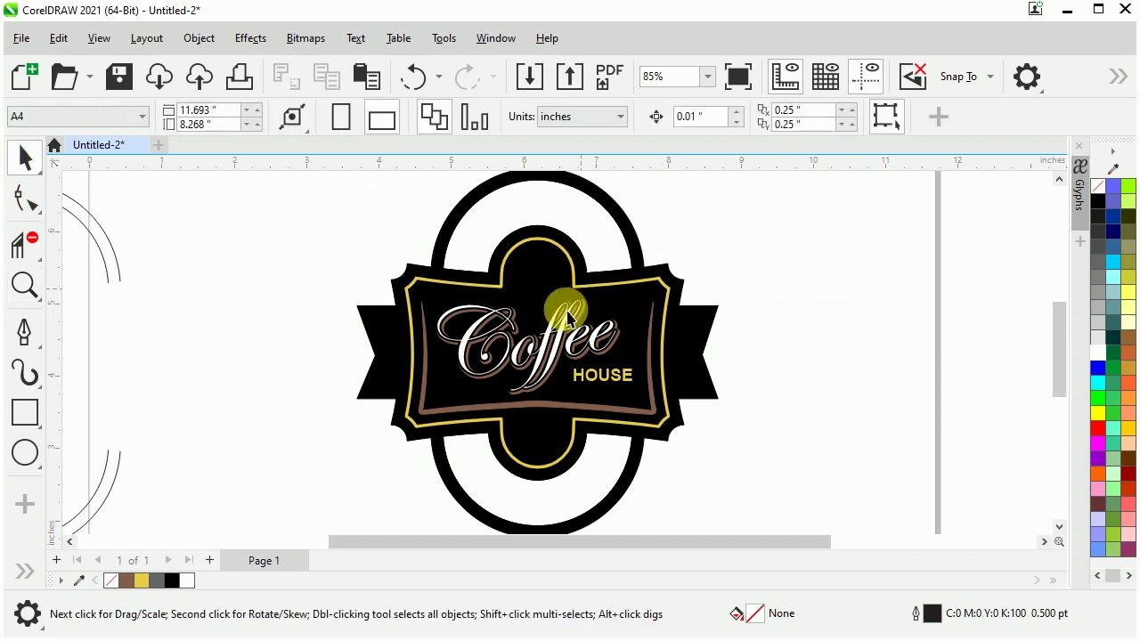
{"action": "scroll", "coordinate": [550, 419], "scroll_direction": "up", "scroll_amount": 3}
{"action": "scroll", "coordinate": [554, 456], "scroll_direction": "up", "scroll_amount": 5}
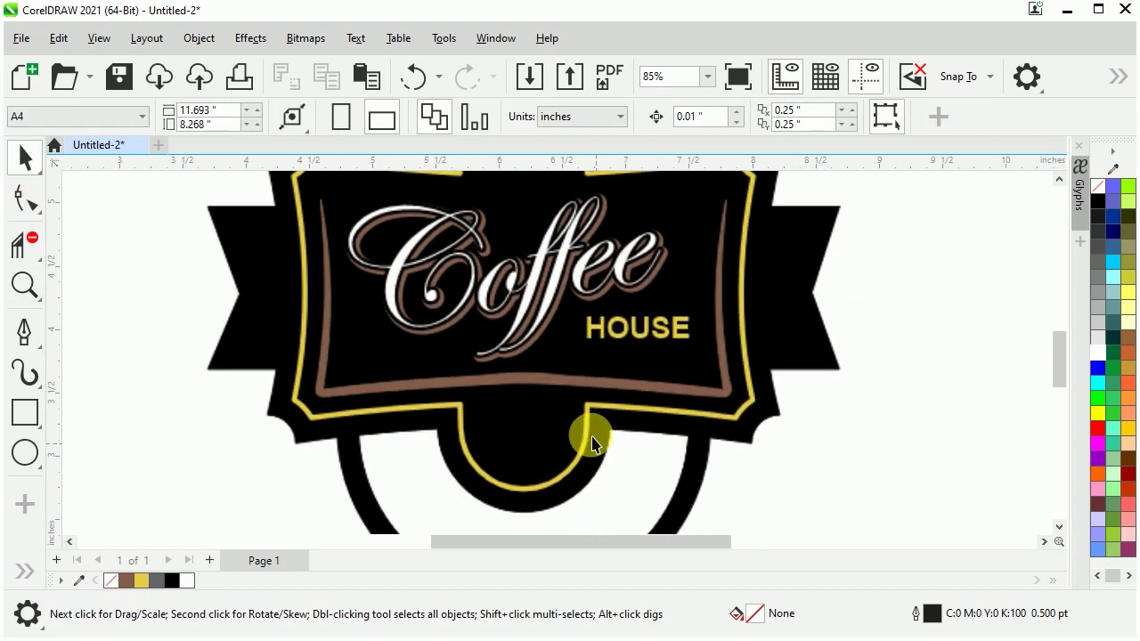
{"action": "scroll", "coordinate": [481, 463], "scroll_direction": "down", "scroll_amount": 1}
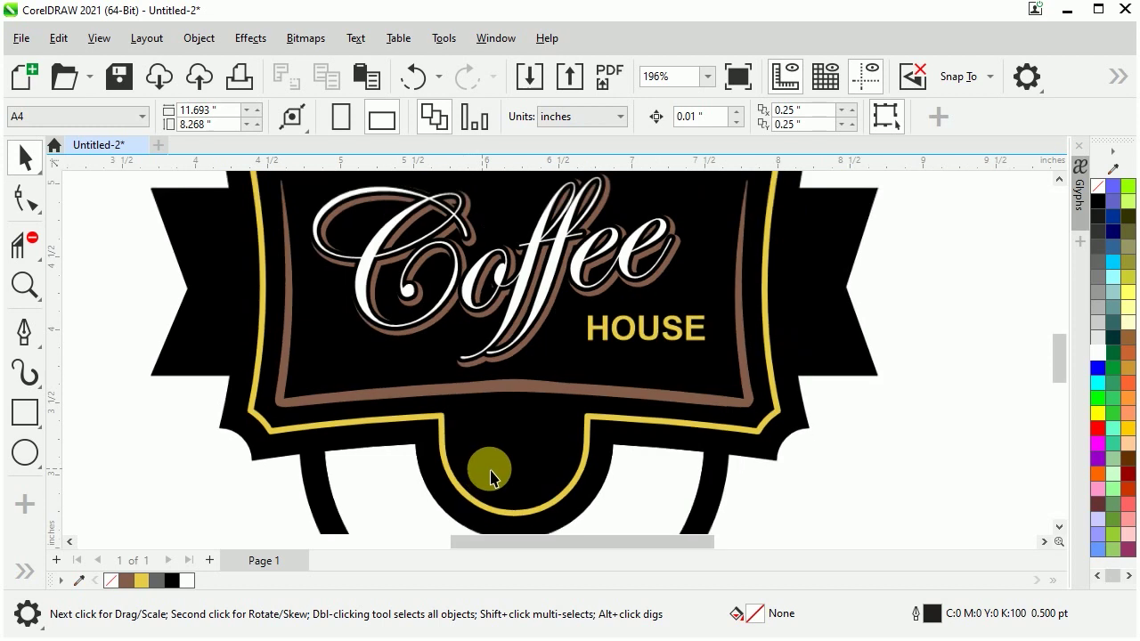
{"action": "left_click", "coordinate": [1059, 179]}
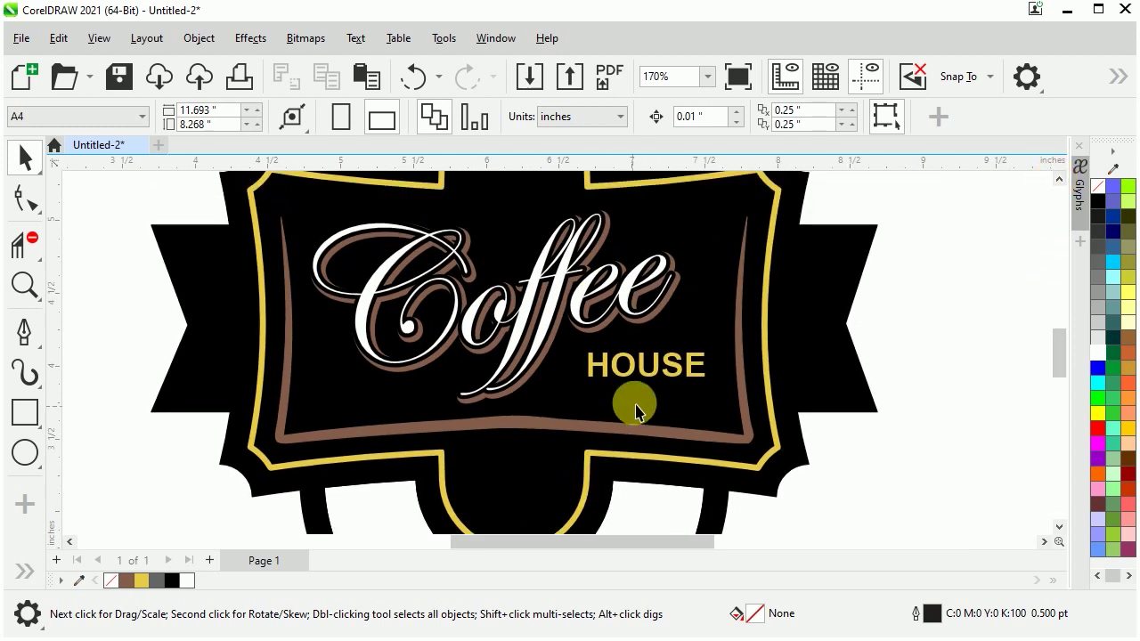
- Copy the gold "HOUSE" text, paste a duplicate and place it within the opening of the lower arch
{"action": "left_click", "coordinate": [635, 368]}
{"action": "right_click", "coordinate": [635, 373]}
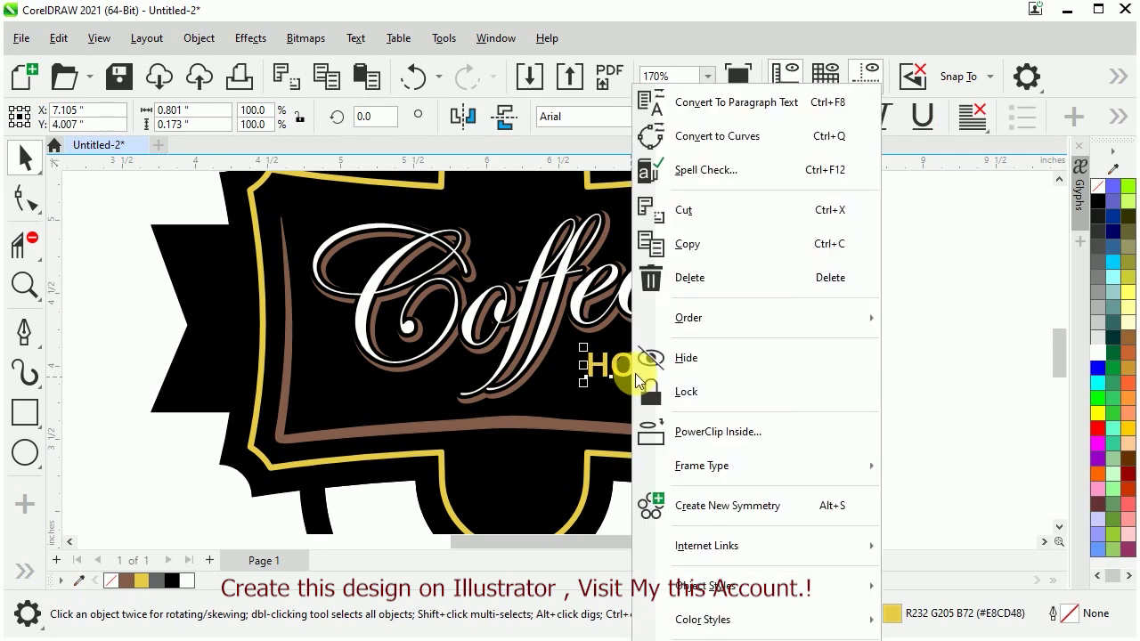
{"action": "left_click", "coordinate": [712, 239]}
{"action": "left_click", "coordinate": [903, 307]}
{"action": "right_click", "coordinate": [903, 308]}
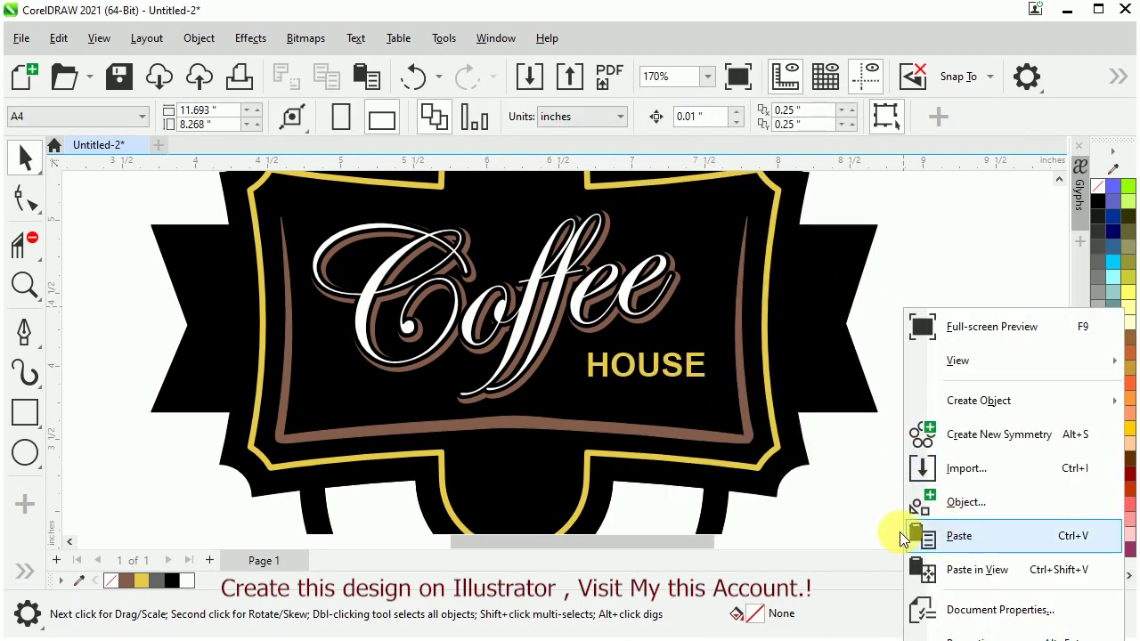
{"action": "left_click", "coordinate": [950, 537]}
{"action": "left_click_drag", "start_coordinate": [645, 381], "coordinate": [518, 465]}
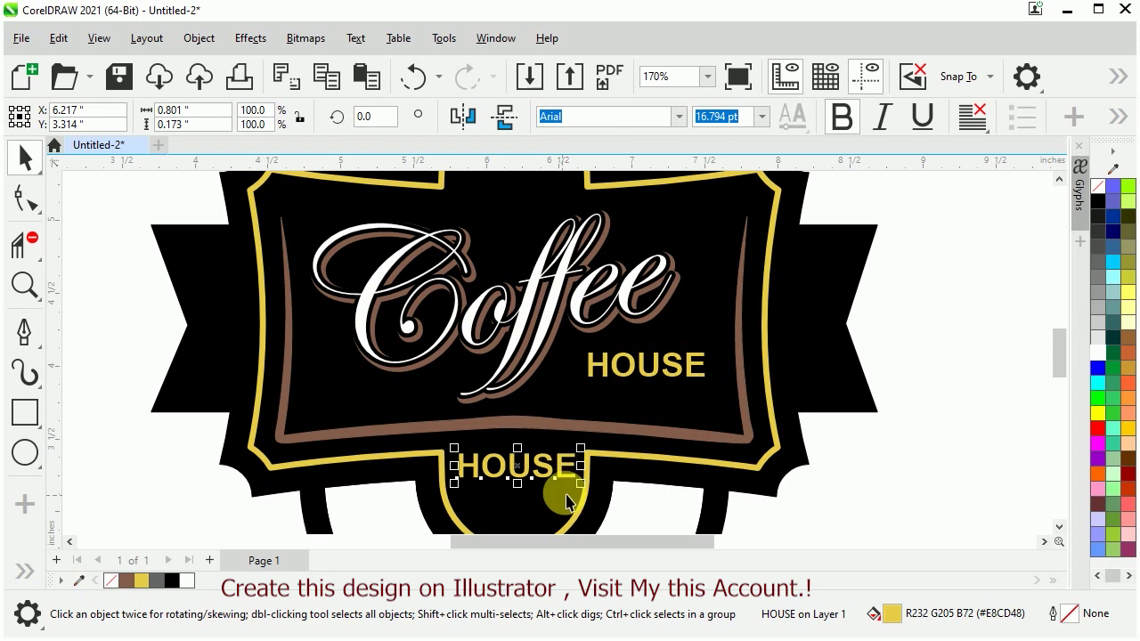
- Set the copied "HOUSE" text in the lower arch to 8 pt and change its wording to "Since"
{"action": "scroll", "coordinate": [522, 490], "scroll_direction": "up", "scroll_amount": 3}
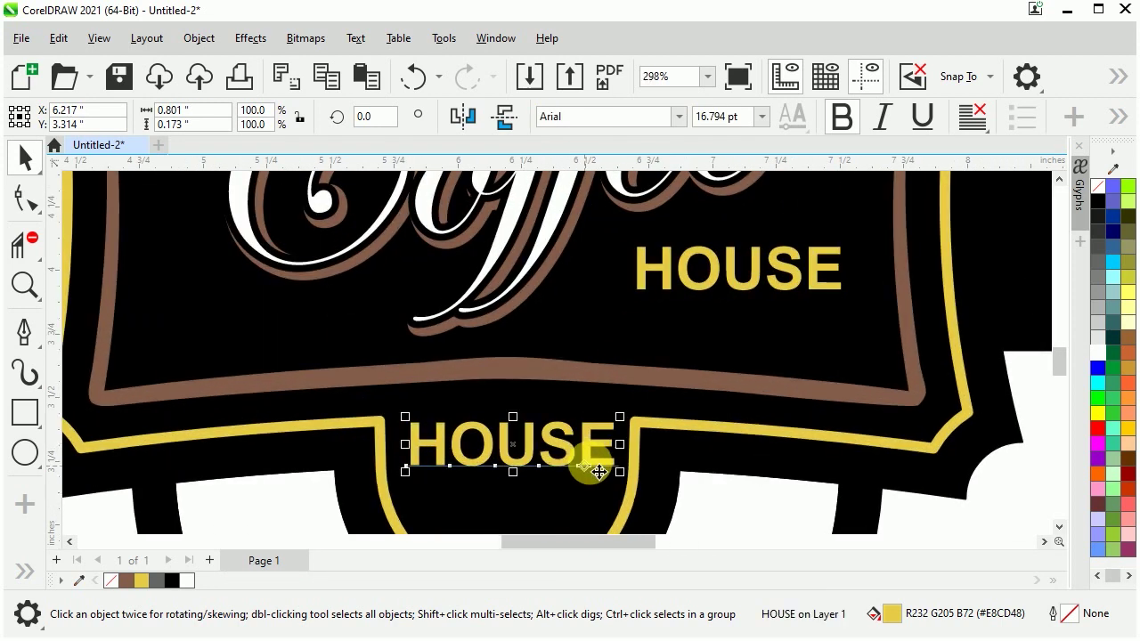
{"action": "left_click", "coordinate": [757, 118]}
{"action": "left_click", "coordinate": [753, 173]}
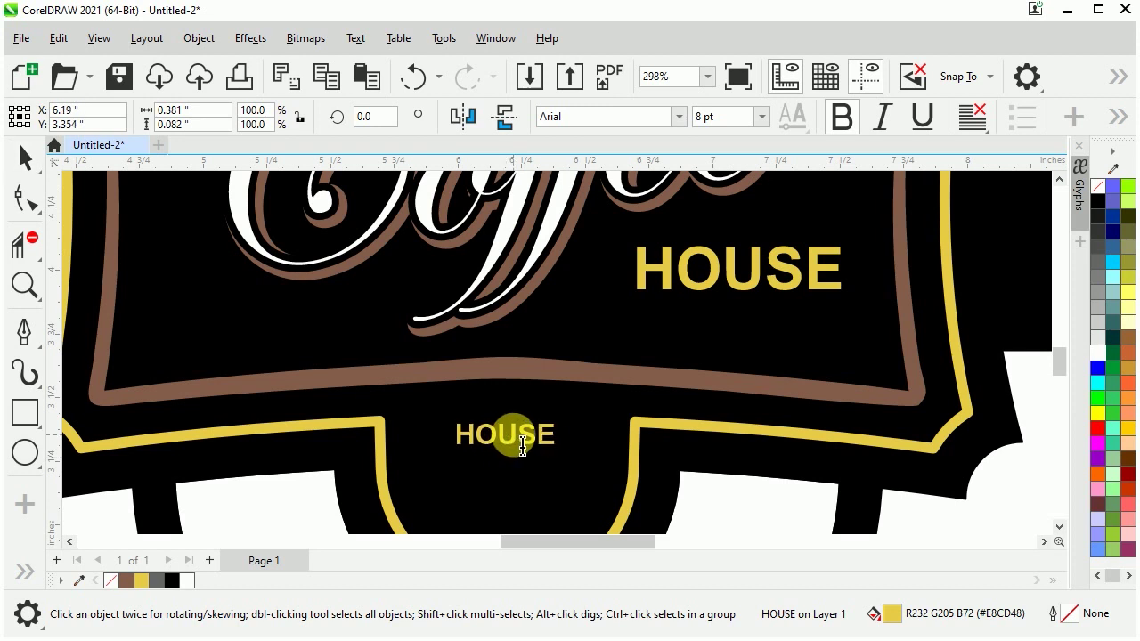
{"action": "double_click", "coordinate": [514, 436]}
{"action": "key", "text": "ctrl+a"}
{"action": "key", "text": "BackSpace"}
{"action": "type", "text": "Sin"}
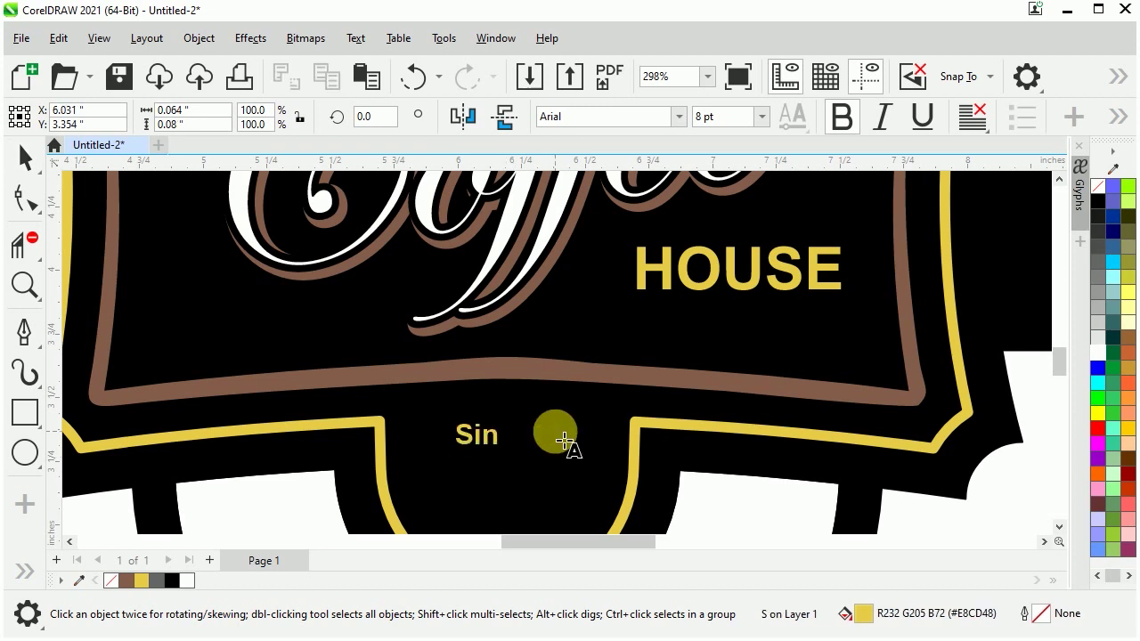
- Duplicate the "Since" text directly below itself and change the copy's wording to "1865"
{"action": "left_click", "coordinate": [31, 158]}
{"action": "left_click_drag", "start_coordinate": [499, 437], "coordinate": [513, 470]}
{"action": "double_click", "coordinate": [509, 476]}
{"action": "key", "text": "ctrl+a"}
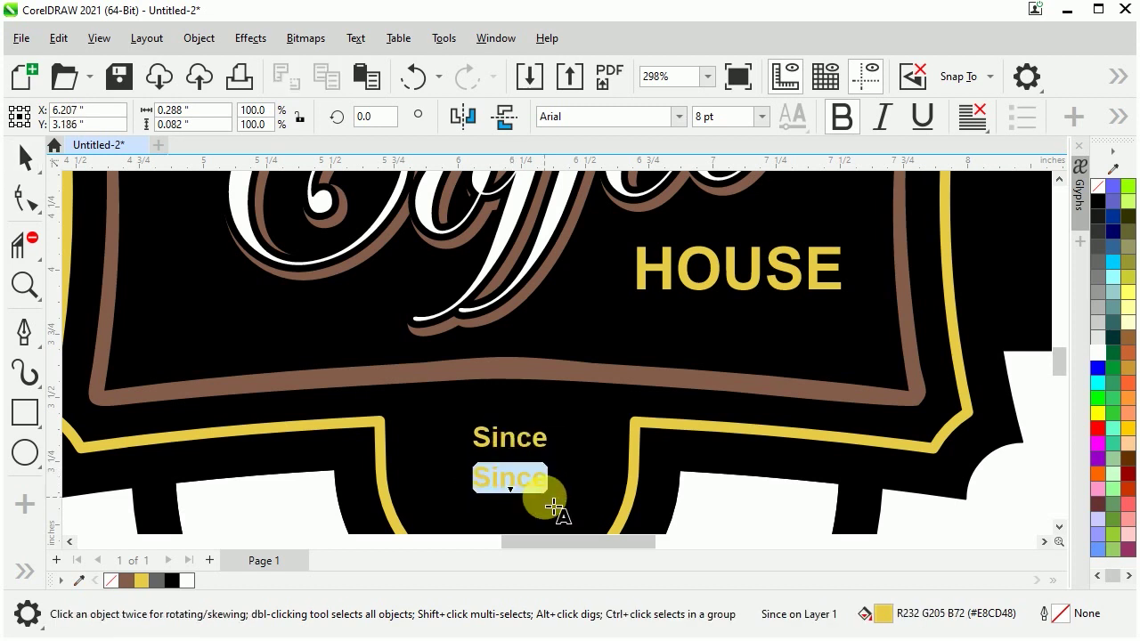
{"action": "type", "text": "1"}
- Enlarge the "1865" text to about 15 pt and centre it beneath "Since"
{"action": "left_click", "coordinate": [26, 158]}
{"action": "left_click_drag", "start_coordinate": [540, 456], "coordinate": [568, 452]}
{"action": "left_click_drag", "start_coordinate": [517, 483], "coordinate": [523, 484]}
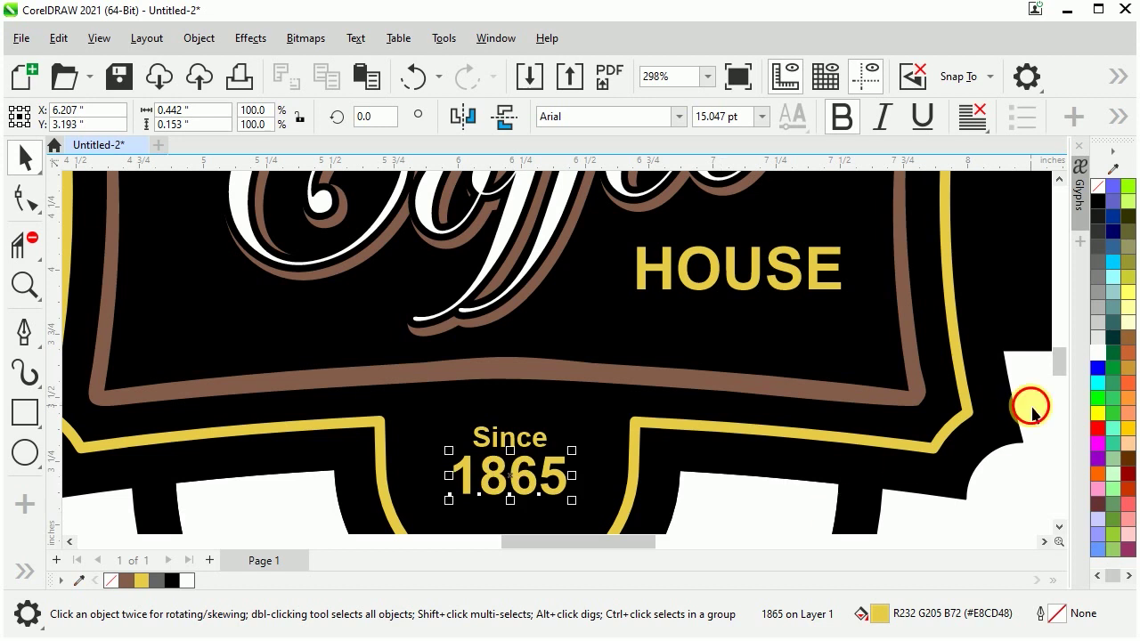
{"action": "left_click", "coordinate": [1005, 428]}
- Draw a circle about 0.58 inch across above the "Coffee" lettering and centre it inside the upper gold arch
{"action": "scroll", "coordinate": [445, 419], "scroll_direction": "down", "scroll_amount": 2}
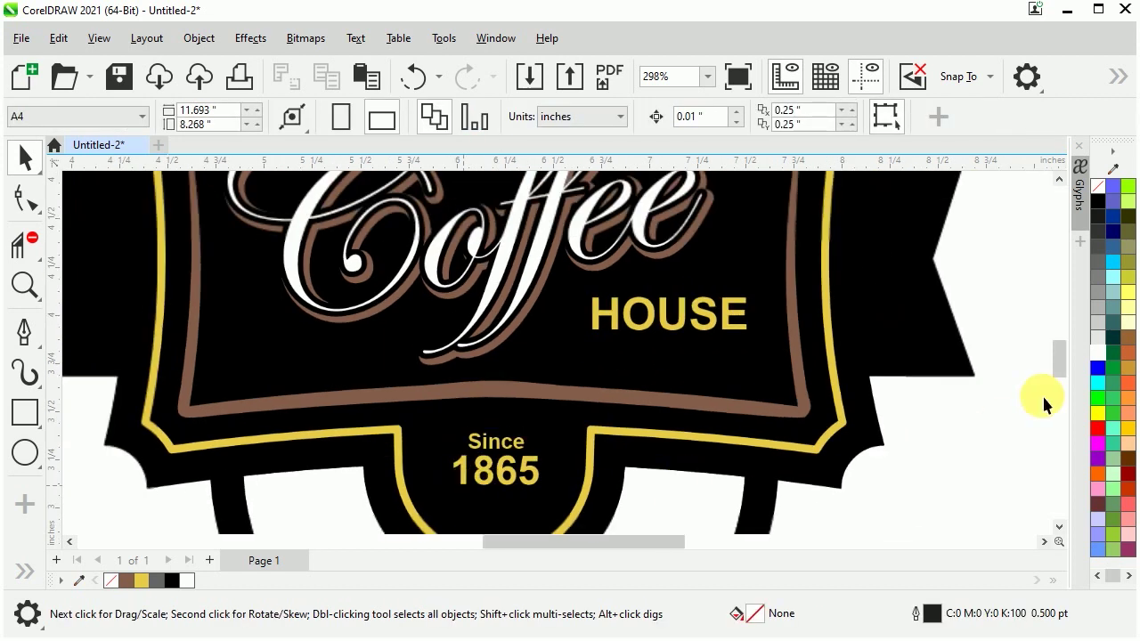
{"action": "left_click", "coordinate": [1059, 181]}
{"action": "left_click", "coordinate": [1059, 180]}
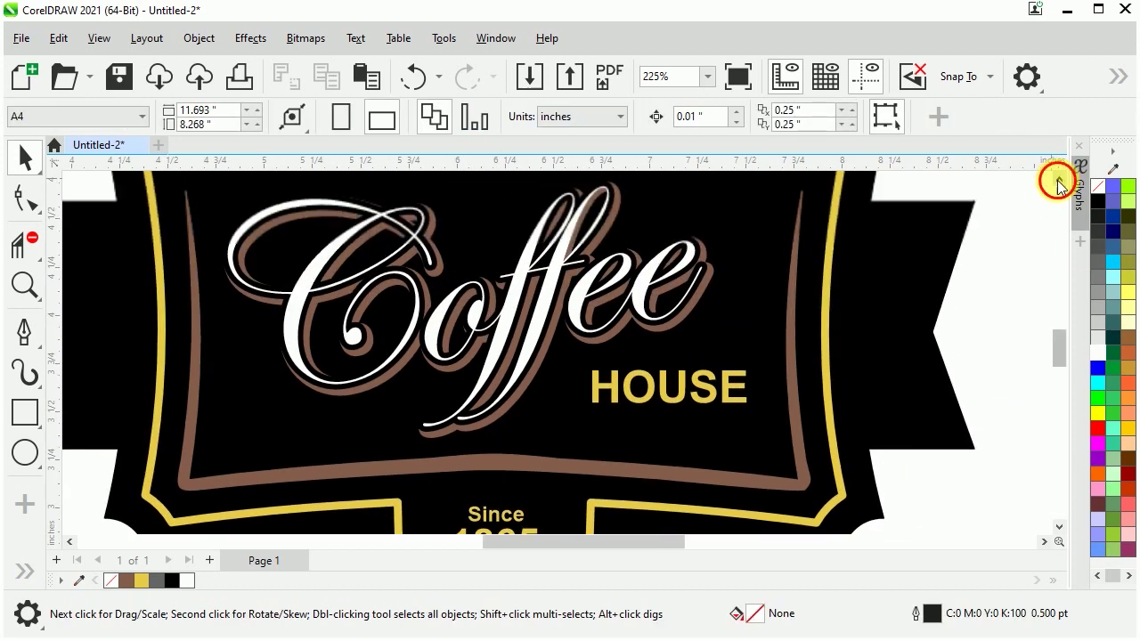
{"action": "left_click", "coordinate": [1059, 181]}
{"action": "left_click", "coordinate": [1059, 181]}
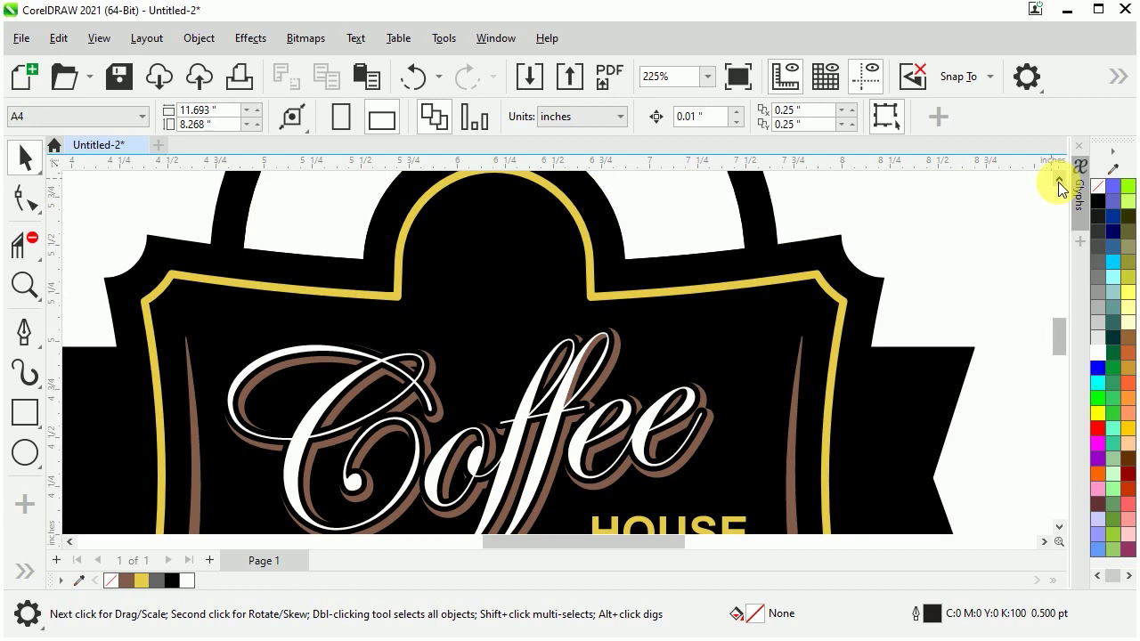
{"action": "left_click", "coordinate": [1059, 181]}
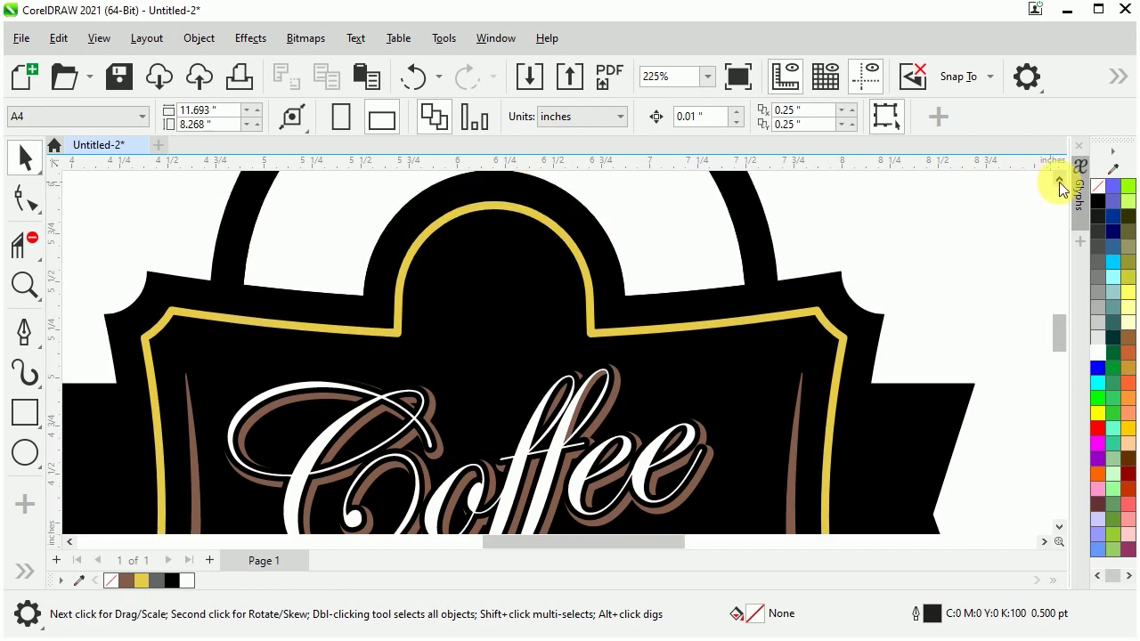
{"action": "left_click", "coordinate": [23, 454]}
{"action": "left_click_drag", "start_coordinate": [444, 264], "coordinate": [542, 386]}
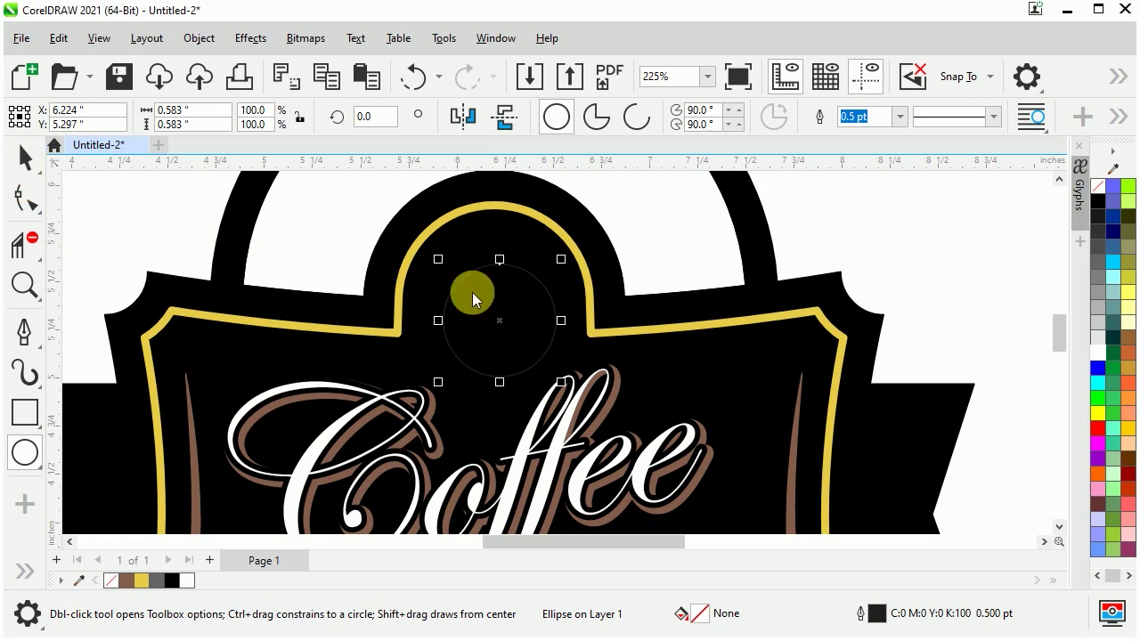
{"action": "key", "text": "space"}
{"action": "left_click_drag", "start_coordinate": [499, 322], "coordinate": [492, 300]}
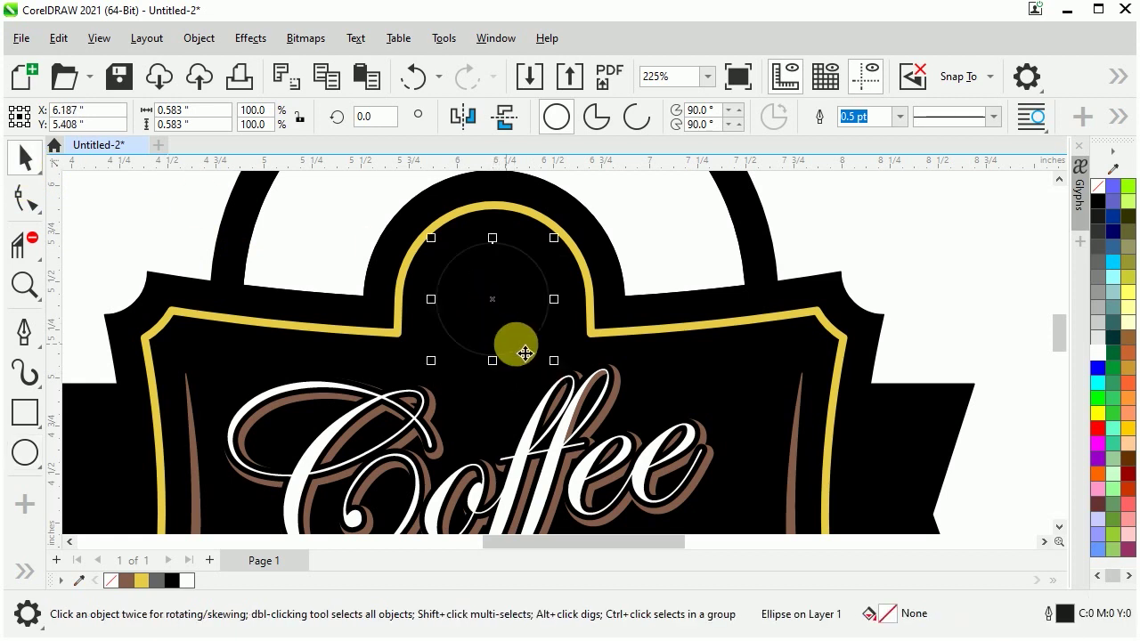
- Give the circle in the upper arch a 4 pt outline in the gold document color
{"action": "left_click", "coordinate": [899, 117]}
{"action": "left_click", "coordinate": [869, 249]}
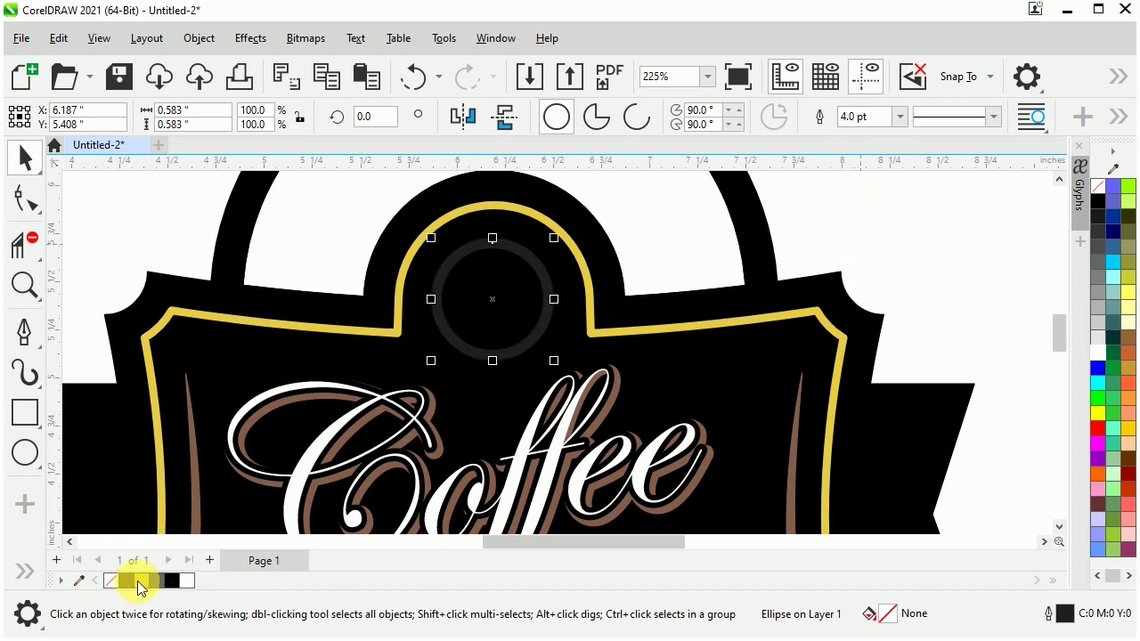
{"action": "right_click", "coordinate": [141, 581]}
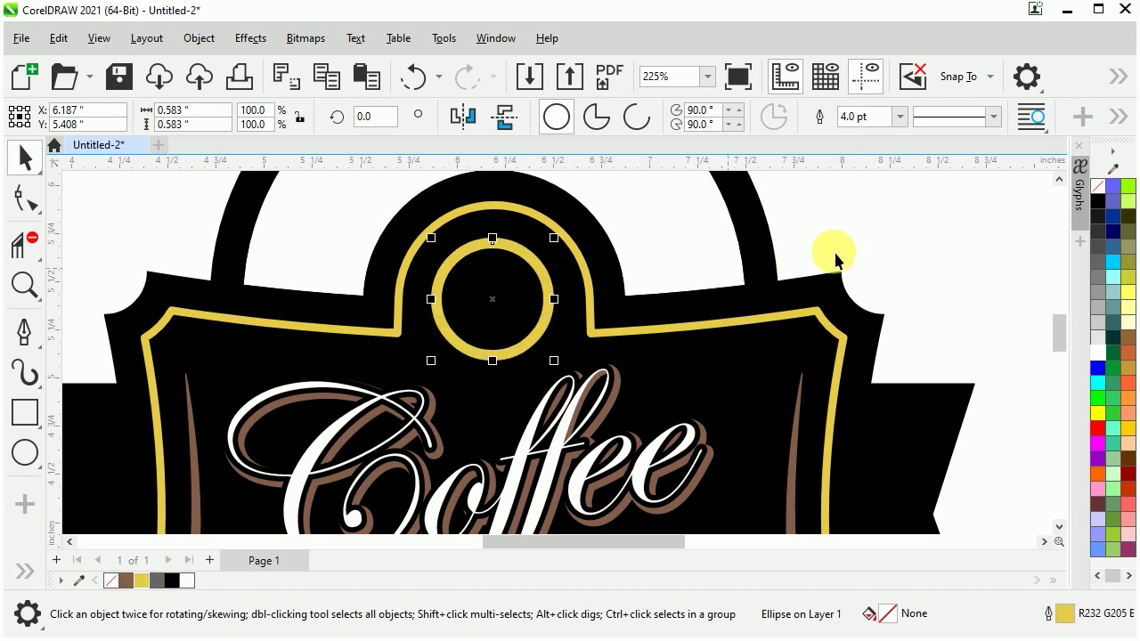
{"action": "key", "text": "Escape"}
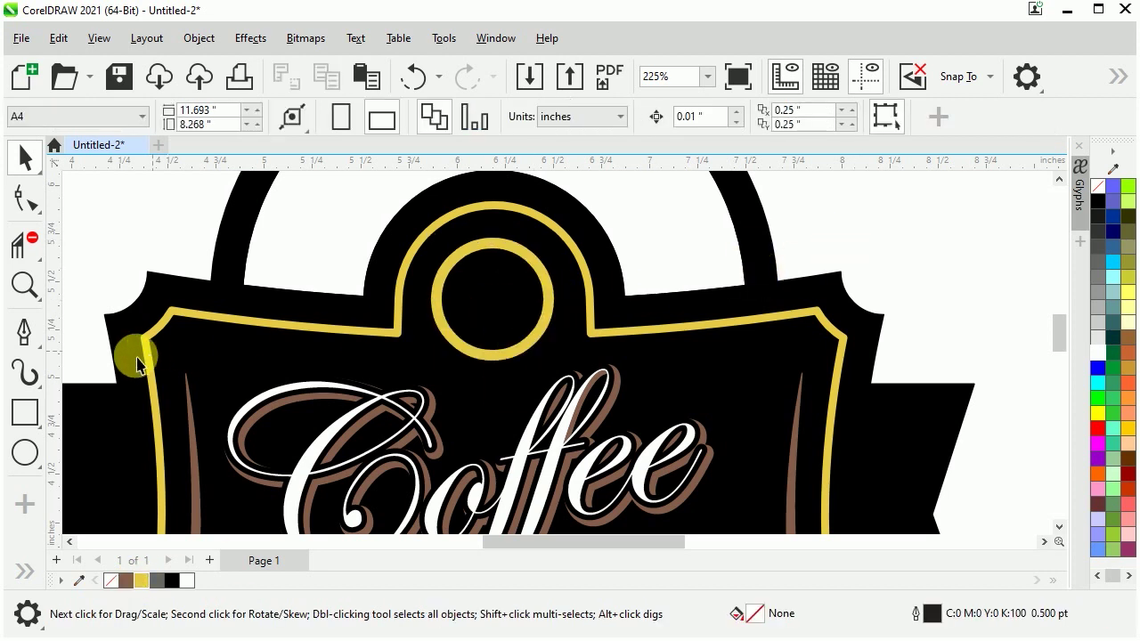
- Draw a vertical ellipse about 0.25 by 0.42 inch centred in the gold circle and Smart Fill the area between them
{"action": "left_click", "coordinate": [25, 453]}
{"action": "left_click_drag", "start_coordinate": [493, 274], "coordinate": [527, 349]}
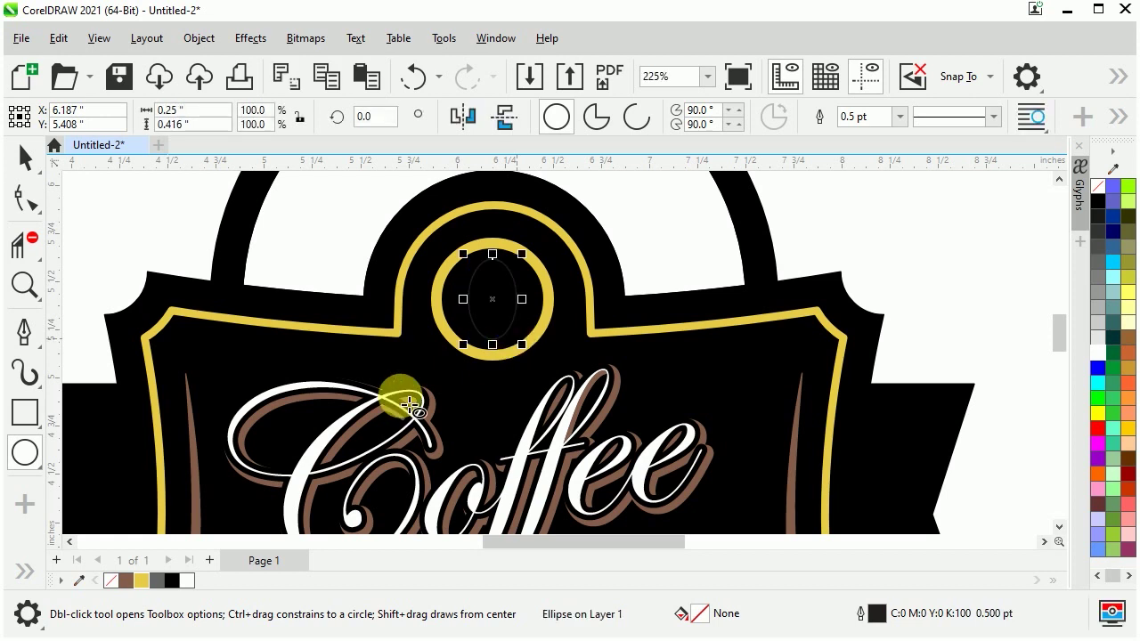
{"action": "left_click", "coordinate": [80, 572]}
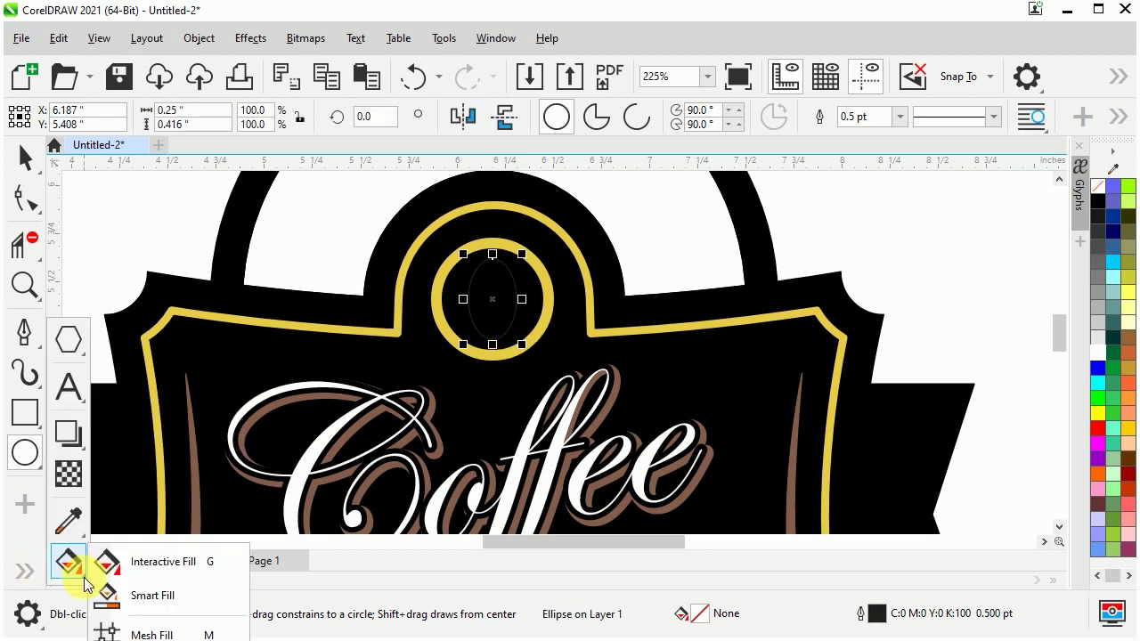
{"action": "left_click", "coordinate": [125, 593]}
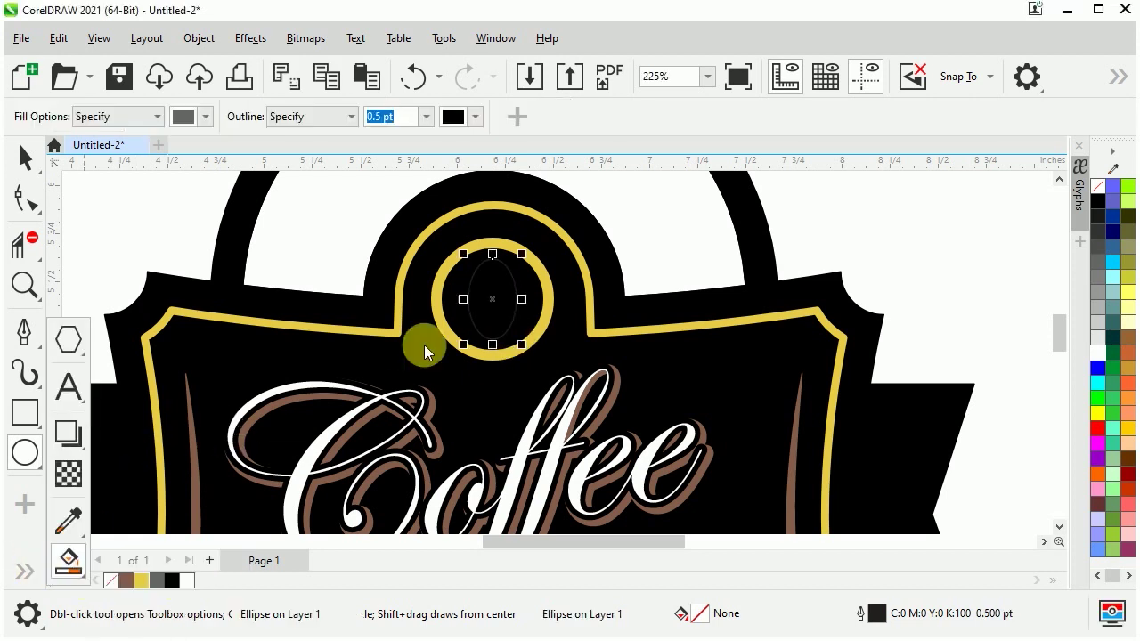
{"action": "left_click", "coordinate": [456, 270]}
{"action": "left_click", "coordinate": [27, 159]}
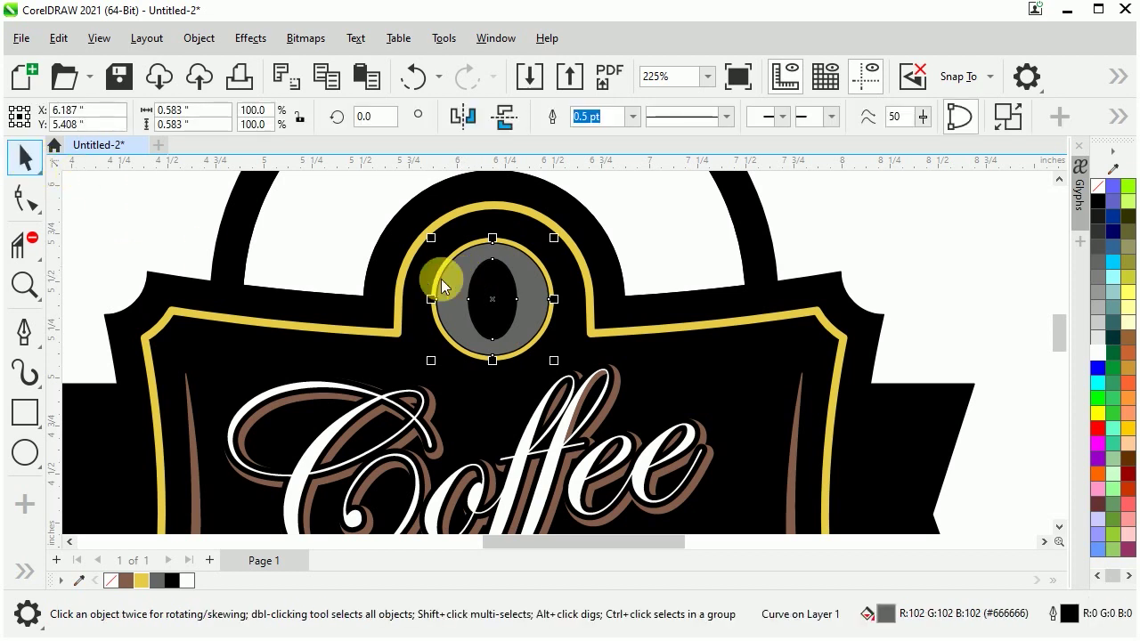
- Delete the vertical ellipse at the centre of the gold circle
{"action": "left_click", "coordinate": [496, 283]}
{"action": "right_click", "coordinate": [499, 284]}
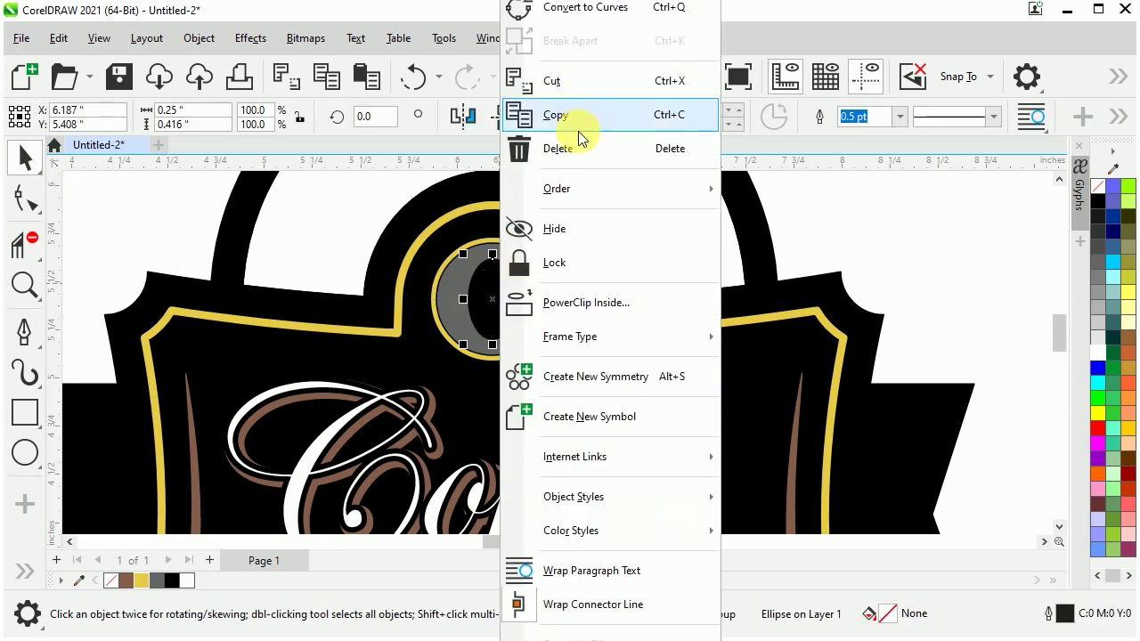
{"action": "left_click", "coordinate": [580, 150]}
- Shrink the grey filled shape to about 0.44 inch across, with a gold fill and no outline
{"action": "left_click", "coordinate": [533, 296]}
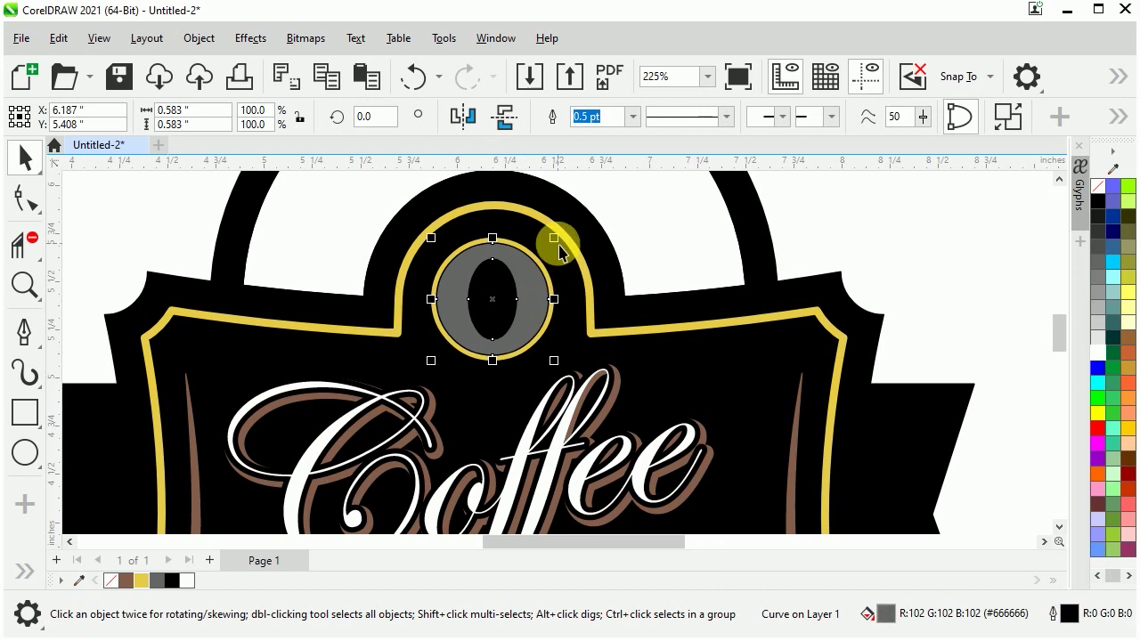
{"action": "mouse_move", "coordinate": [559, 242]}
{"action": "left_mouse_down"}
{"action": "mouse_move", "coordinate": [541, 257]}
{"action": "mouse_move", "coordinate": [550, 259]}
{"action": "left_mouse_up"}
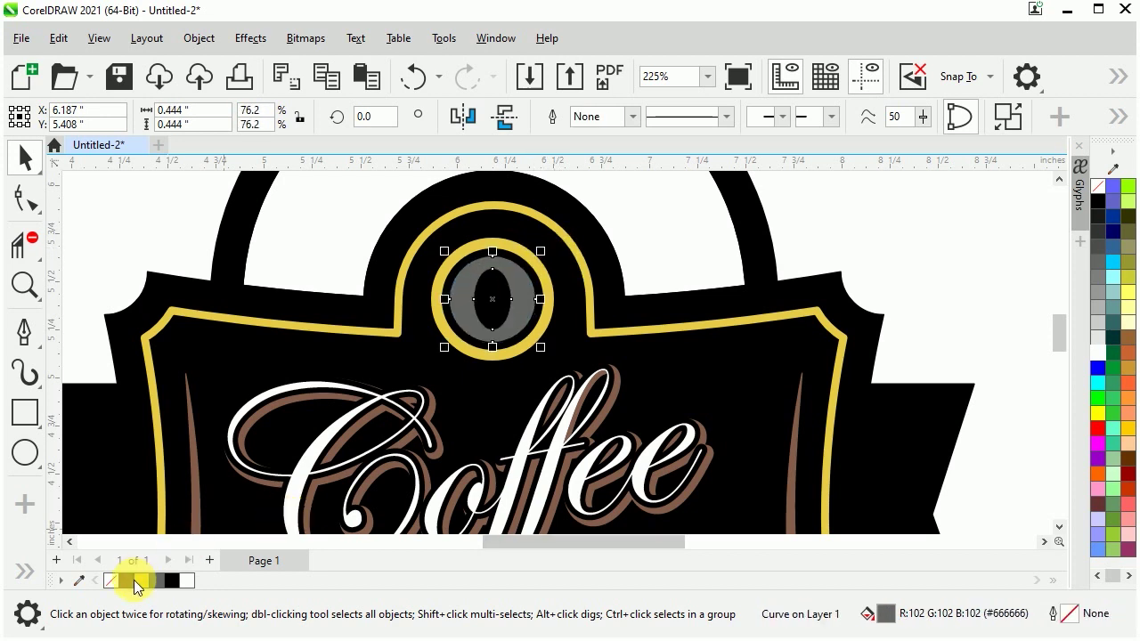
{"action": "left_click", "coordinate": [129, 581]}
{"action": "left_click", "coordinate": [143, 581]}
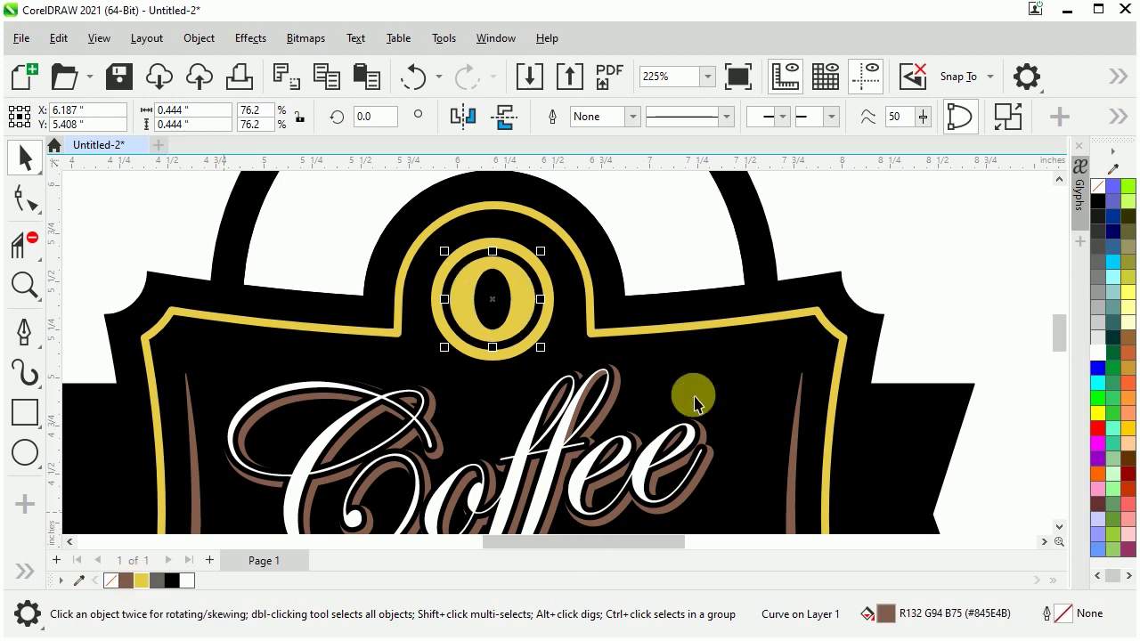
{"action": "left_click", "coordinate": [848, 193]}
- Draw an S-shaped curve about 0.25 inch tall down the middle of the black oval with the Pen tool
{"action": "left_click", "coordinate": [24, 330]}
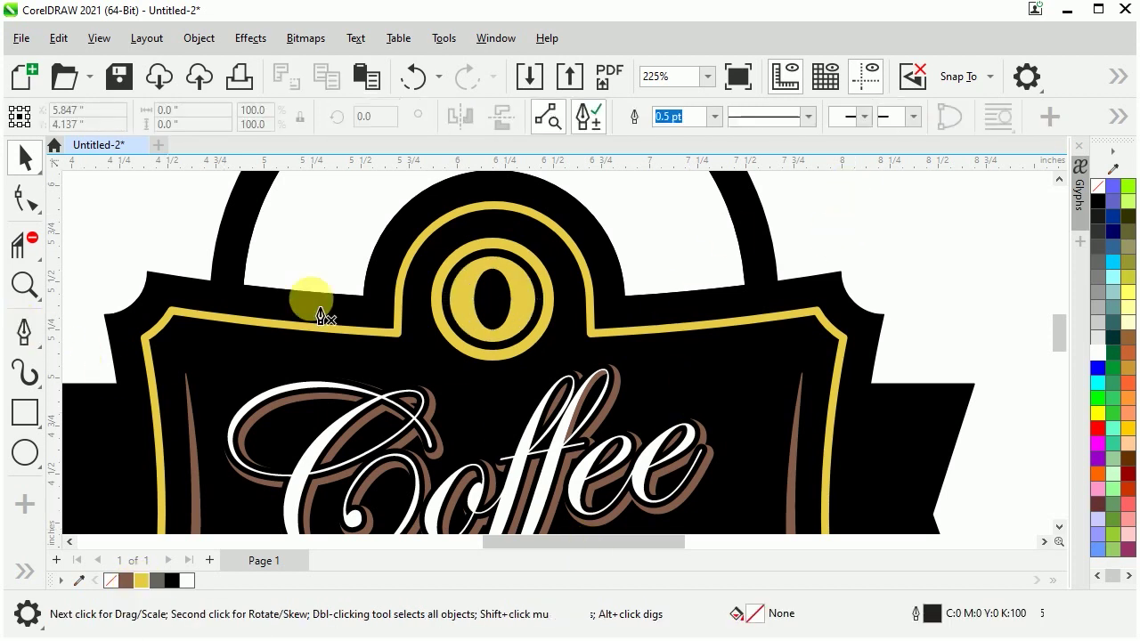
{"action": "scroll", "coordinate": [524, 294], "scroll_direction": "up", "scroll_amount": 3}
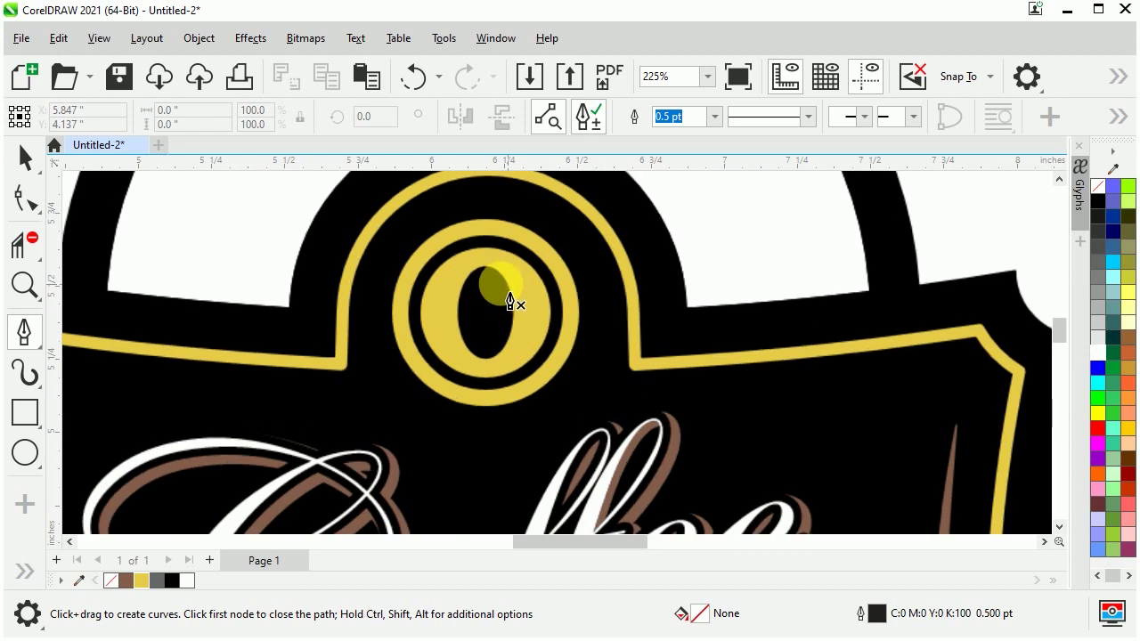
{"action": "scroll", "coordinate": [508, 305], "scroll_direction": "up", "scroll_amount": 1}
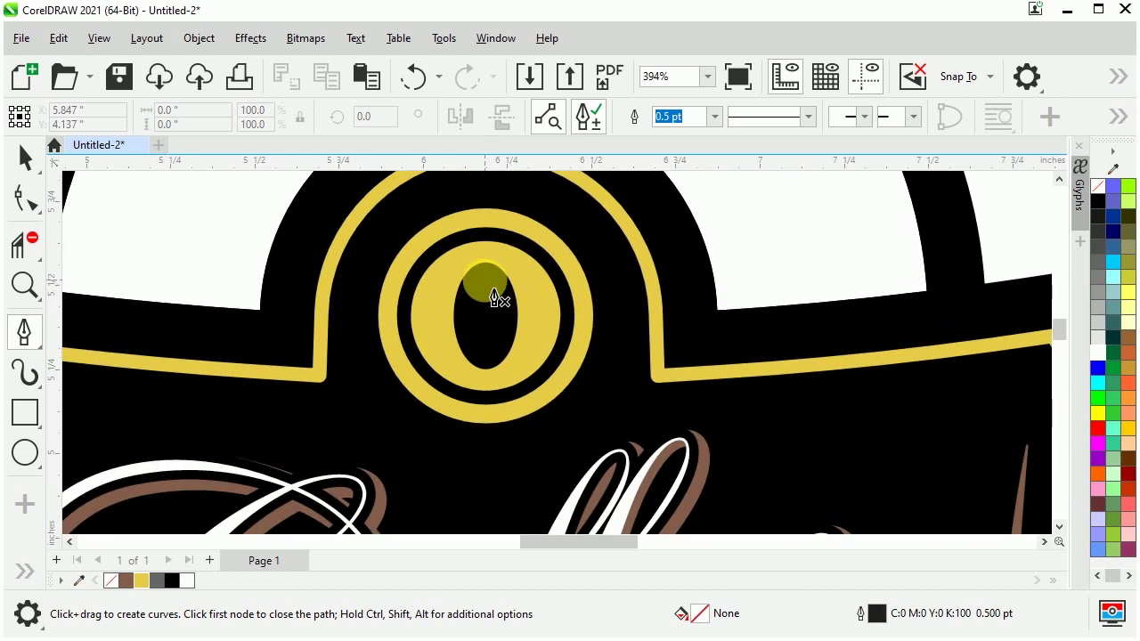
{"action": "left_click", "coordinate": [484, 280]}
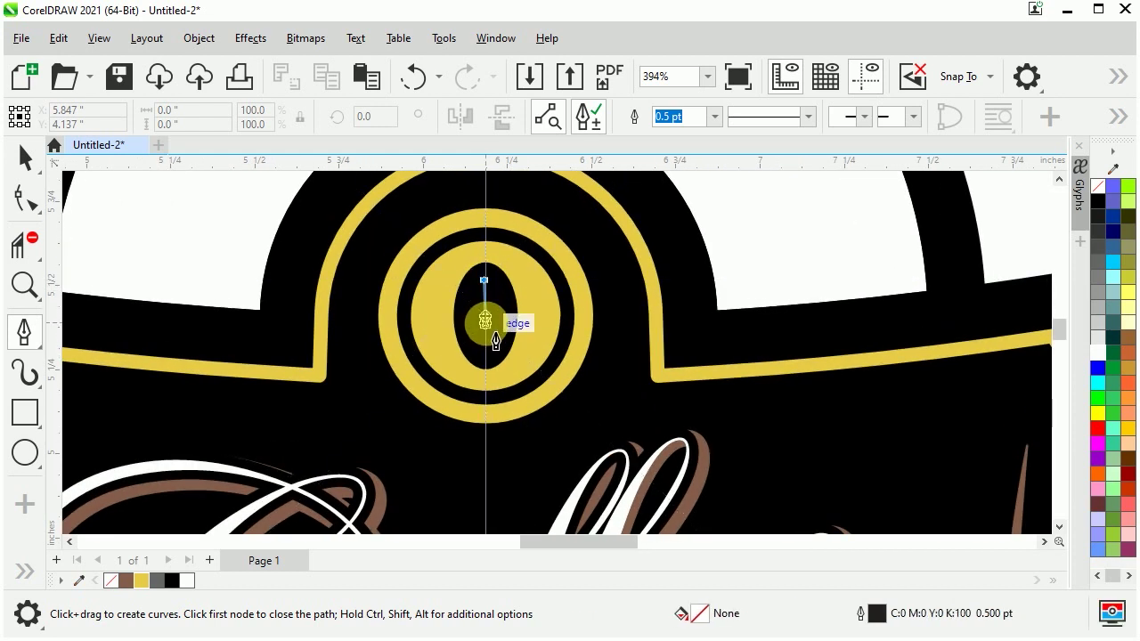
{"action": "left_click_drag", "start_coordinate": [485, 324], "coordinate": [464, 358]}
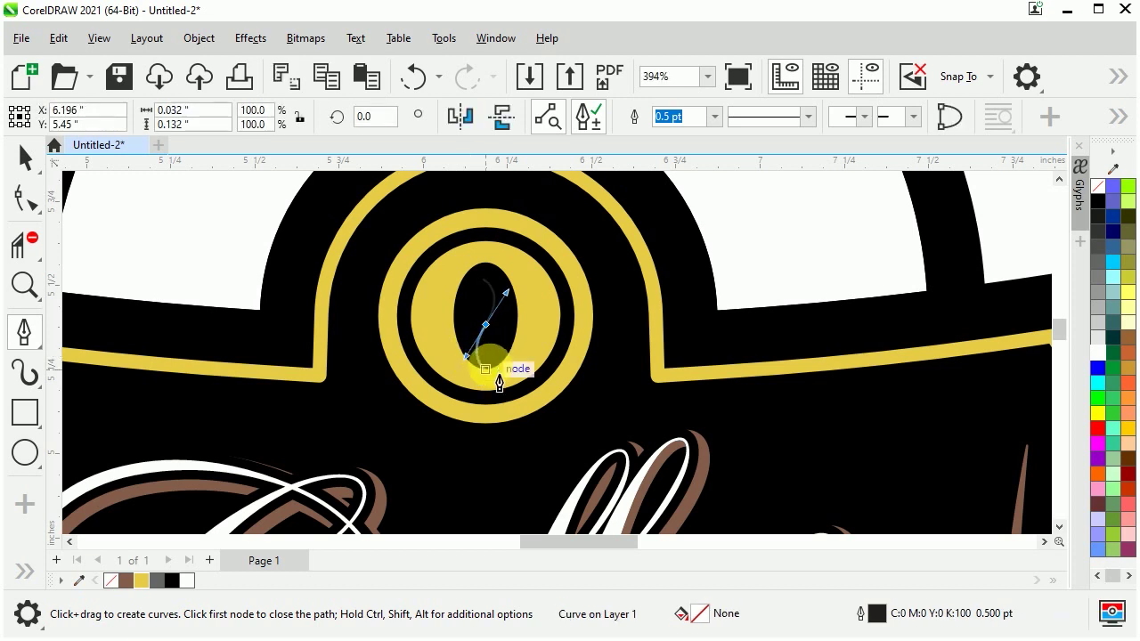
{"action": "left_click", "coordinate": [497, 378]}
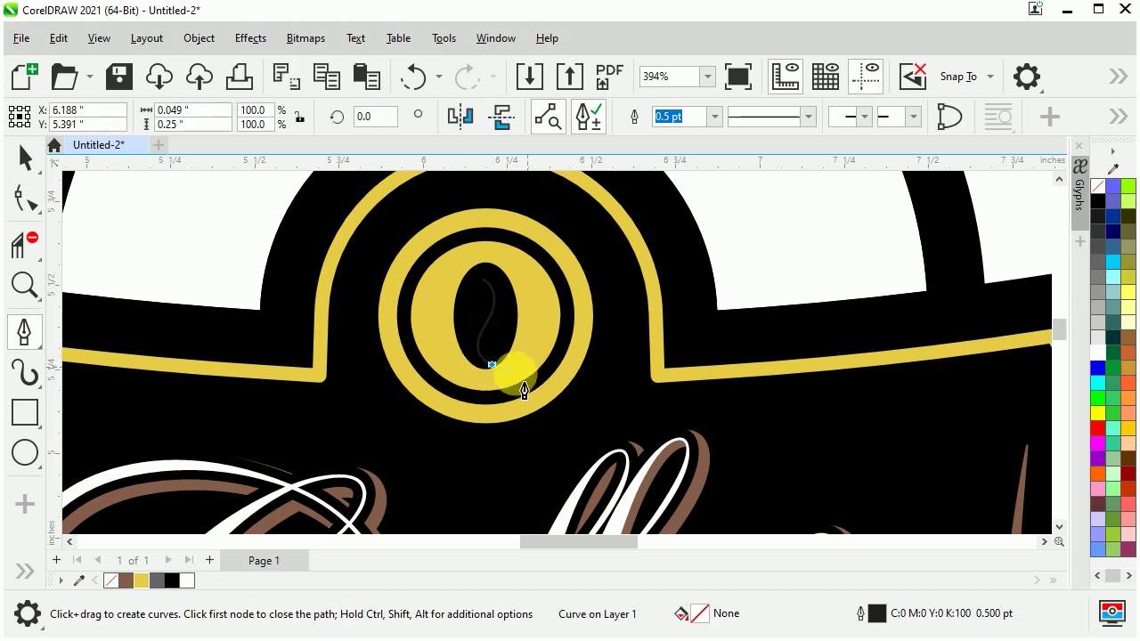
{"action": "key", "text": "Escape"}
{"action": "left_click", "coordinate": [34, 156]}
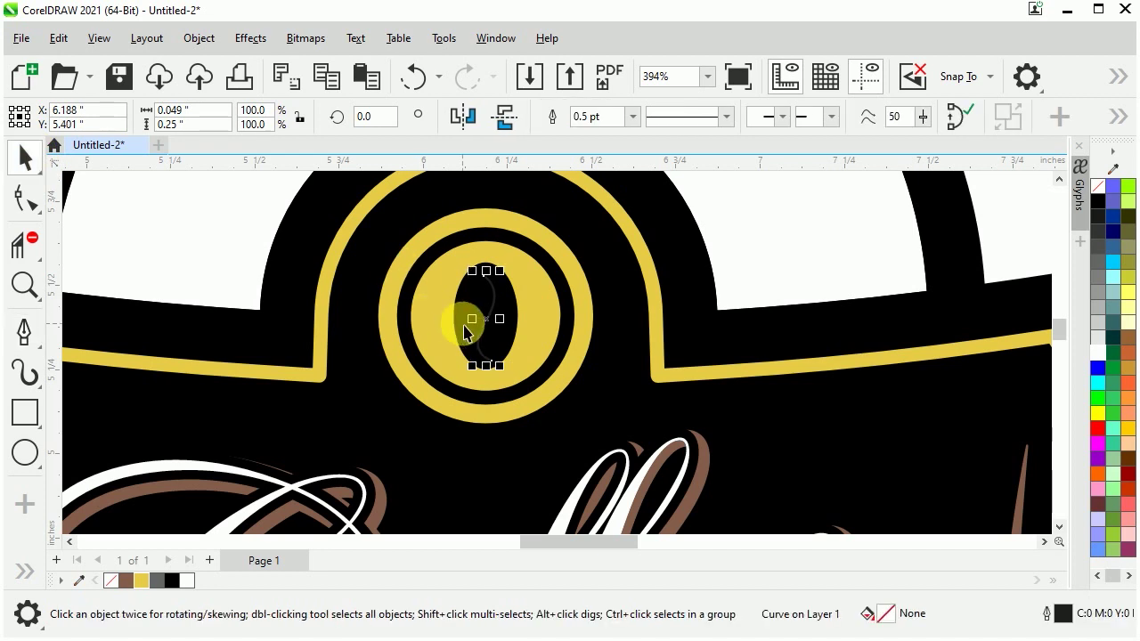
- Apply the fourth Artistic Media preset stroke, tapered at both ends, to the S-shaped curve in the oval
{"action": "left_click", "coordinate": [39, 384]}
{"action": "left_click", "coordinate": [76, 374]}
{"action": "left_click", "coordinate": [269, 116]}
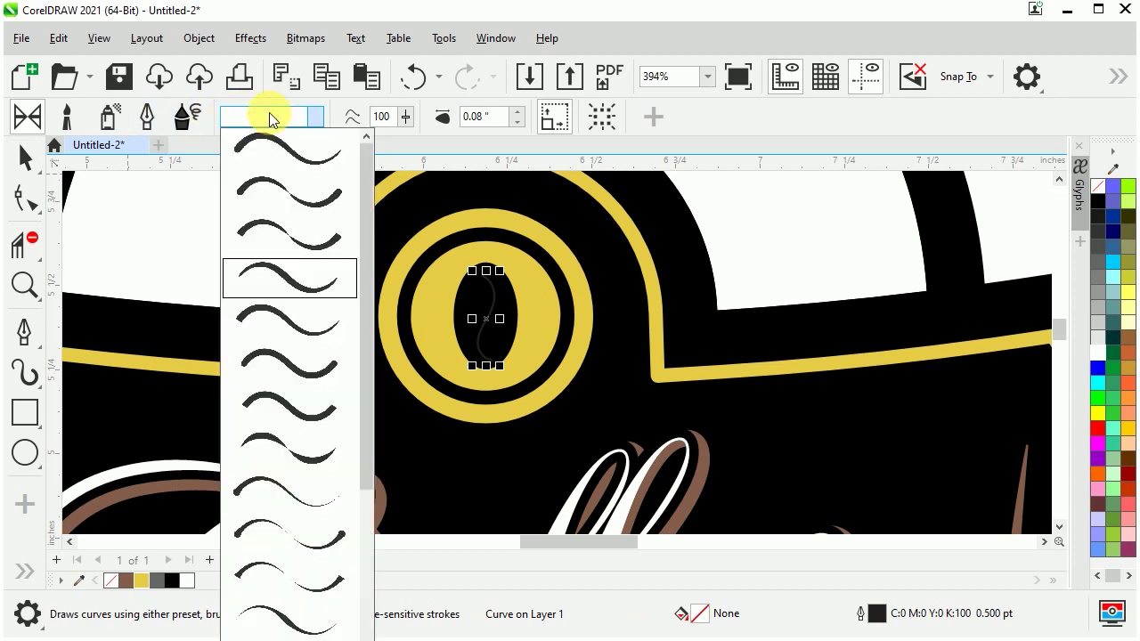
{"action": "left_click", "coordinate": [264, 280]}
{"action": "left_click", "coordinate": [280, 117]}
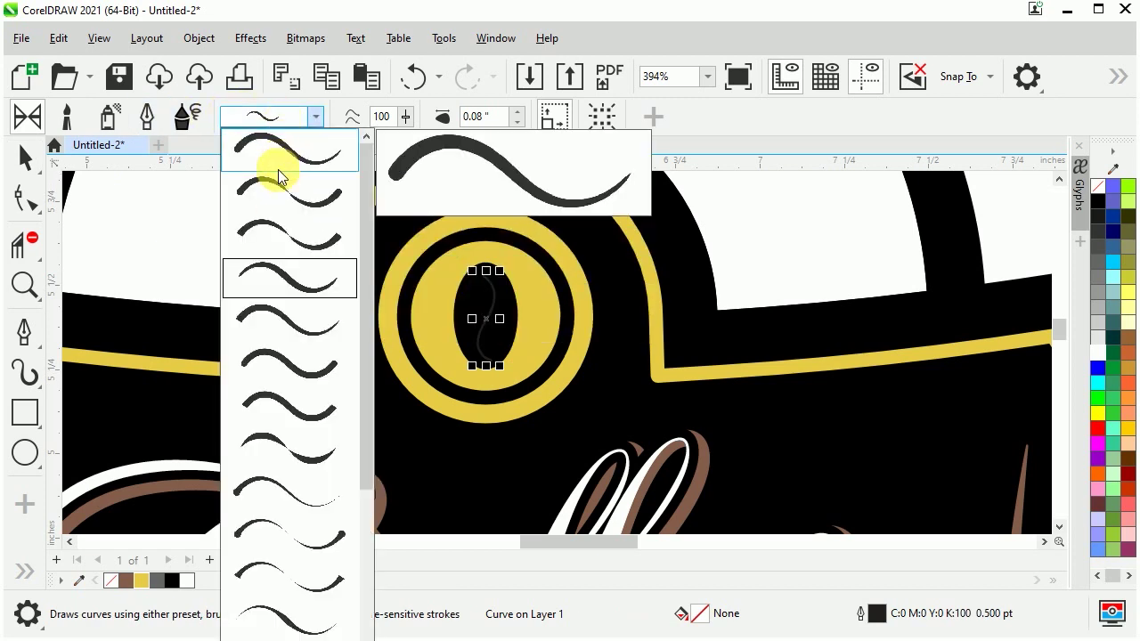
{"action": "left_click", "coordinate": [279, 161]}
{"action": "left_click", "coordinate": [275, 117]}
{"action": "left_click", "coordinate": [276, 283]}
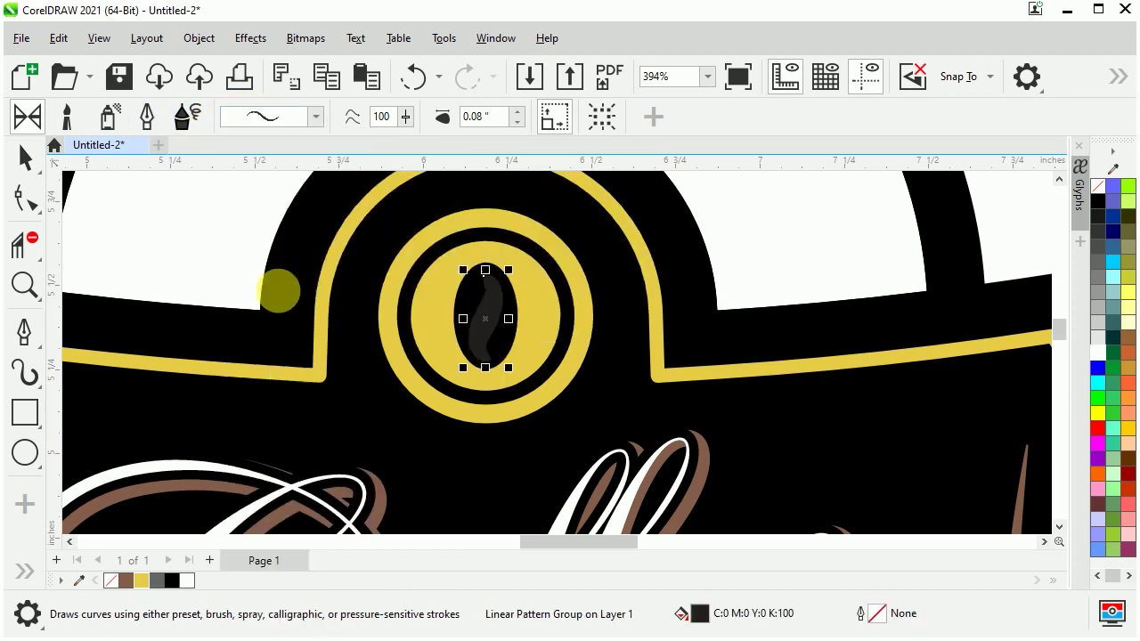
- Change the S-shaped curve in the oval to the twelfth Artistic Media preset stroke and fill it with gold
{"action": "left_click", "coordinate": [301, 117]}
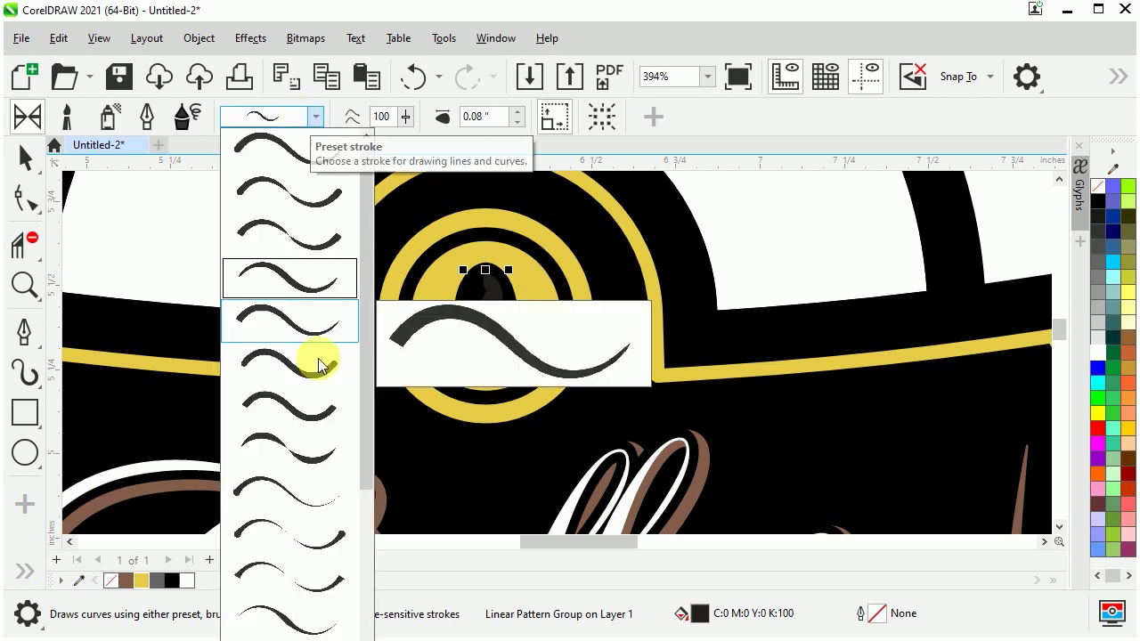
{"action": "left_click", "coordinate": [307, 627]}
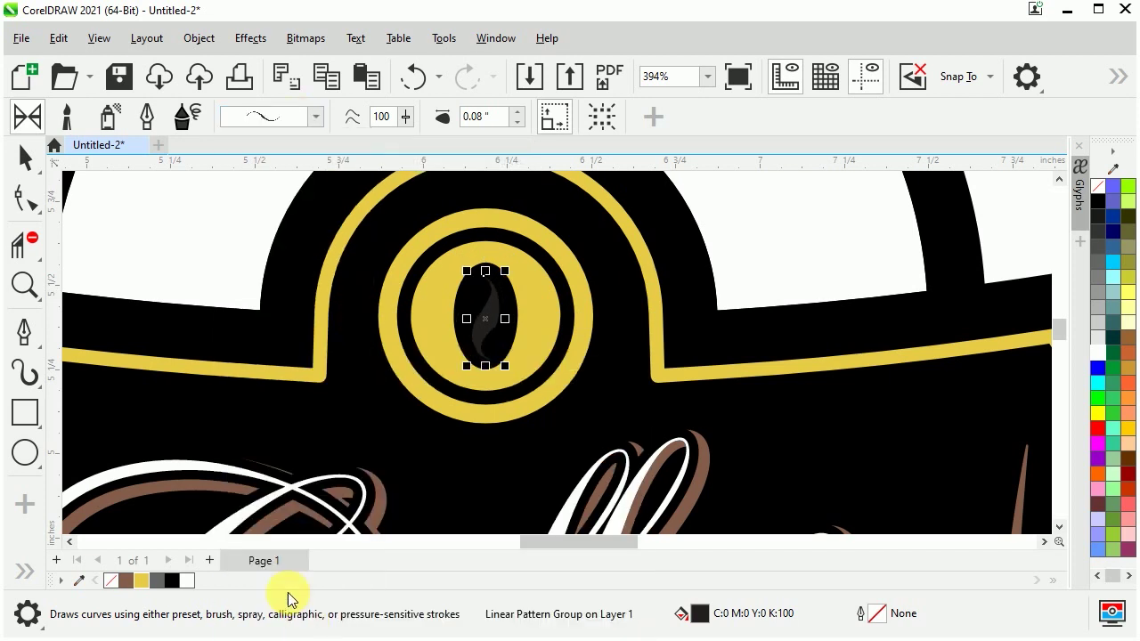
{"action": "left_click", "coordinate": [25, 157]}
{"action": "left_click", "coordinate": [142, 580]}
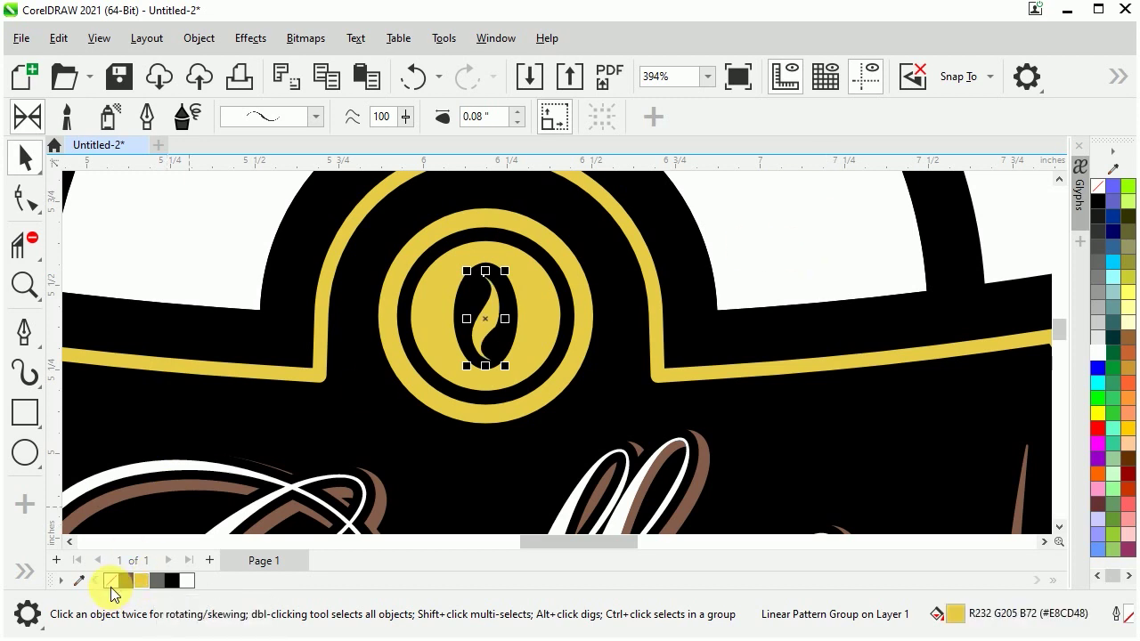
{"action": "left_click", "coordinate": [976, 204]}
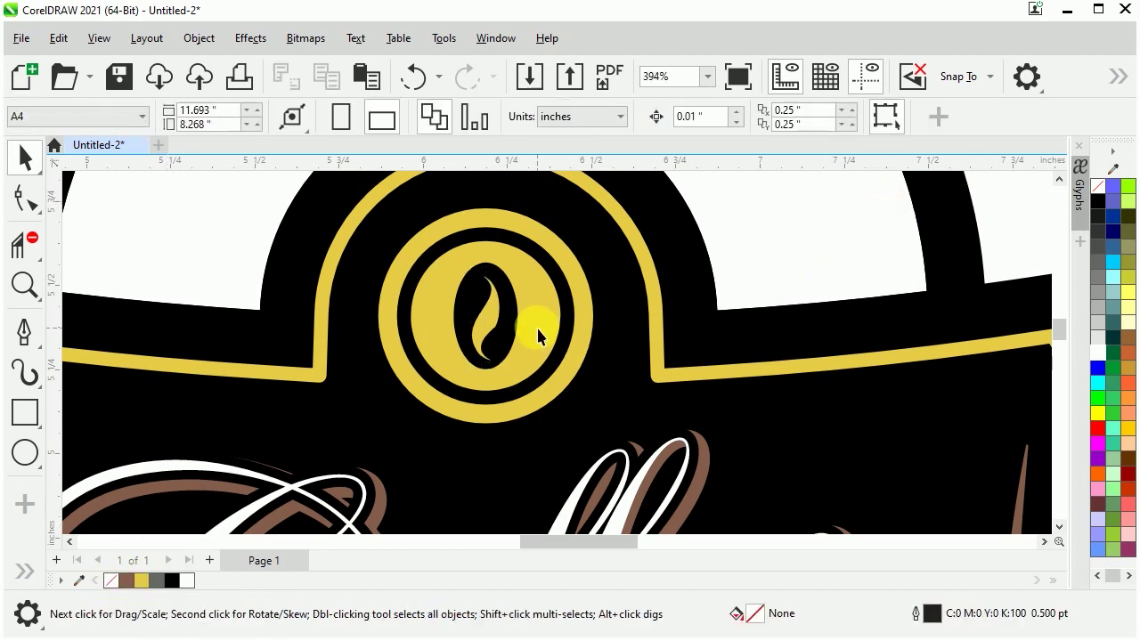
- Paste the coffee bean photo and place it, about 3 by 2 inches, over the upper arch of the badge
{"action": "key", "text": "F3"}
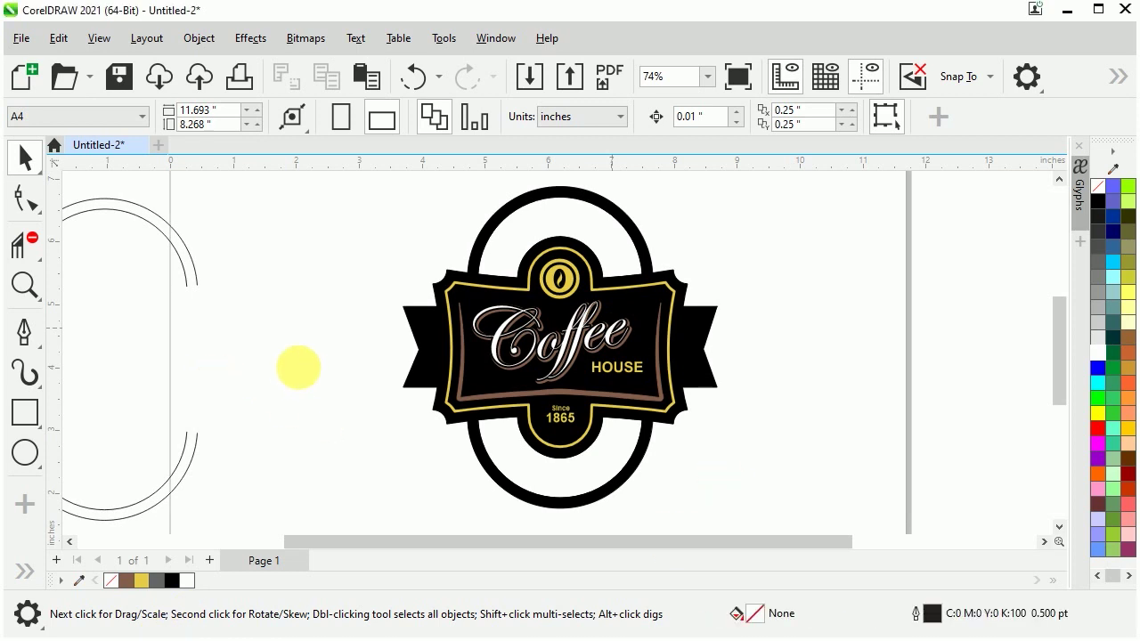
{"action": "key", "text": "ctrl+v"}
{"action": "left_click_drag", "start_coordinate": [334, 347], "coordinate": [501, 259]}
{"action": "left_click_drag", "start_coordinate": [362, 322], "coordinate": [563, 259]}
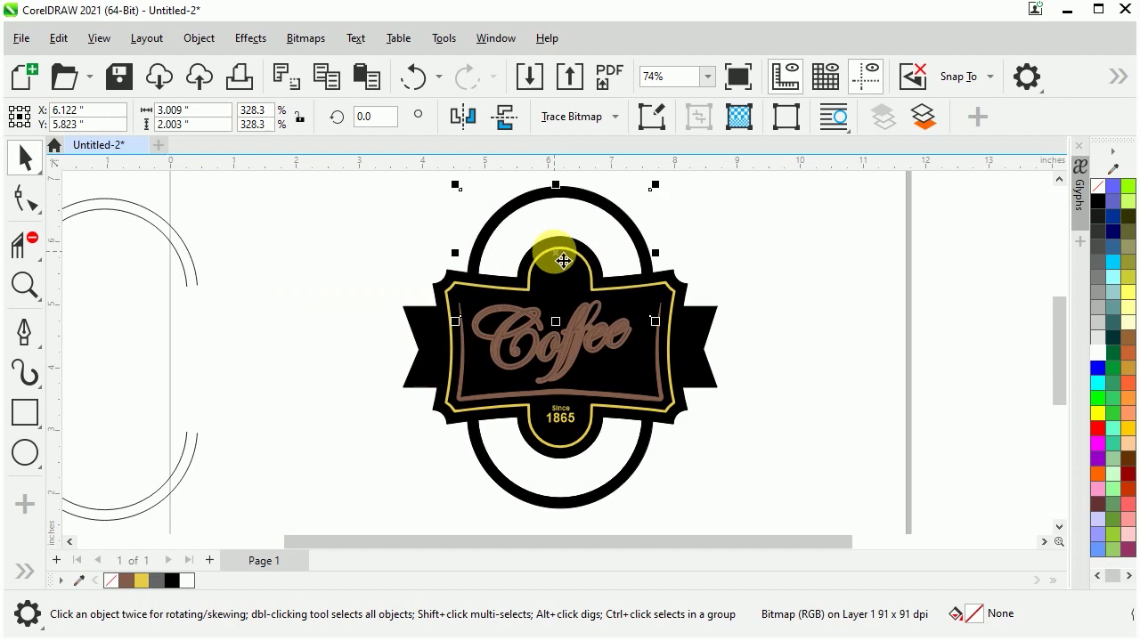
- Apply a uniform transparency of 32 to the coffee bean photo
{"action": "left_click", "coordinate": [36, 573]}
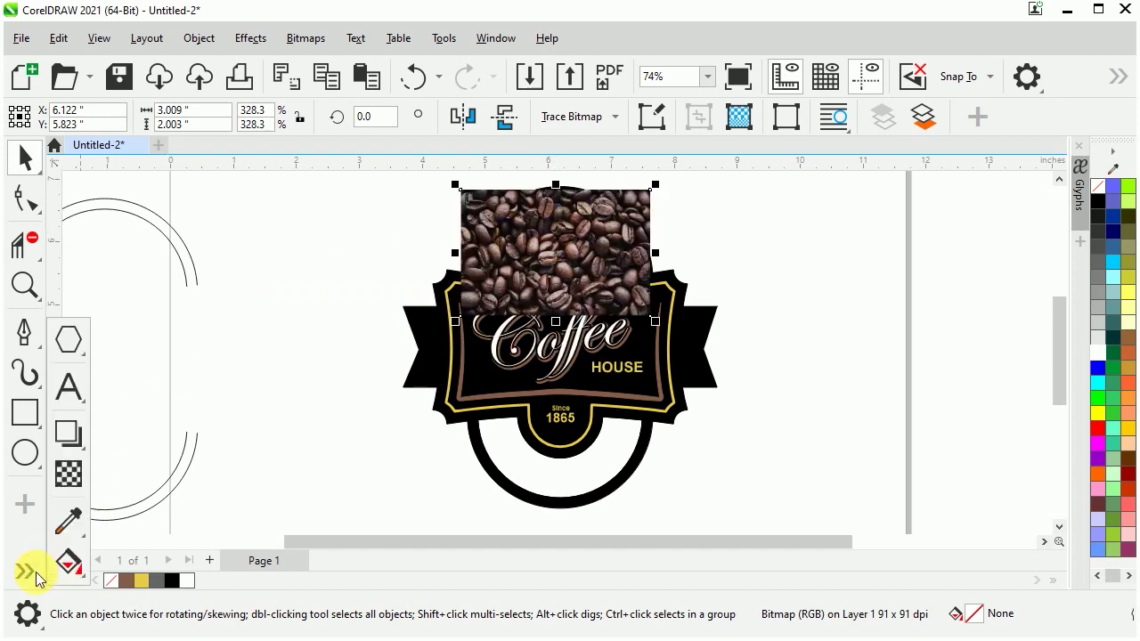
{"action": "left_click", "coordinate": [78, 468]}
{"action": "left_click_drag", "start_coordinate": [542, 236], "coordinate": [518, 340]}
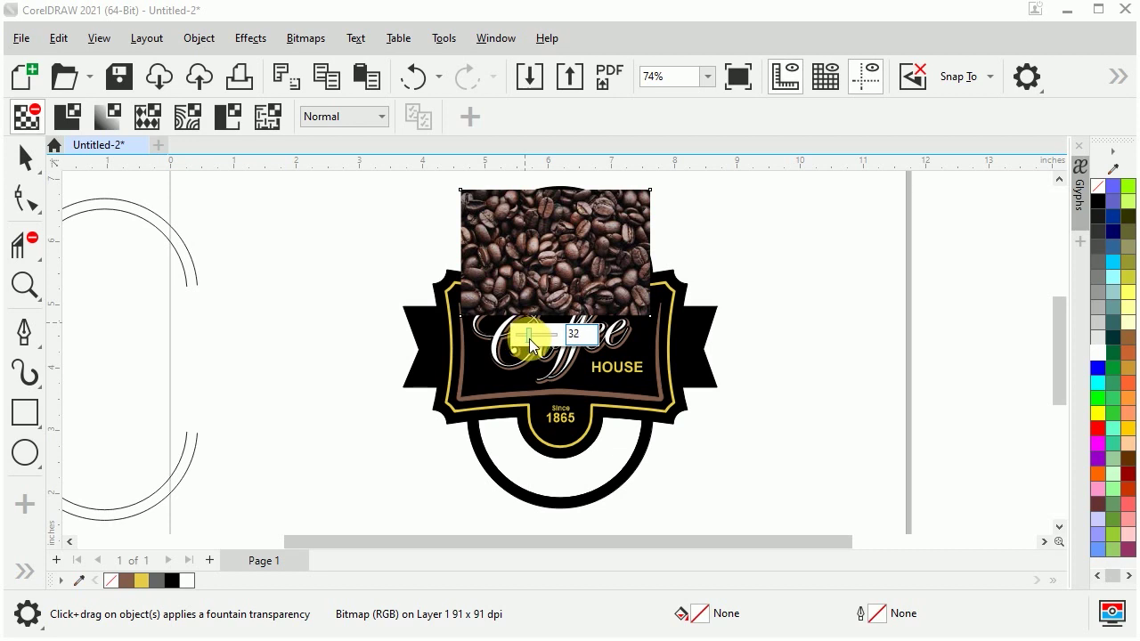
{"action": "key", "text": "Return"}
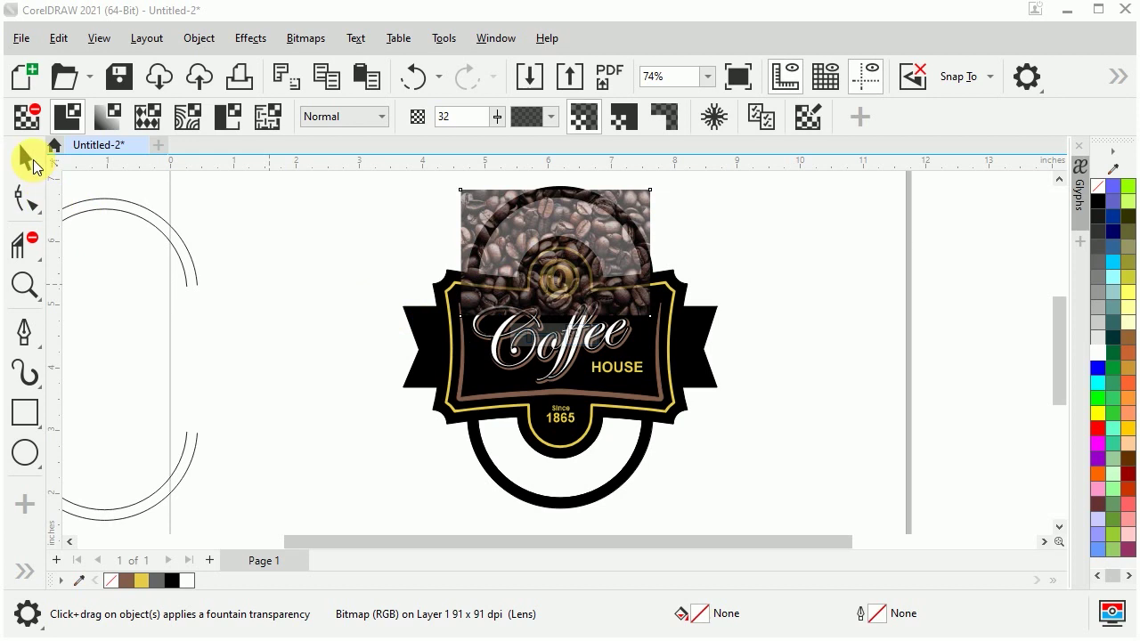
- Set two copies of the bean photo one above the other beside the badge and PowerClip the upper copy inside the upper arch
{"action": "left_click", "coordinate": [25, 157]}
{"action": "left_click_drag", "start_coordinate": [530, 242], "coordinate": [291, 429]}
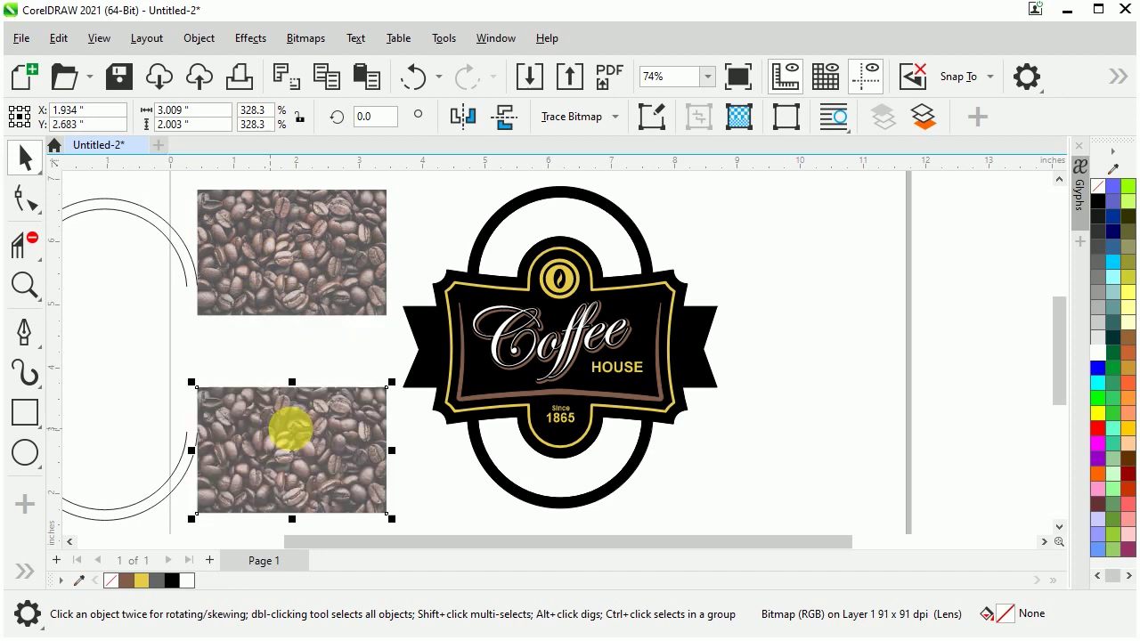
{"action": "left_click", "coordinate": [328, 258]}
{"action": "right_click", "coordinate": [330, 261]}
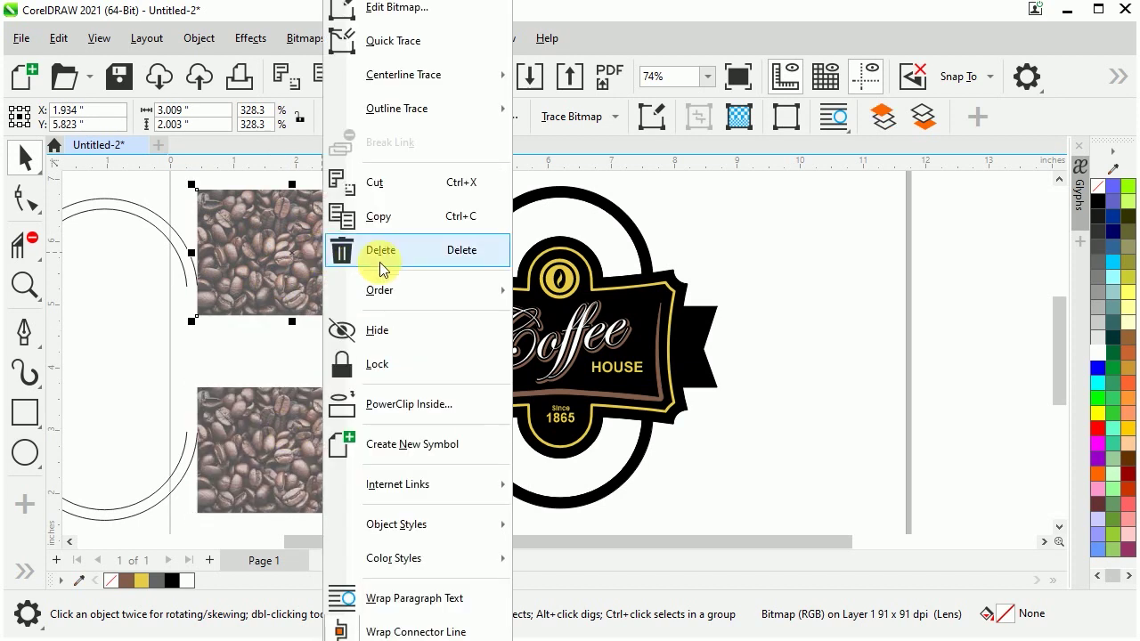
{"action": "left_click", "coordinate": [402, 410]}
{"action": "left_click", "coordinate": [535, 237]}
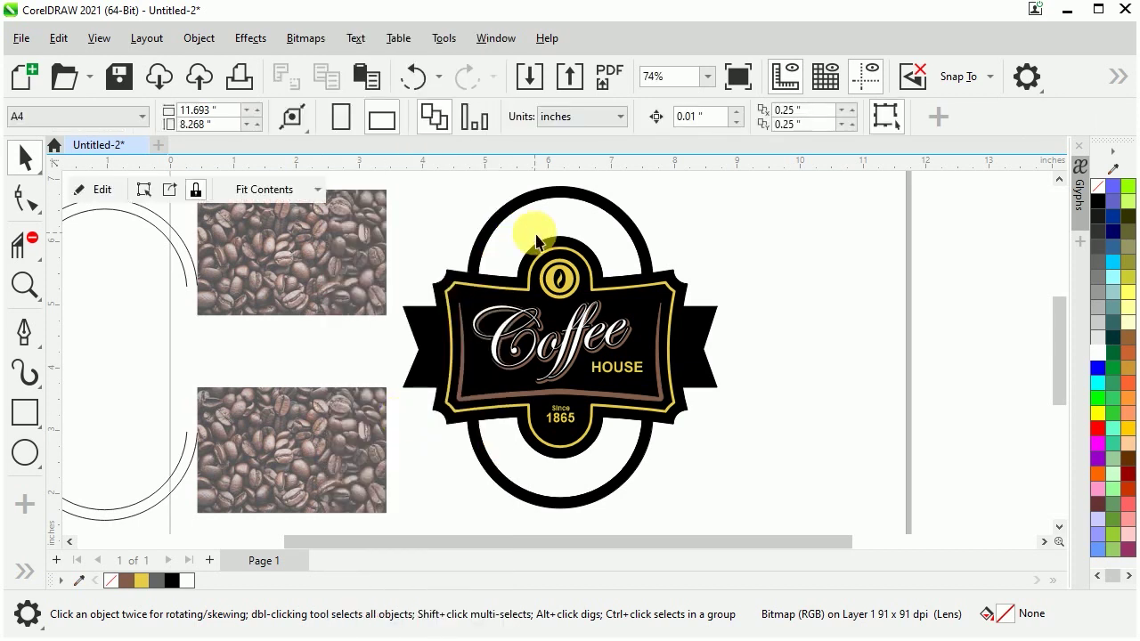
- PowerClip the remaining coffee bean photo inside the lower arch of the badge
{"action": "left_click", "coordinate": [338, 433]}
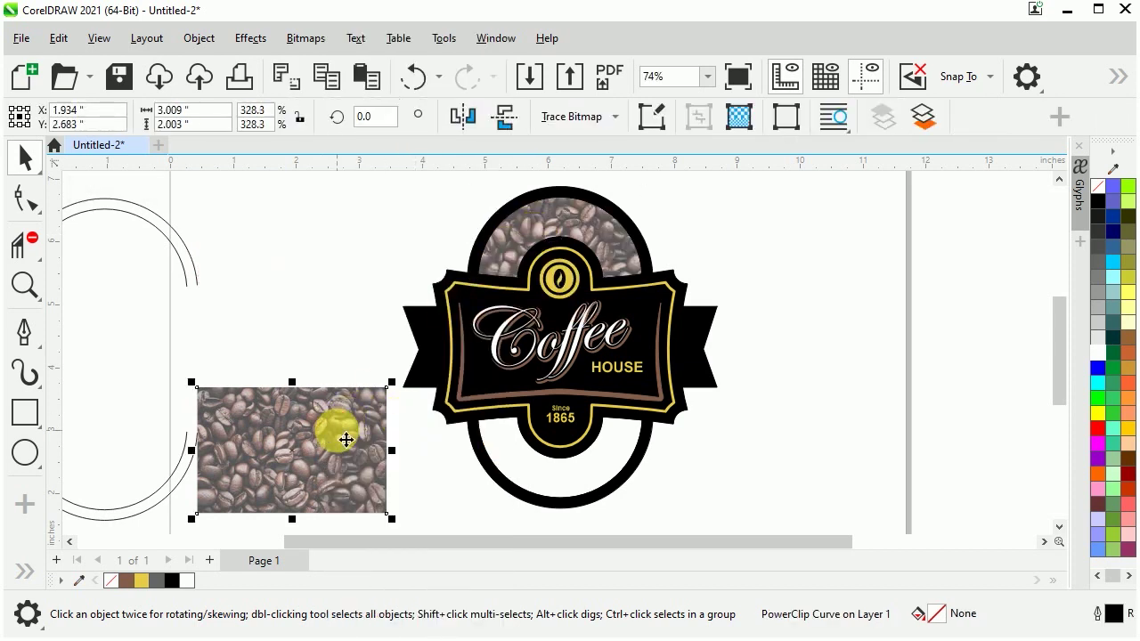
{"action": "right_click", "coordinate": [338, 433]}
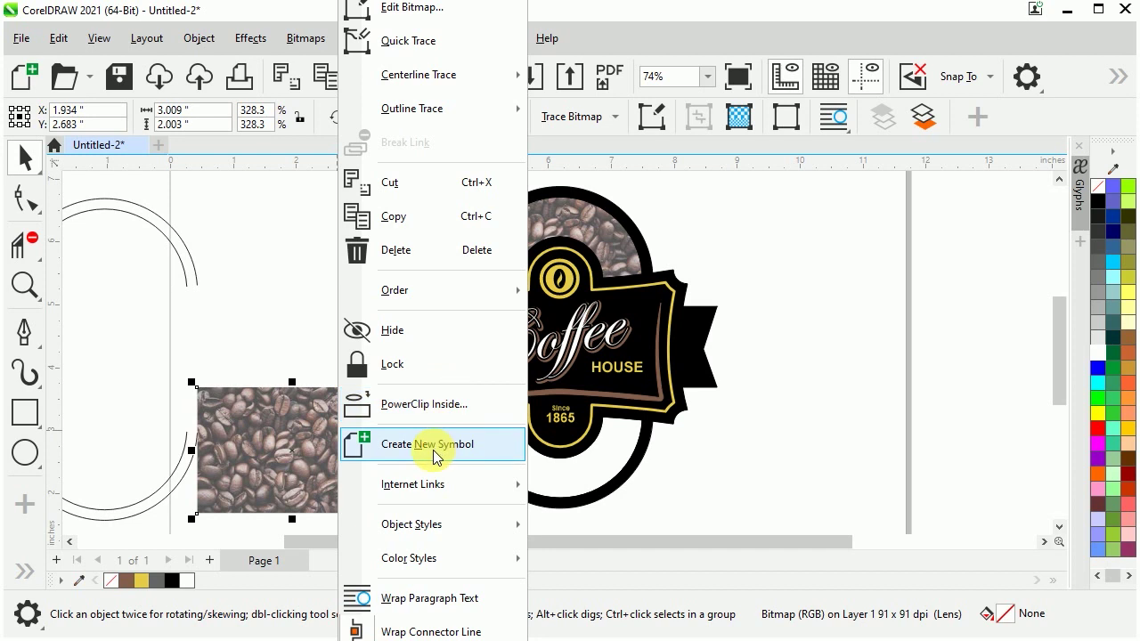
{"action": "left_click", "coordinate": [430, 412]}
{"action": "left_click", "coordinate": [541, 460]}
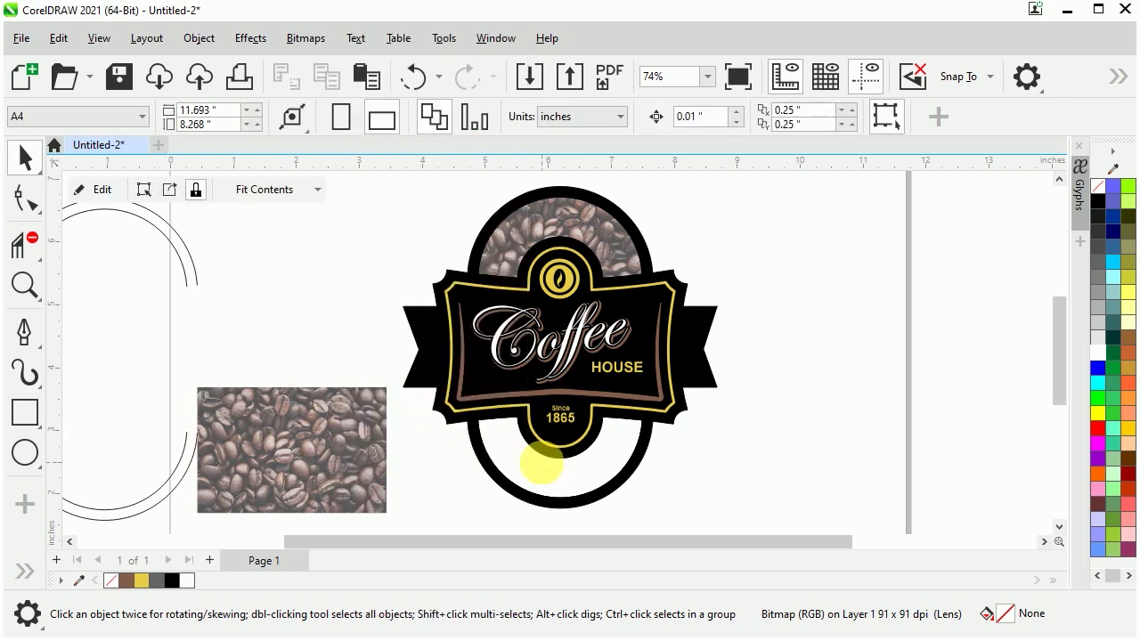
{"action": "left_click", "coordinate": [768, 460]}
- Fill both coffee bean PowerClip shapes with black
{"action": "left_click", "coordinate": [627, 479]}
{"action": "left_click", "coordinate": [608, 253], "text": "shift"}
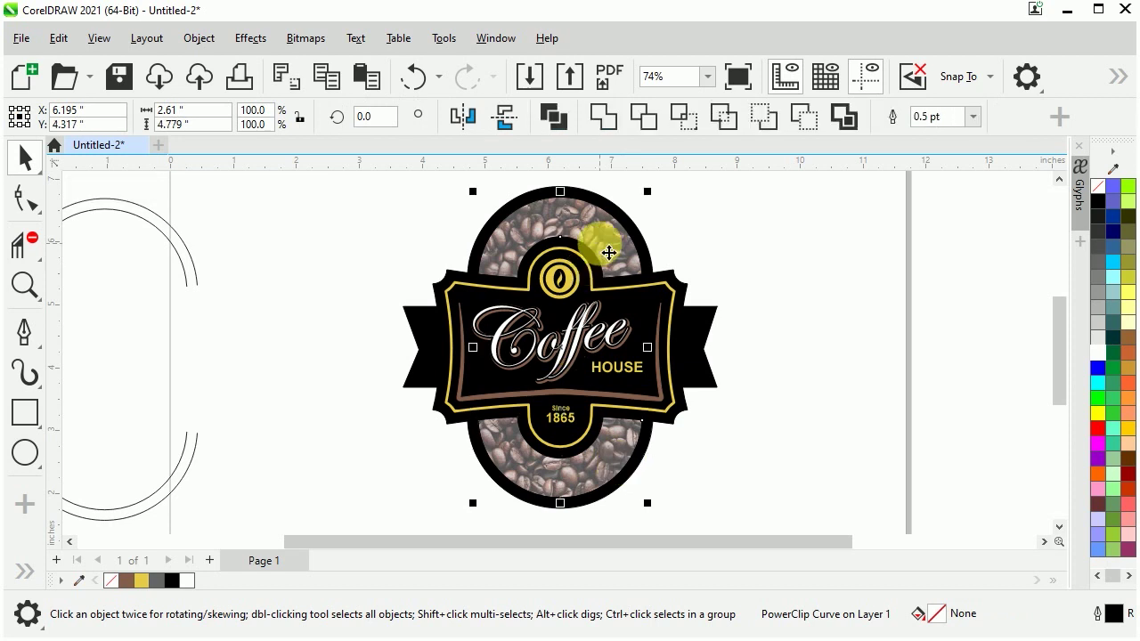
{"action": "left_click", "coordinate": [173, 580]}
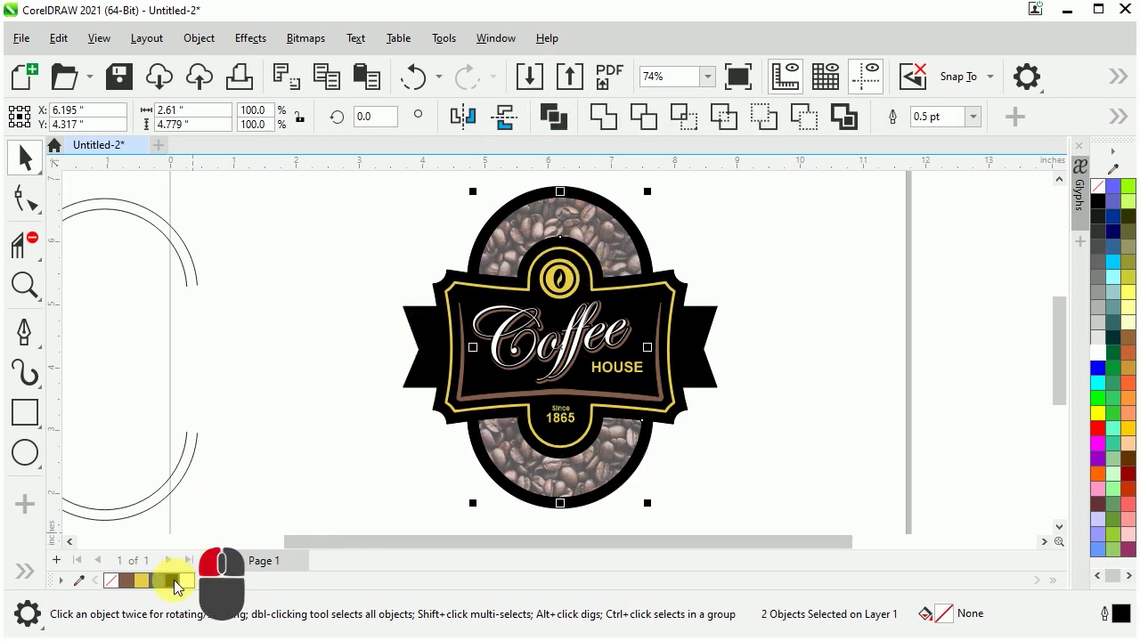
{"action": "left_click", "coordinate": [174, 580]}
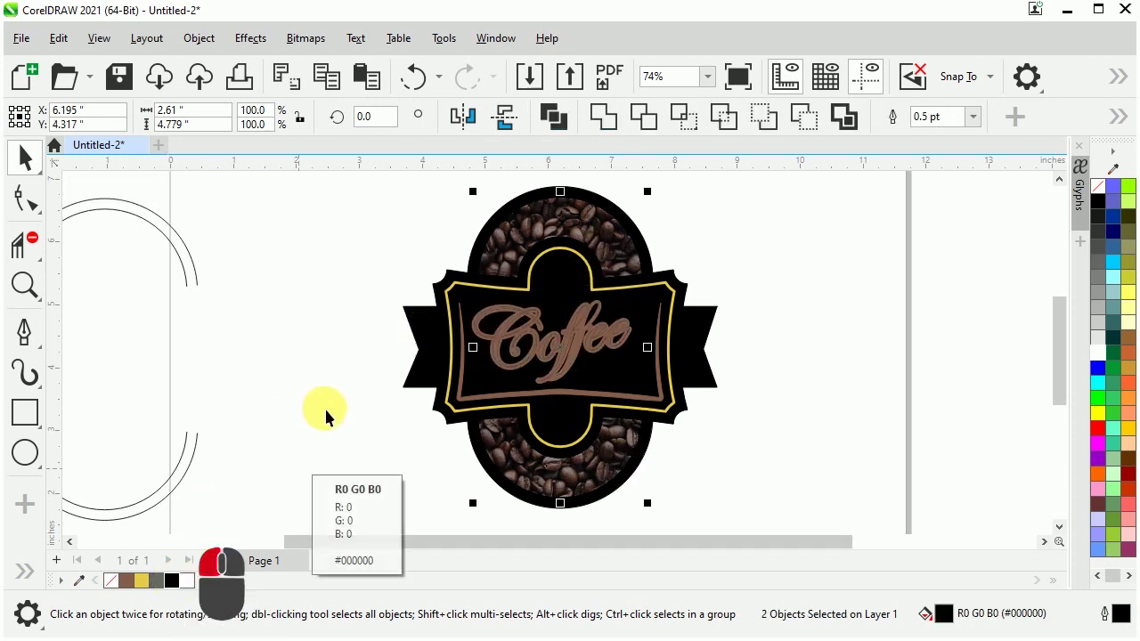
{"action": "key", "text": "Escape"}
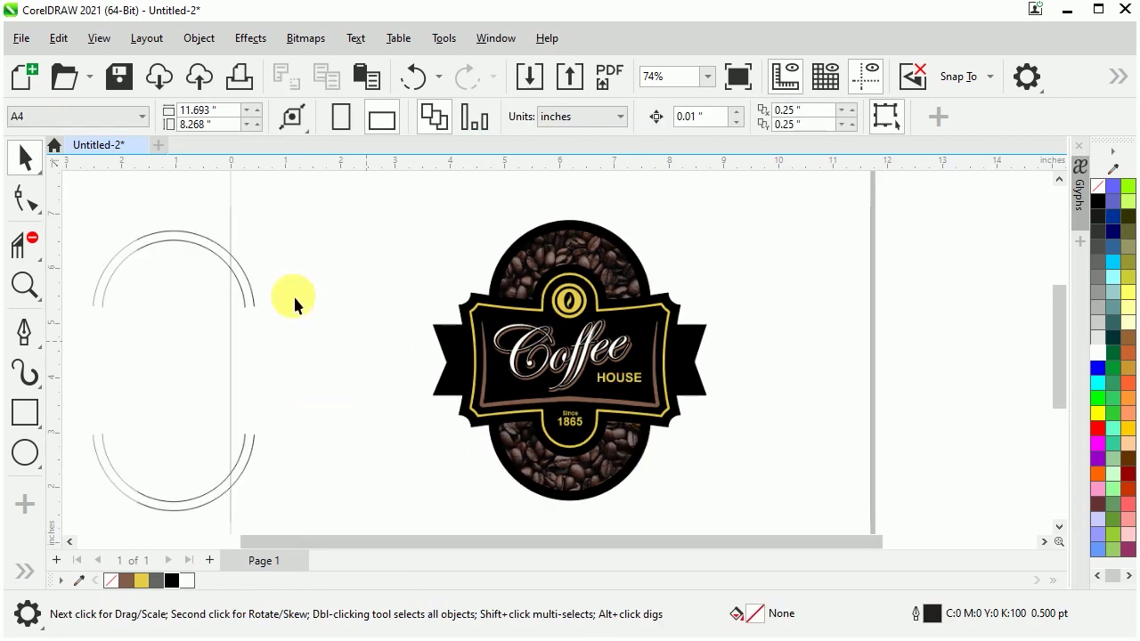
- Delete the outer arc of both the upper and the lower arc pairs beside the page
{"action": "left_click_drag", "start_coordinate": [303, 211], "coordinate": [102, 495]}
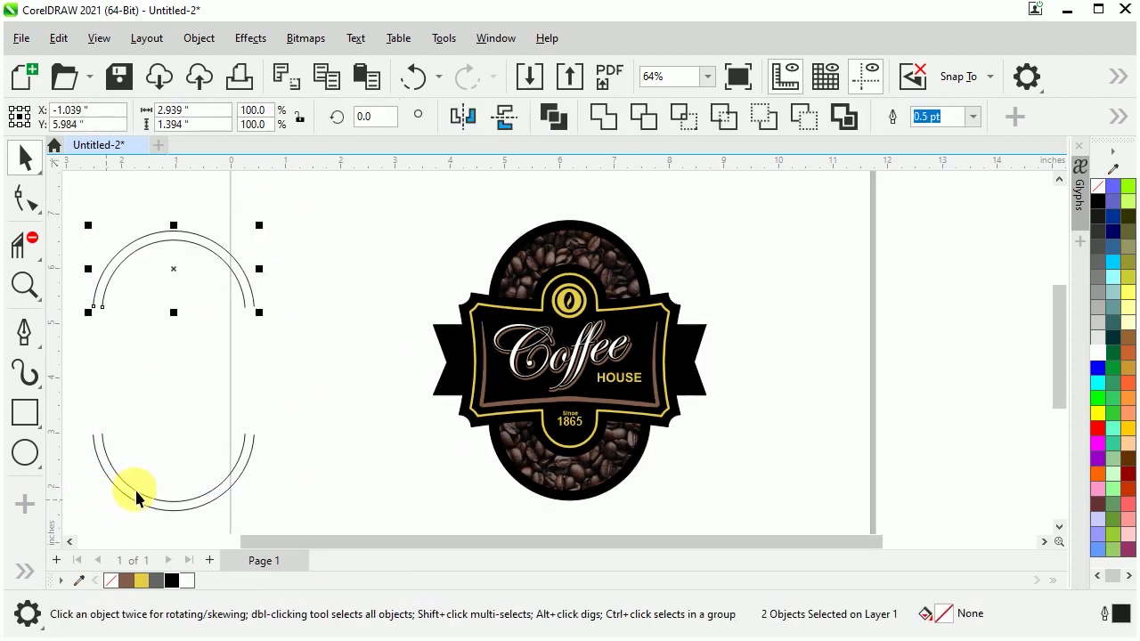
{"action": "left_click", "coordinate": [260, 296]}
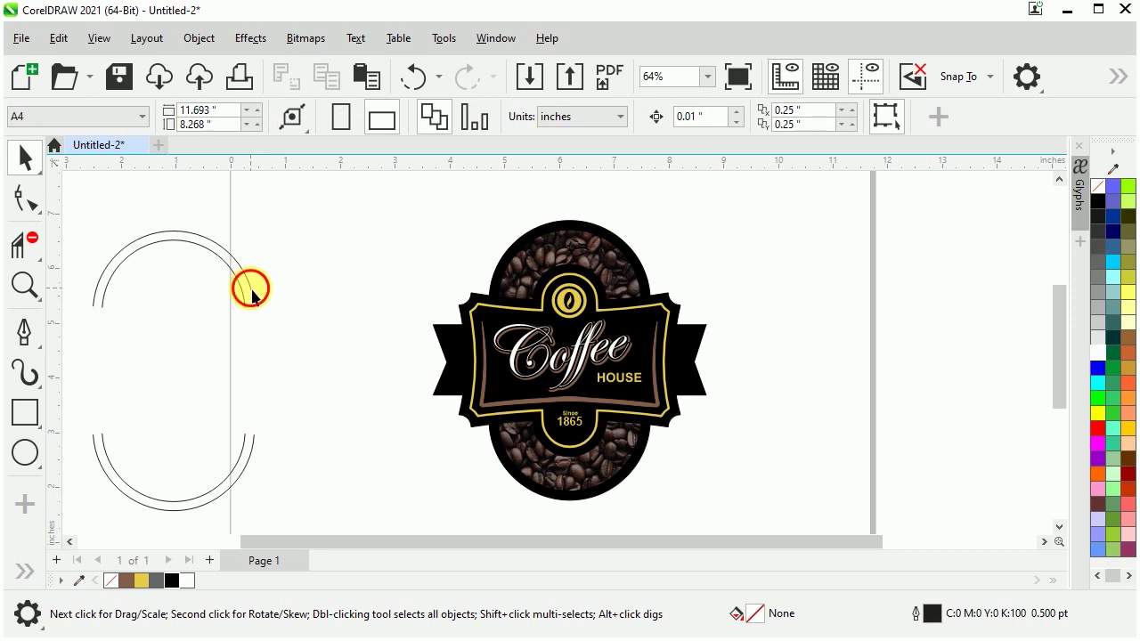
{"action": "left_click", "coordinate": [250, 286]}
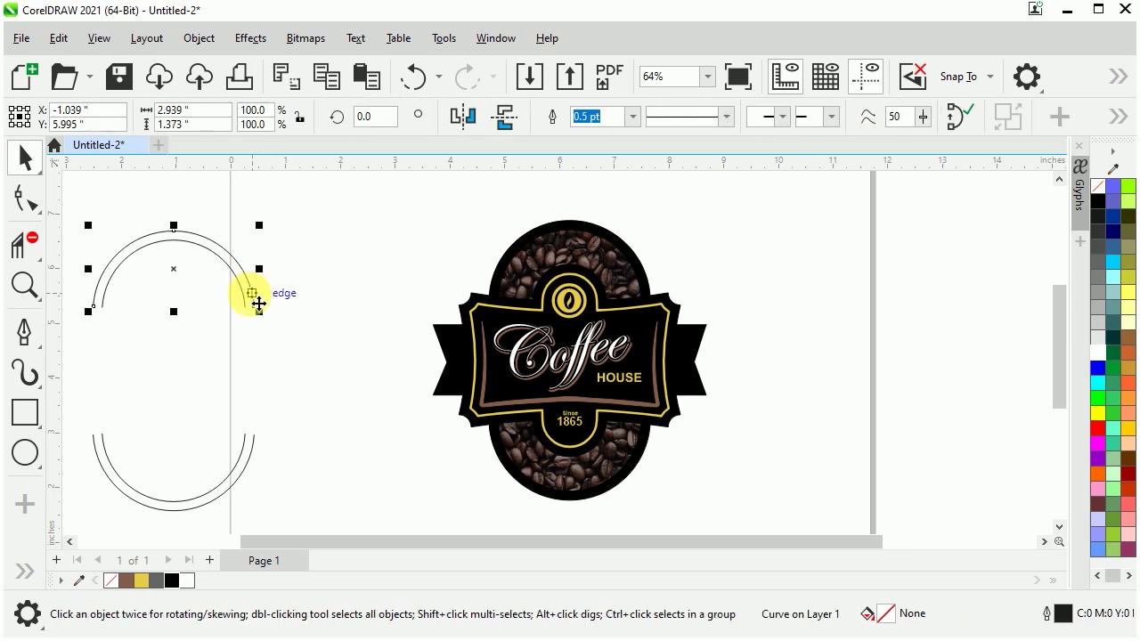
{"action": "right_click", "coordinate": [259, 304]}
{"action": "left_click", "coordinate": [305, 148]}
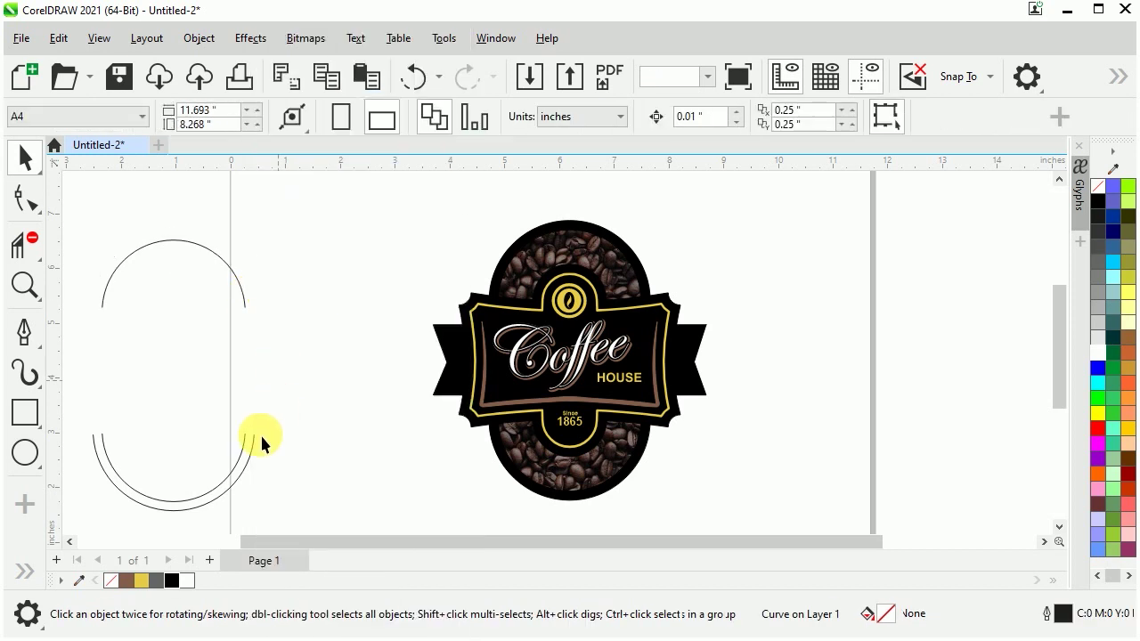
{"action": "left_click", "coordinate": [252, 439]}
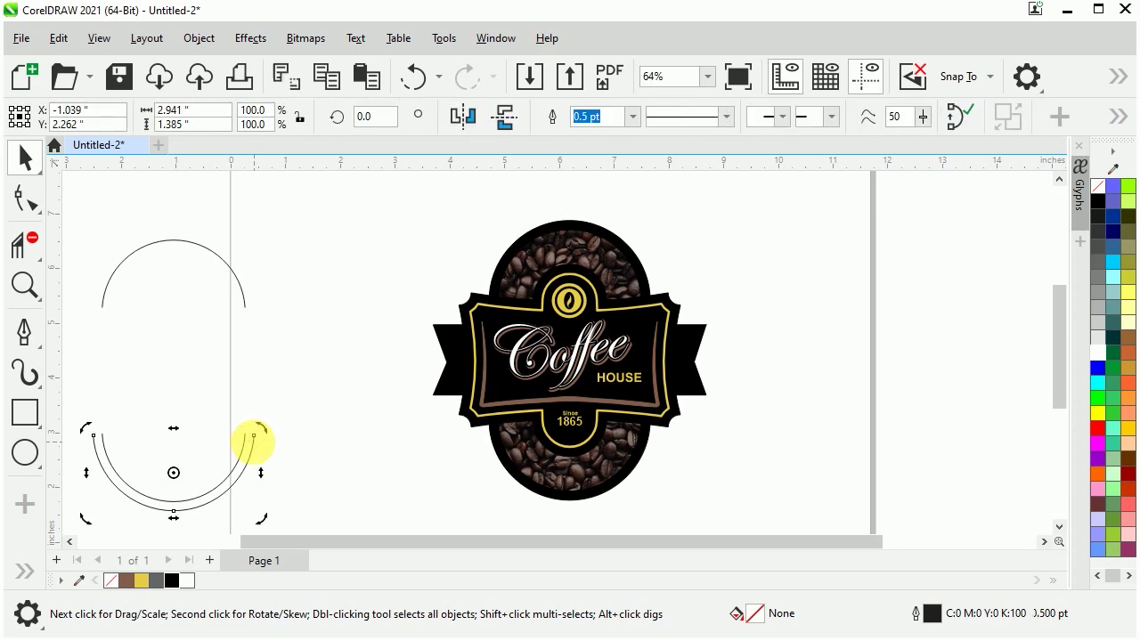
{"action": "left_click", "coordinate": [252, 439]}
{"action": "right_click", "coordinate": [253, 436]}
{"action": "left_click", "coordinate": [335, 160]}
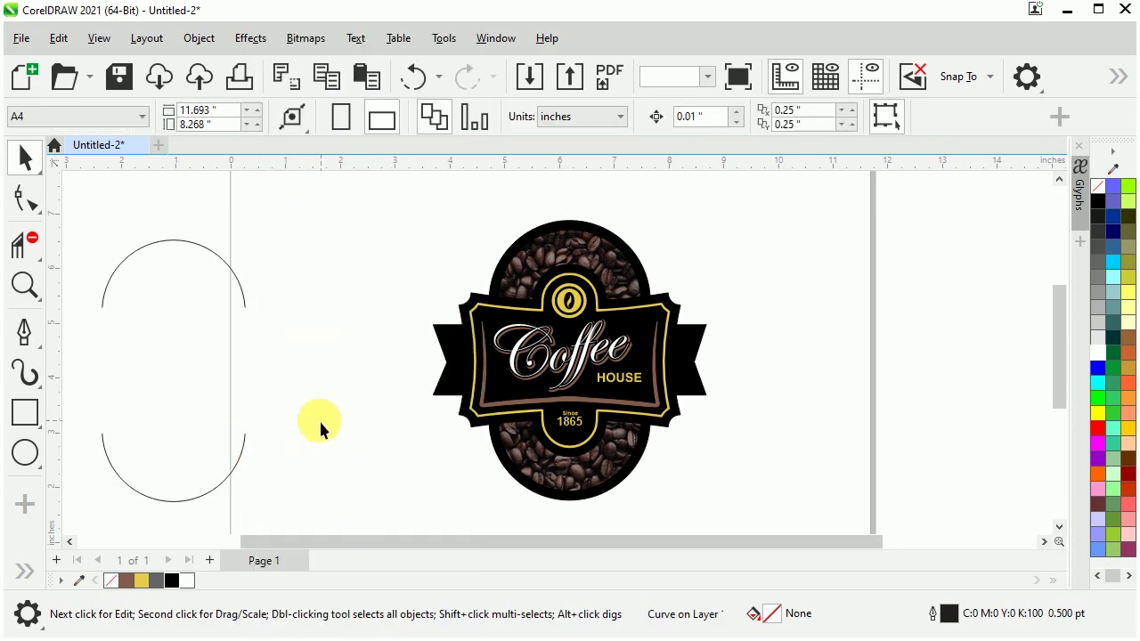
- Give the two remaining inner arcs a 4 pt gold outline
{"action": "left_click", "coordinate": [245, 435]}
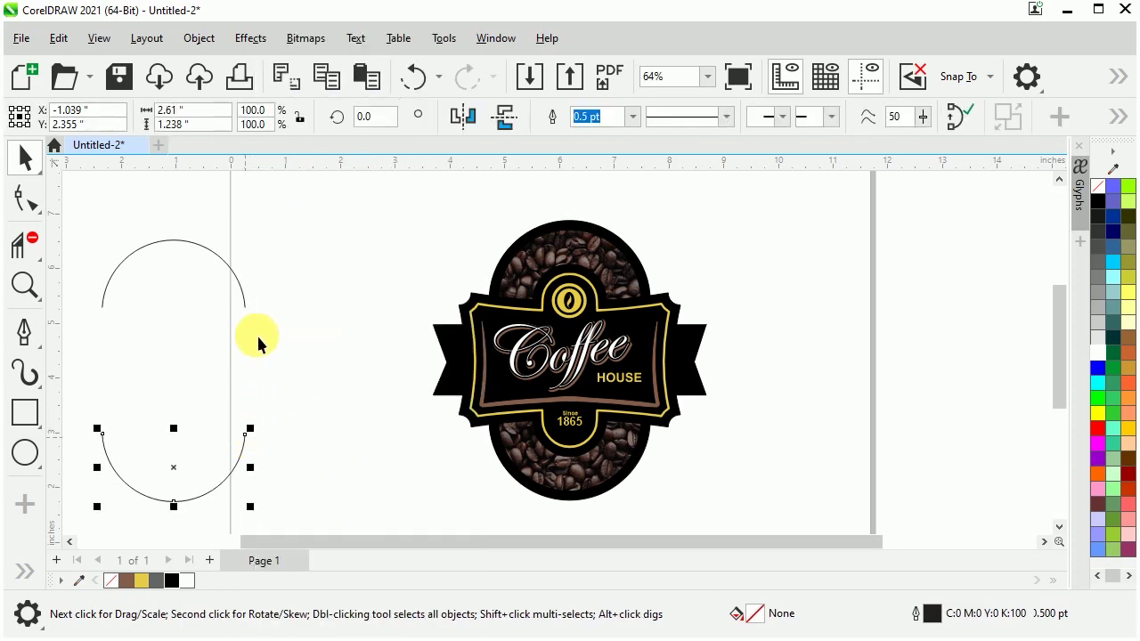
{"action": "left_click", "coordinate": [242, 301], "text": "shift"}
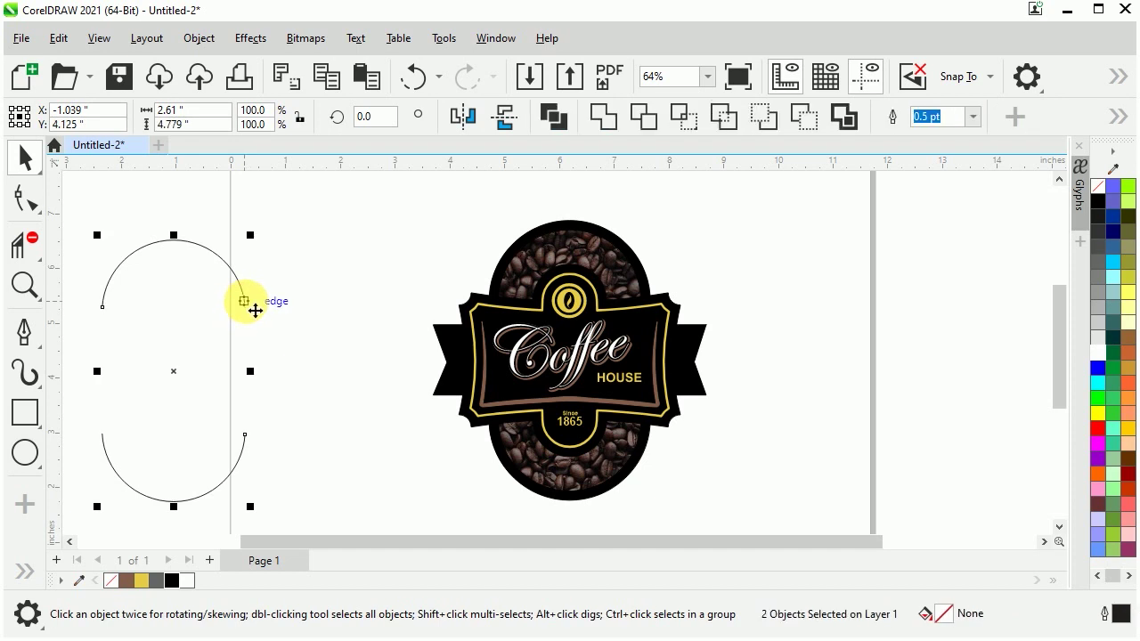
{"action": "left_click", "coordinate": [975, 117]}
{"action": "left_click", "coordinate": [958, 128]}
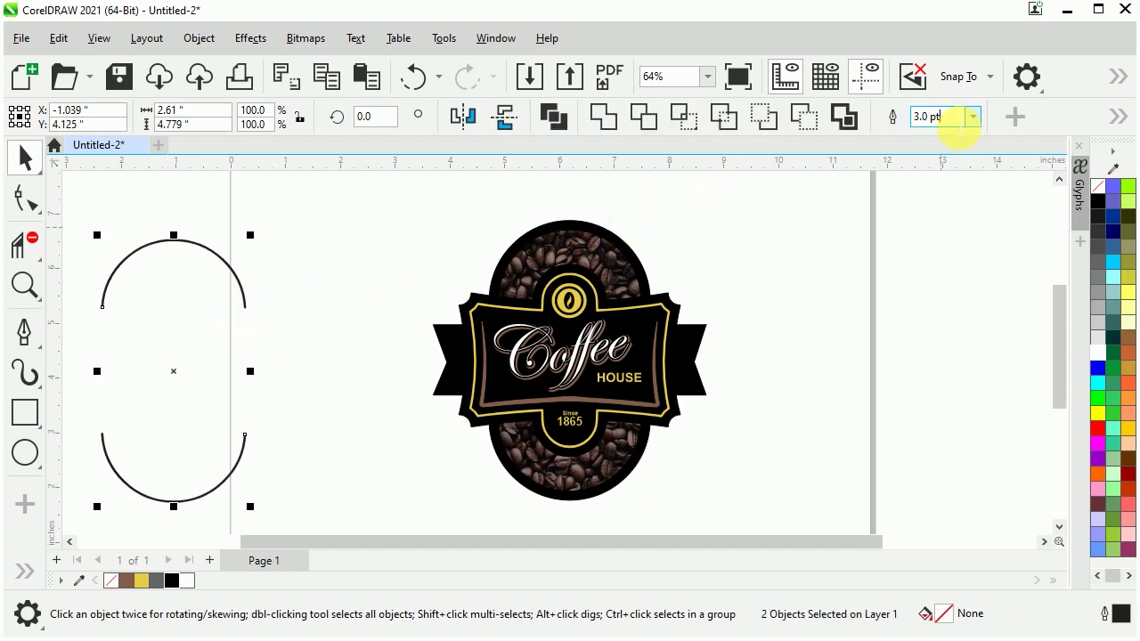
{"action": "type", "text": "4"}
{"action": "key", "text": "Return"}
{"action": "right_click", "coordinate": [142, 581]}
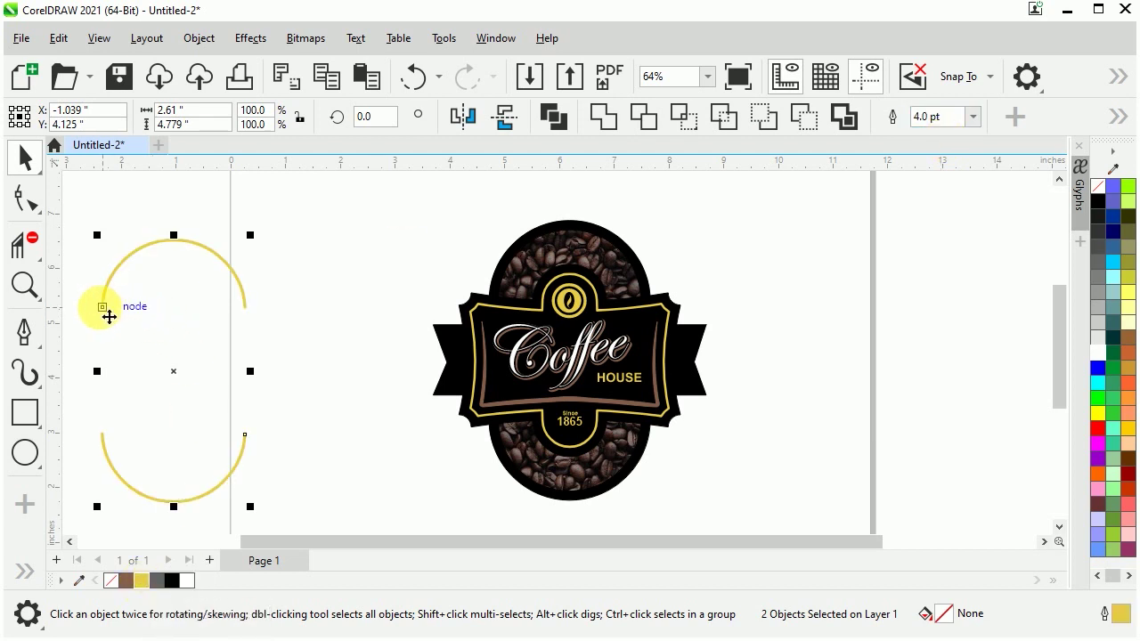
- Move the two gold arcs onto the outer edges of the badge's coffee bean areas and bring them to the front
{"action": "left_click_drag", "start_coordinate": [111, 316], "coordinate": [497, 295]}
{"action": "scroll", "coordinate": [542, 242], "scroll_direction": "up", "scroll_amount": 2}
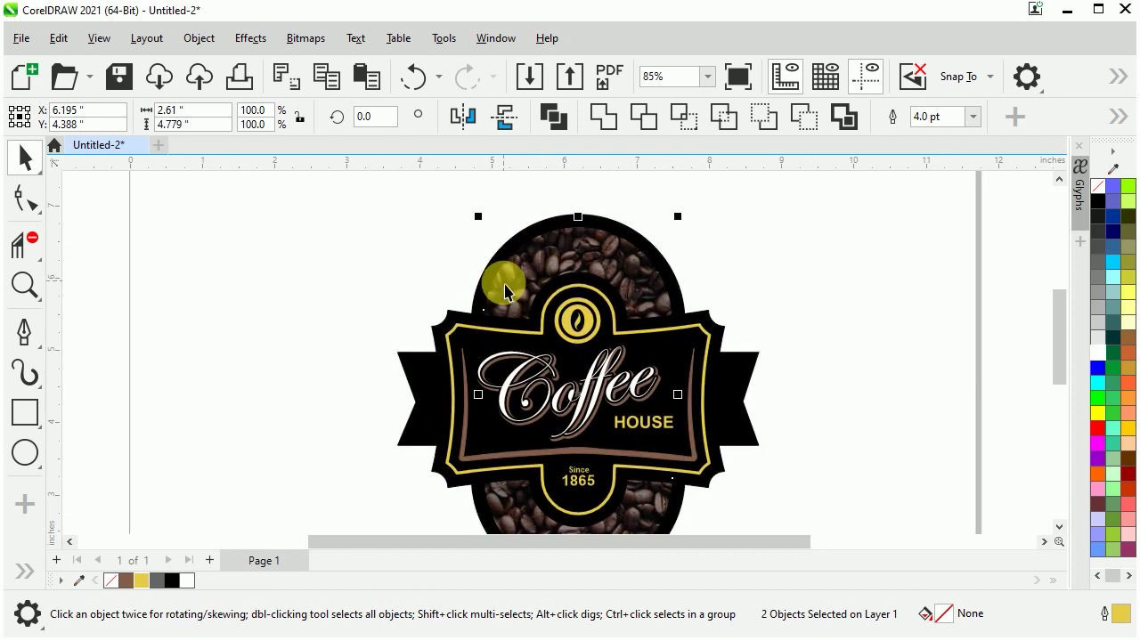
{"action": "key", "text": "shift+Page_Up"}
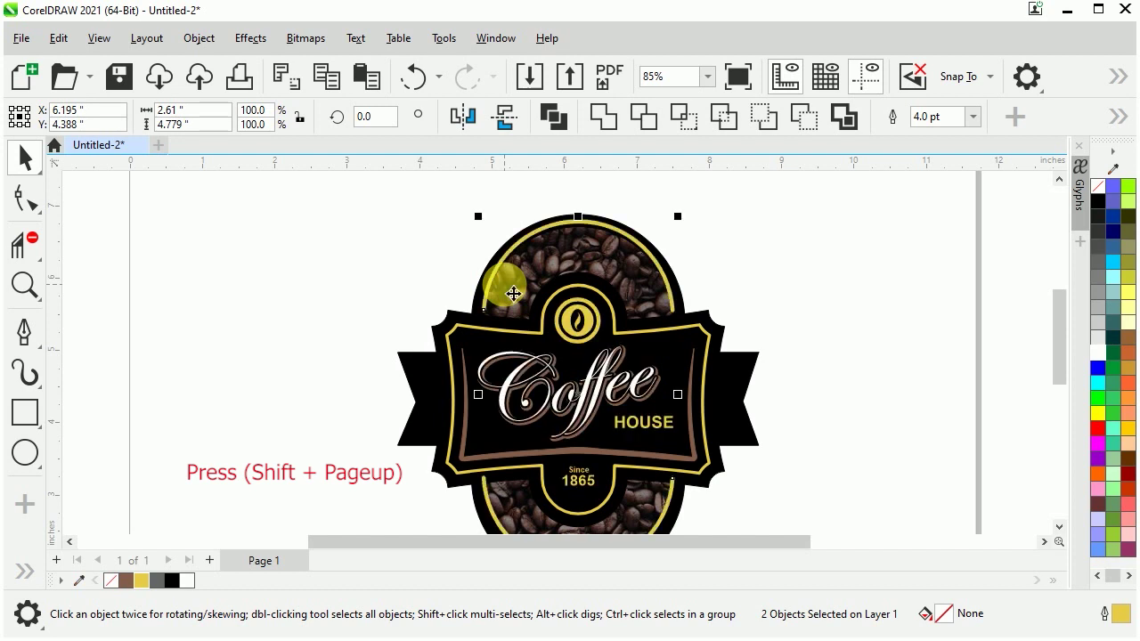
- Set the gold arcs' outline to 3 pt and shift them down about 0.07 inch to align with the bean areas
{"action": "scroll", "coordinate": [553, 204], "scroll_direction": "up", "scroll_amount": 1}
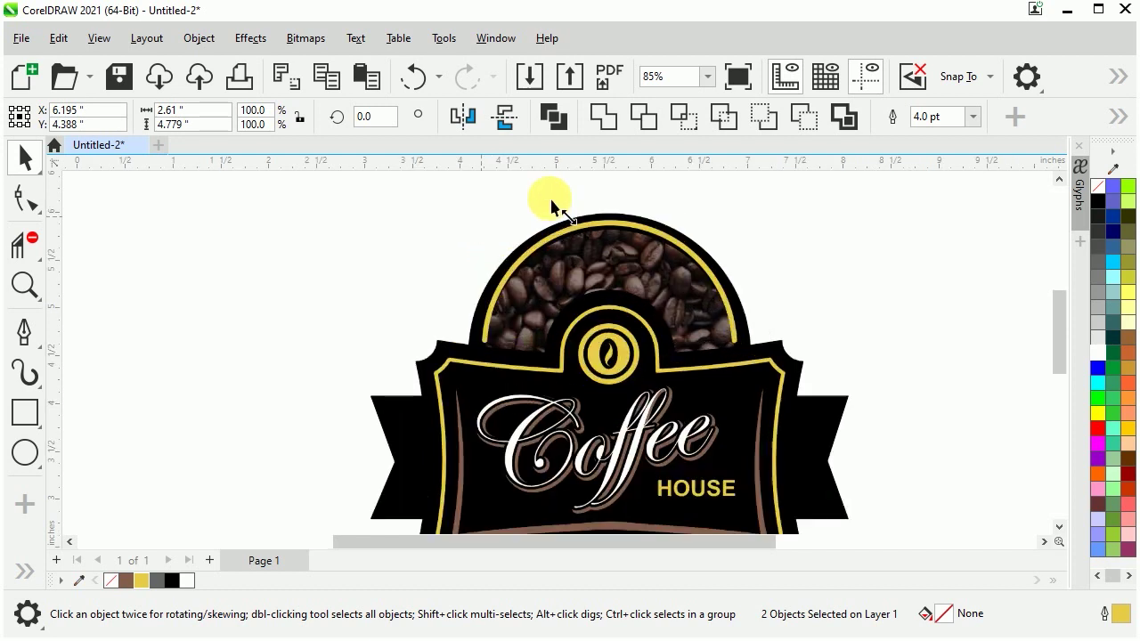
{"action": "scroll", "coordinate": [672, 297], "scroll_direction": "up", "scroll_amount": 2}
{"action": "scroll", "coordinate": [570, 365], "scroll_direction": "up", "scroll_amount": 2}
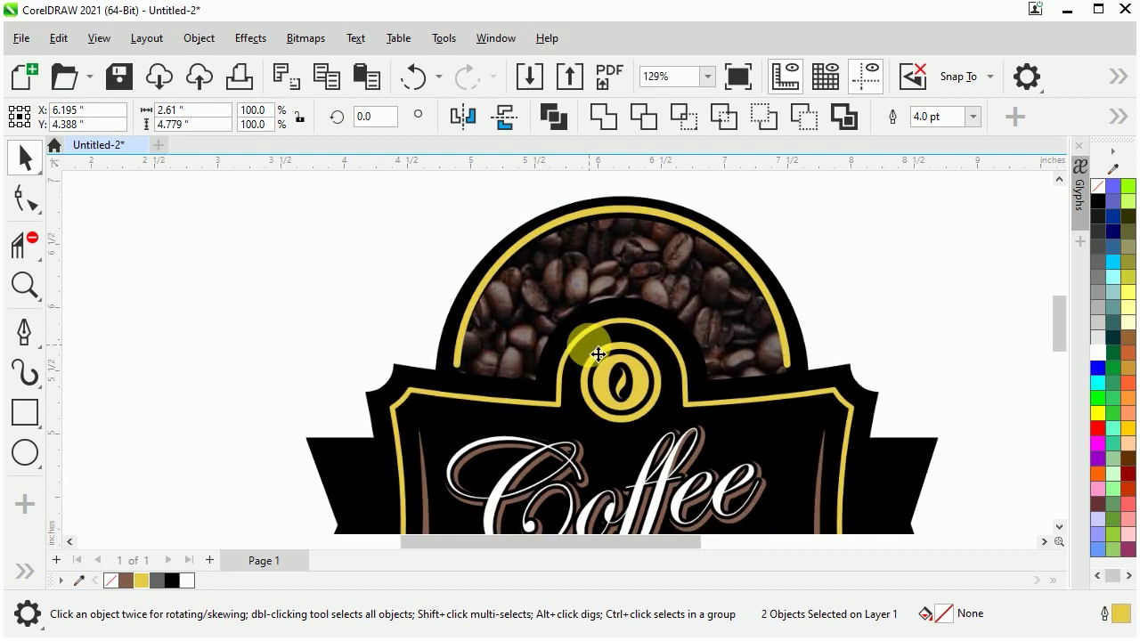
{"action": "left_click", "coordinate": [974, 117]}
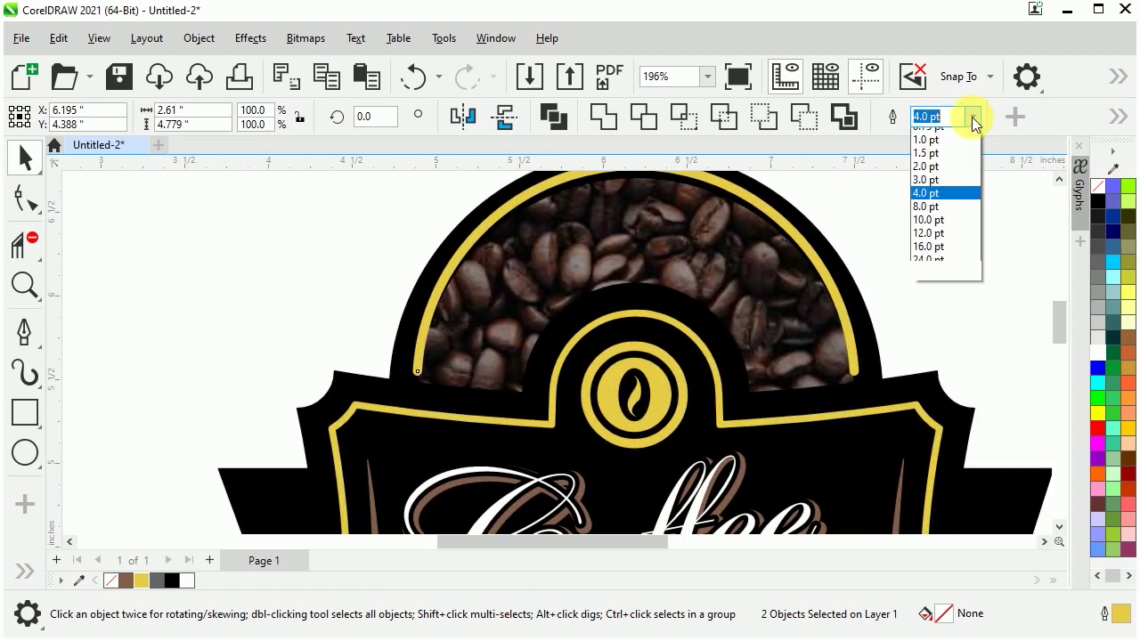
{"action": "left_click", "coordinate": [940, 229]}
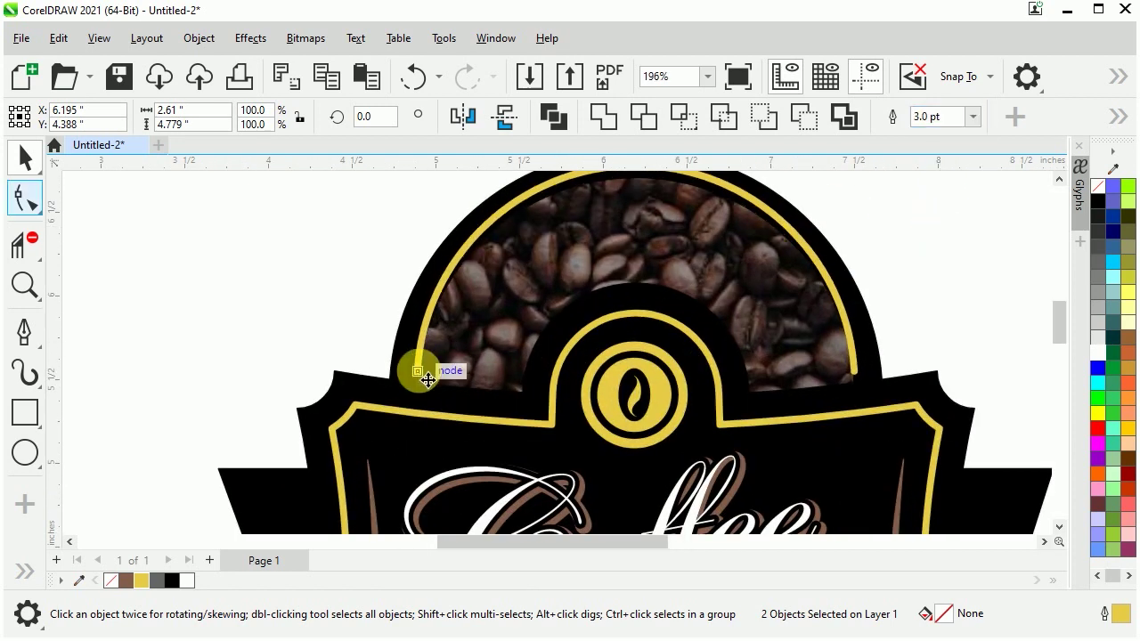
{"action": "left_click_drag", "start_coordinate": [419, 380], "coordinate": [419, 384]}
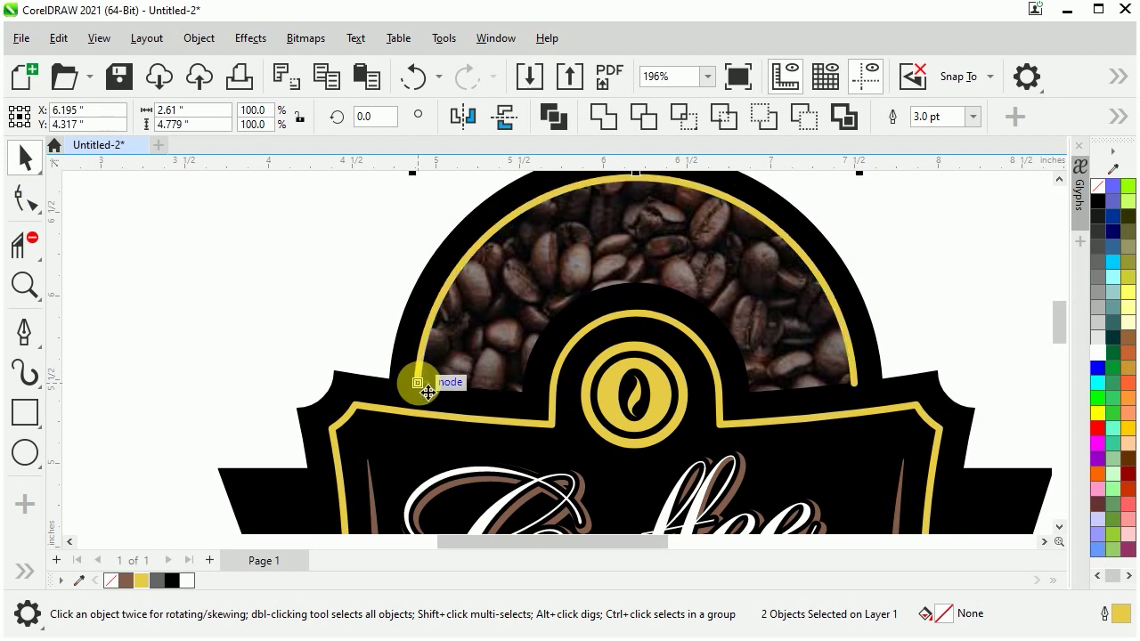
{"action": "scroll", "coordinate": [454, 366], "scroll_direction": "up", "scroll_amount": 1}
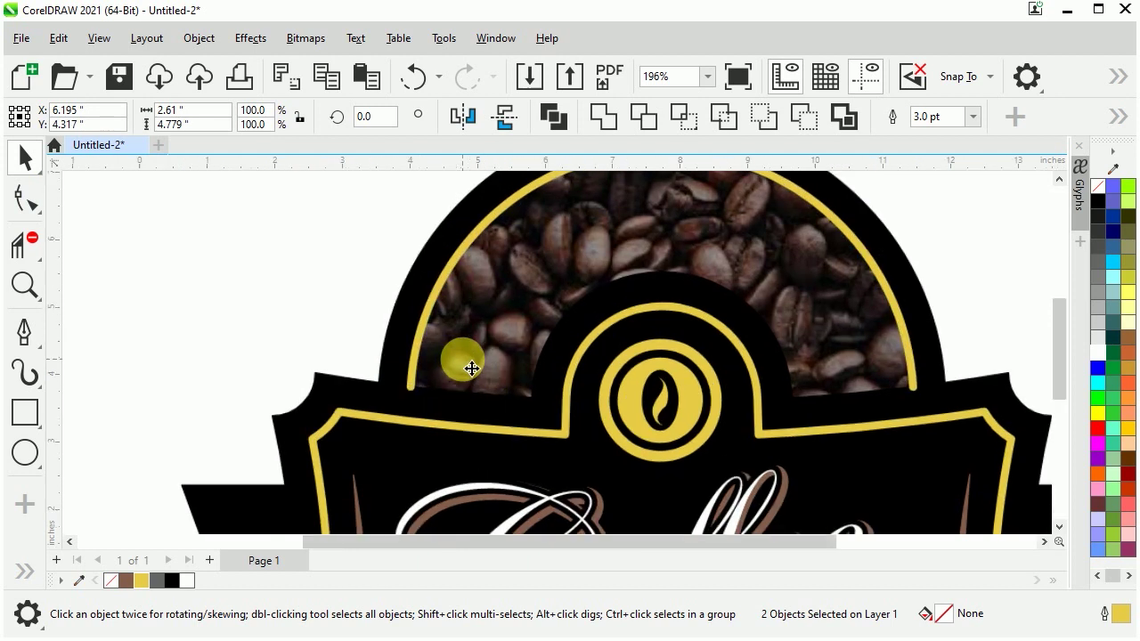
{"action": "key", "text": "F4"}
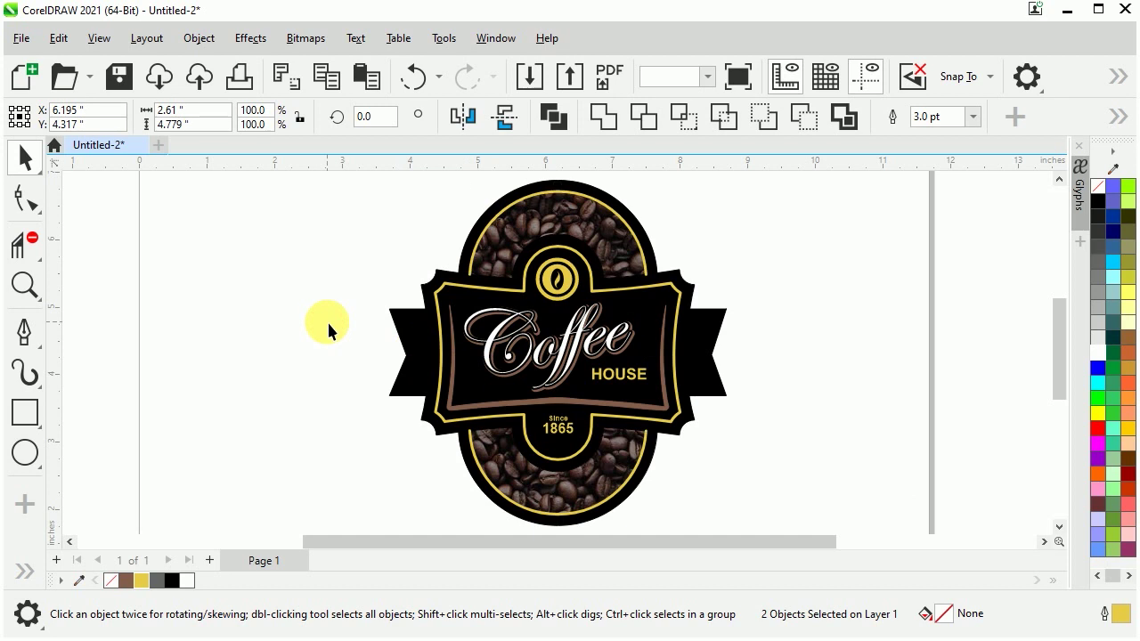
{"action": "left_click", "coordinate": [327, 320]}
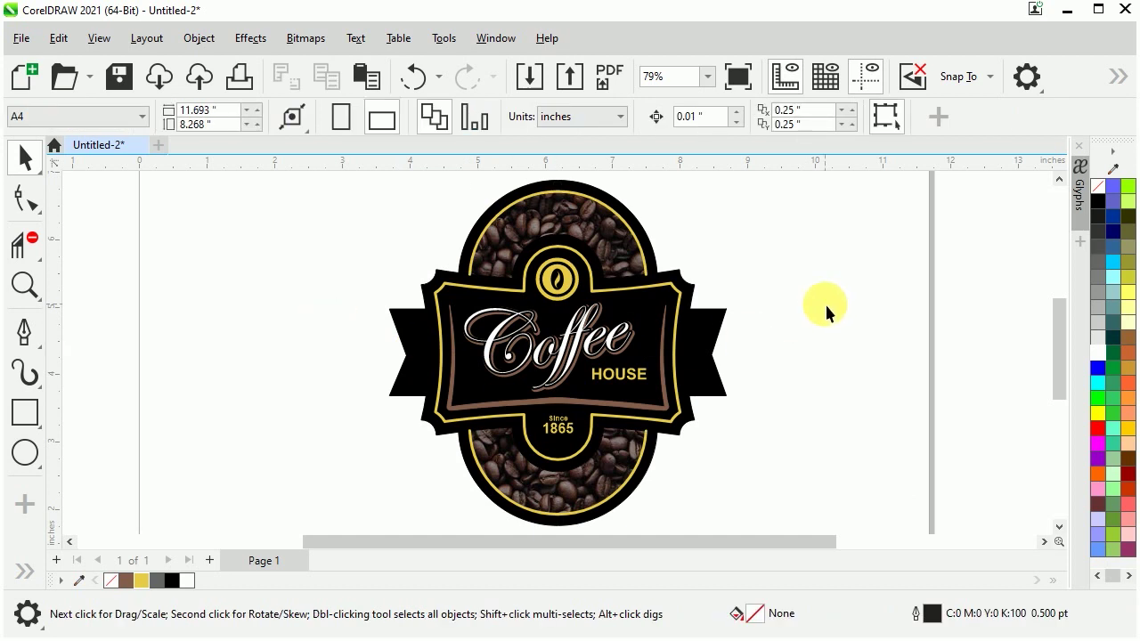